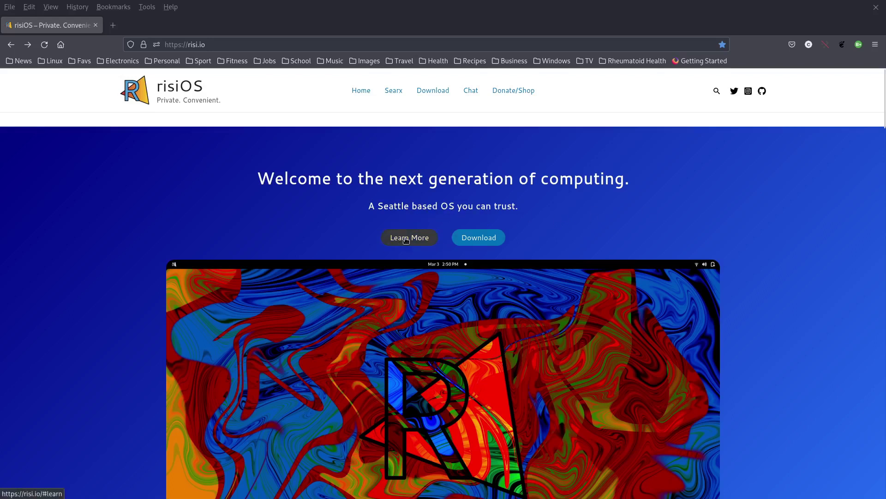
- Review the feature sections of the risiOS home page, from Ready For The Web through risiWelcome, risiTweaks, Fedora-based and risiScript to ZSH
scroll(737, 204, down, 6)
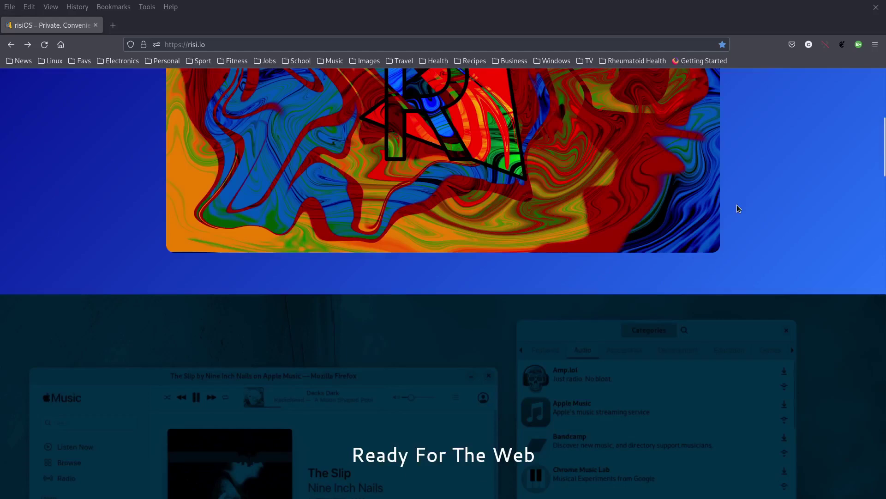
scroll(736, 204, down, 6)
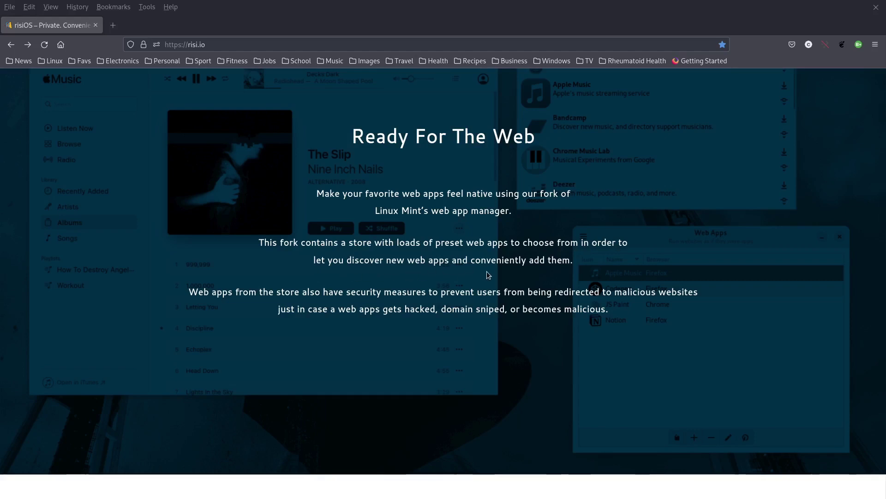
scroll(488, 275, down, 3)
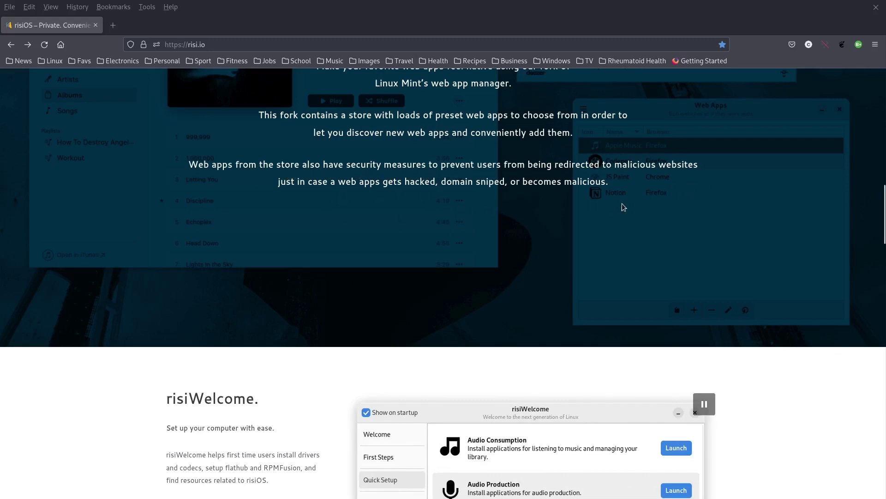
scroll(627, 206, down, 6)
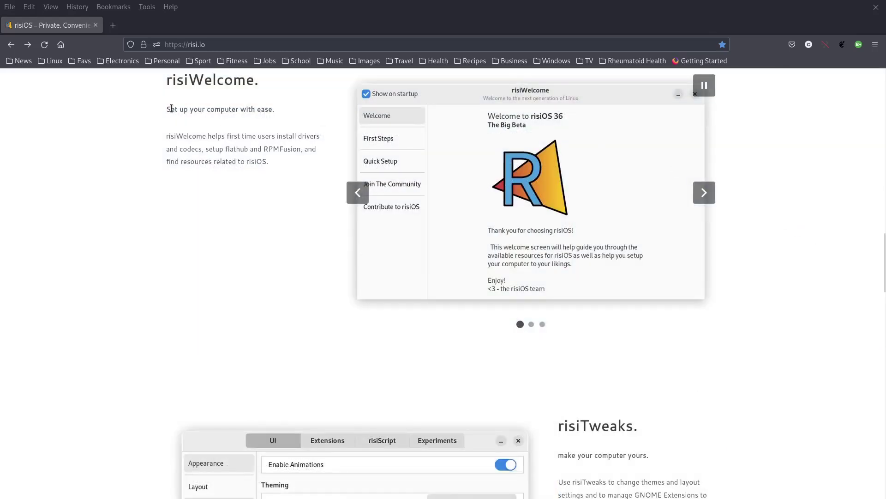
scroll(719, 227, down, 6)
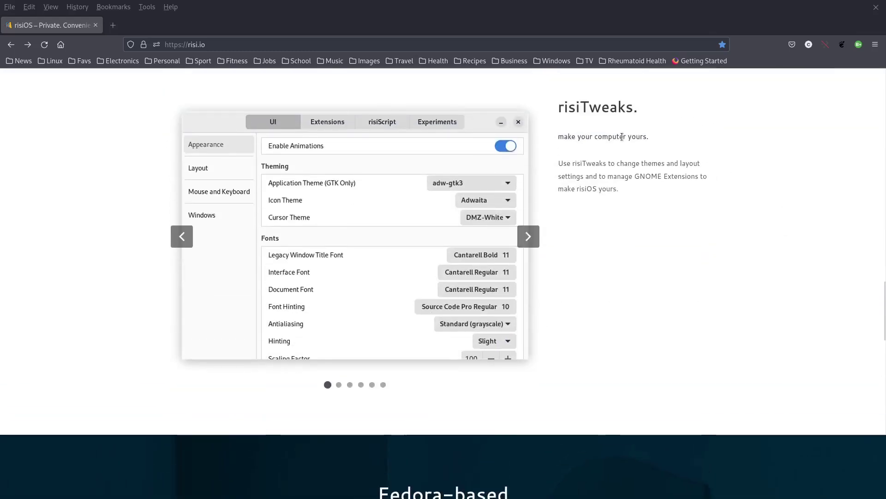
scroll(696, 239, down, 6)
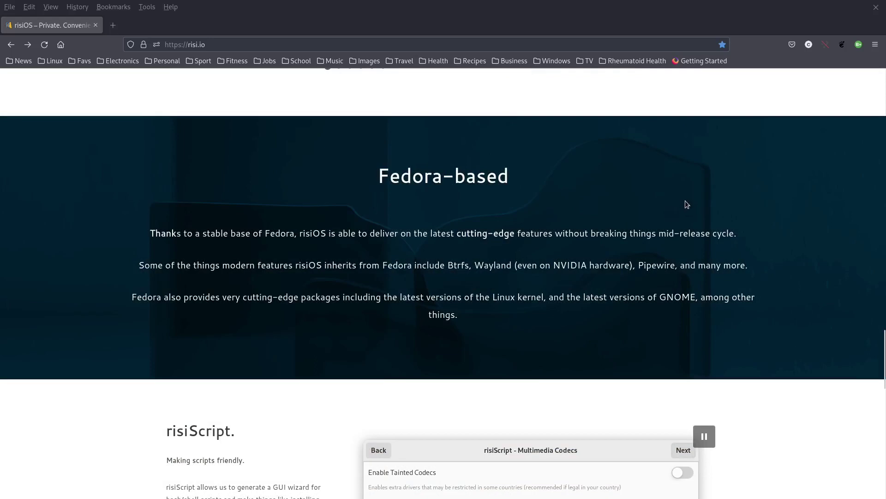
scroll(197, 185, down, 1)
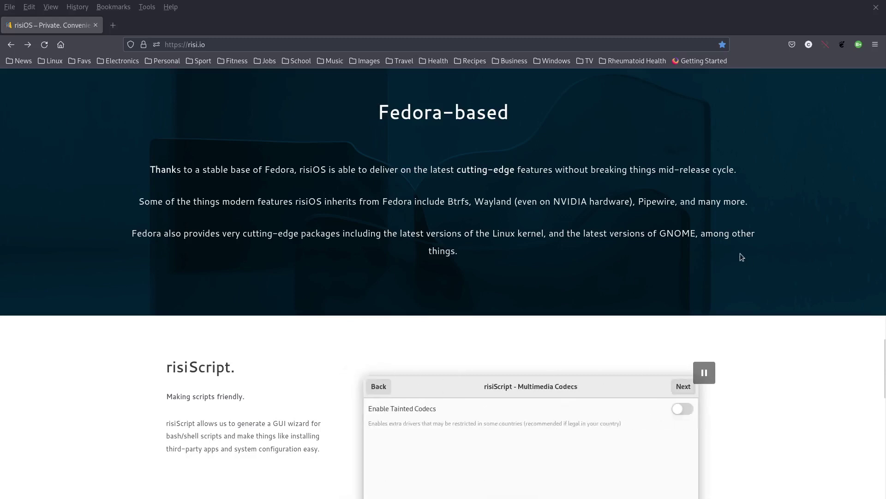
scroll(786, 215, down, 5)
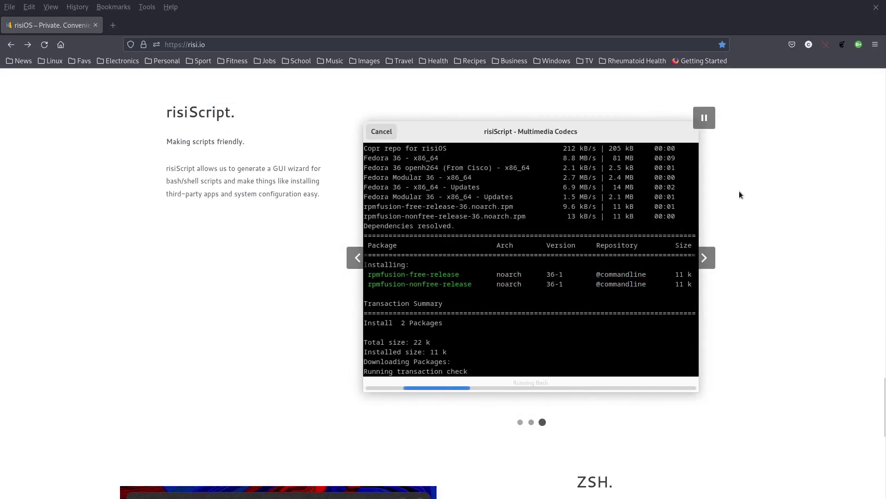
scroll(763, 183, down, 6)
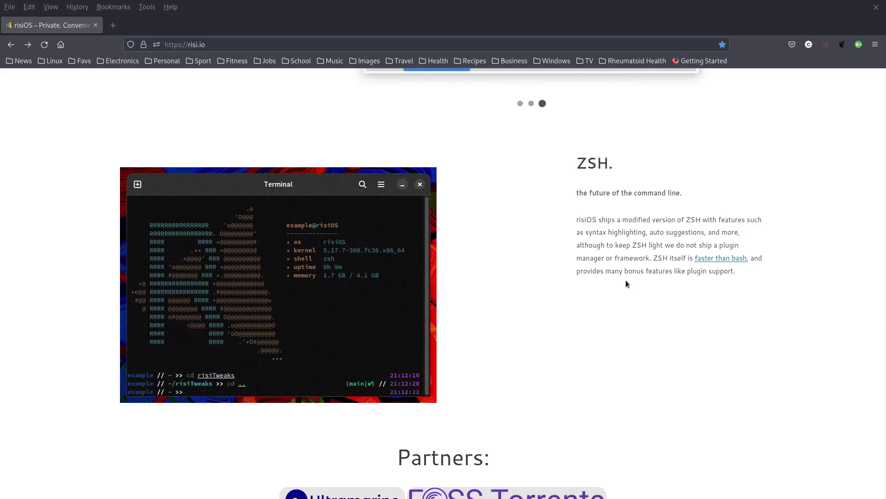
scroll(544, 301, up, 15)
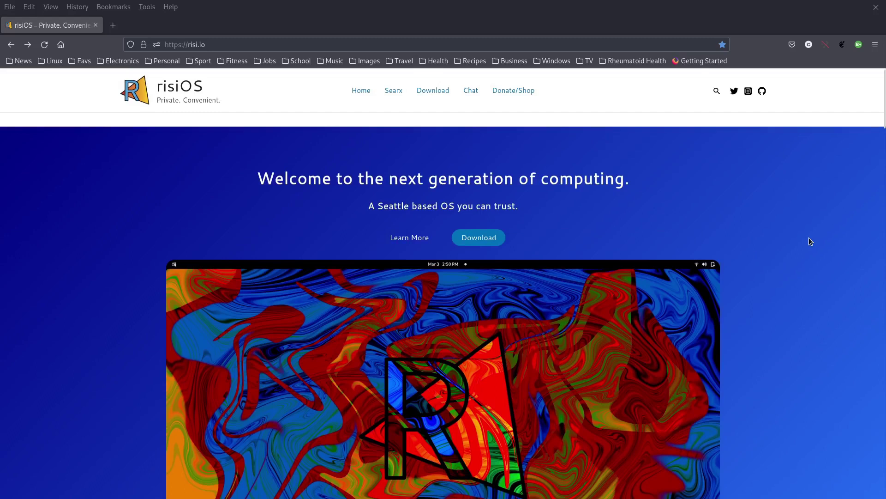
- Open the site's Searx search engine and search it for "risios"
click(395, 94)
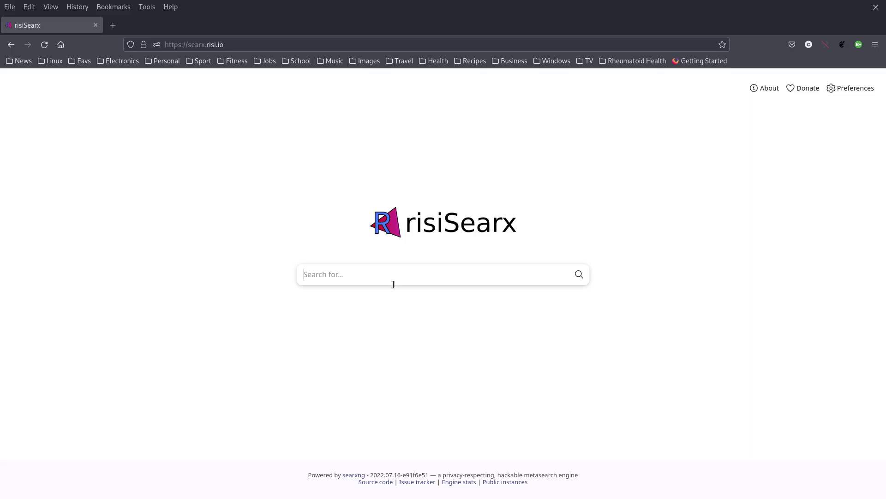
text(risios)
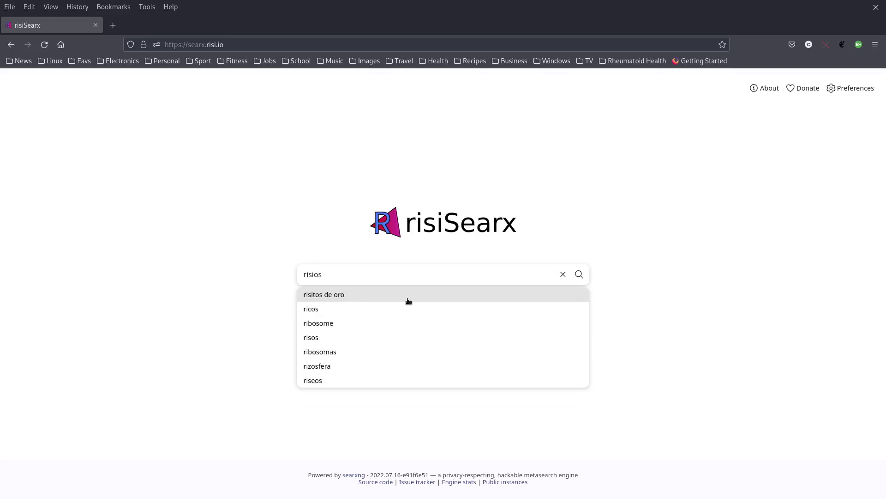
click(579, 274)
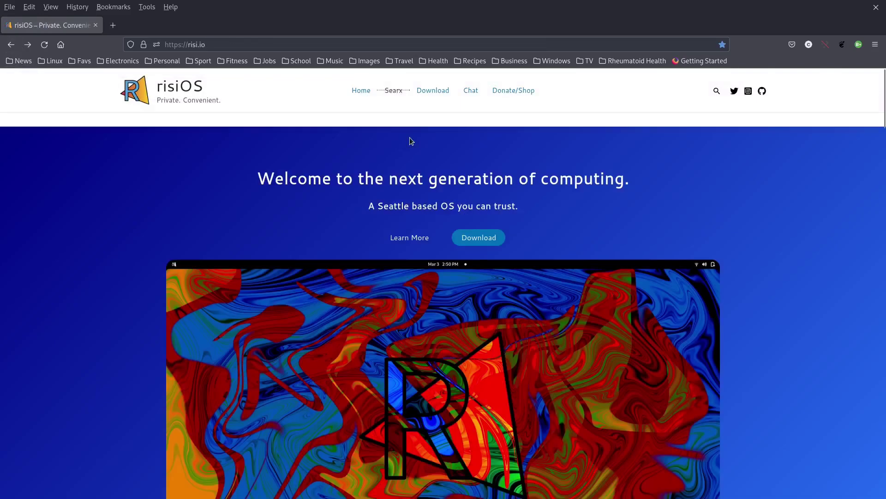
- Look through the risiOS site's Download, Chat and Donate/Shop pages, then return to the home page
click(431, 94)
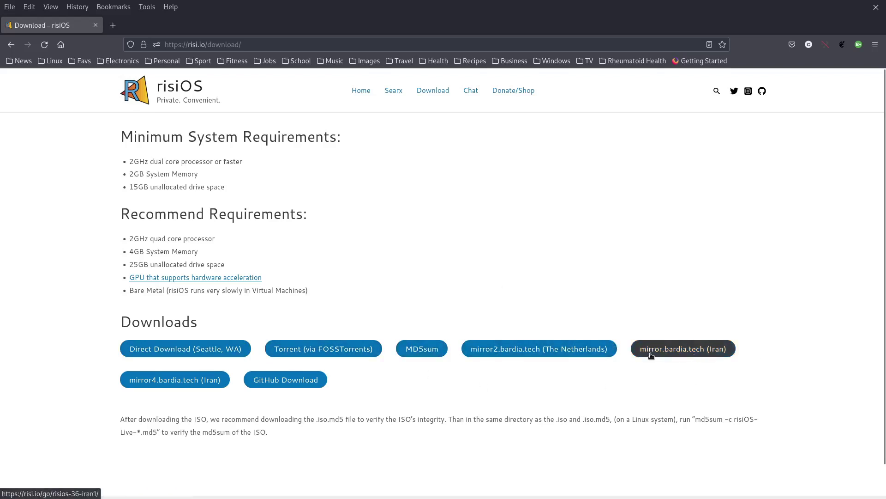
click(473, 90)
click(473, 91)
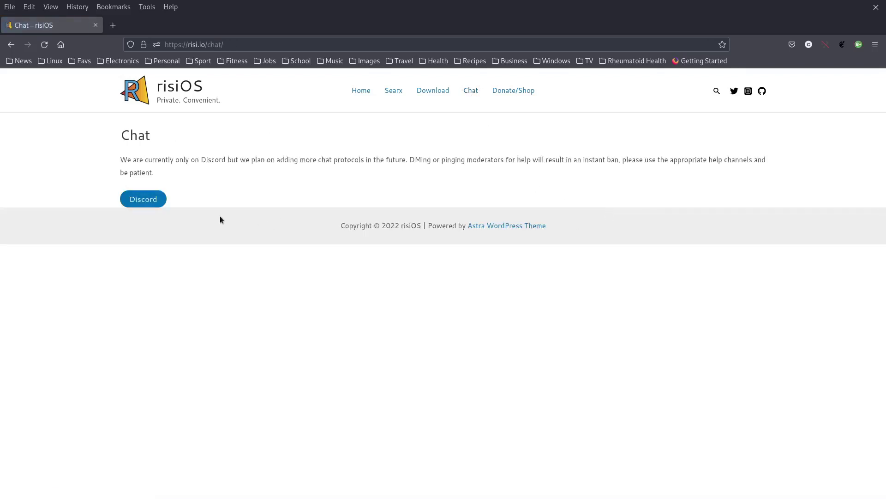
click(515, 91)
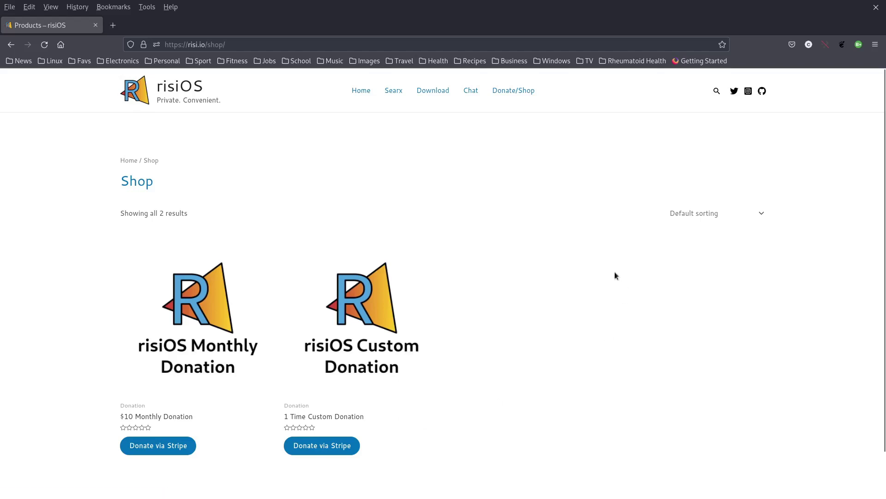
key(alt+Home)
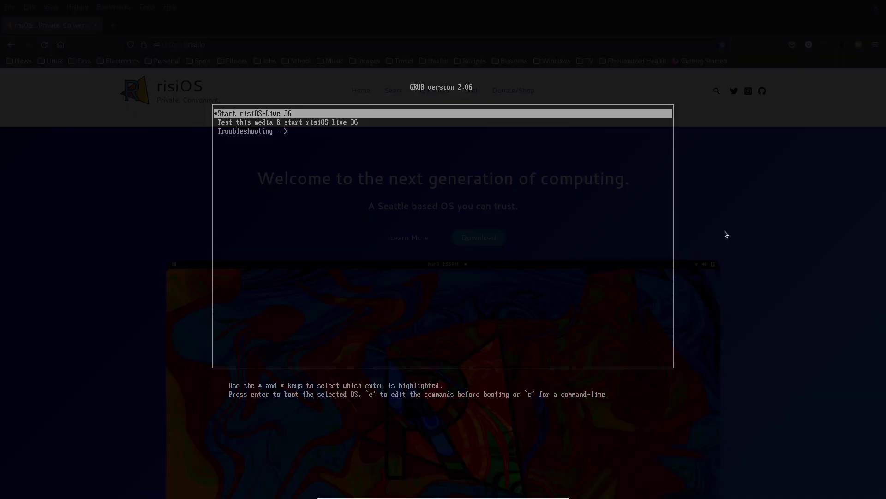
- Boot risiOS-Live 36 from the GRUB menu, choose to try risiOS and dismiss the welcome window
key(Up)
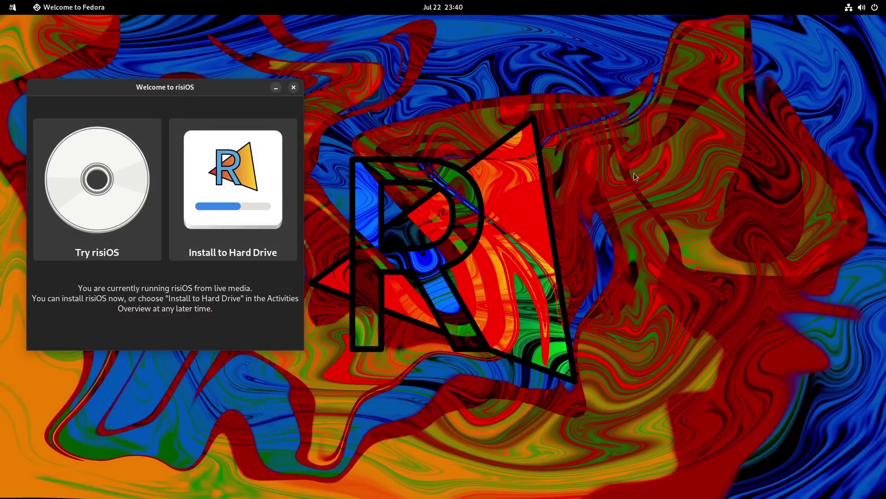
click(93, 202)
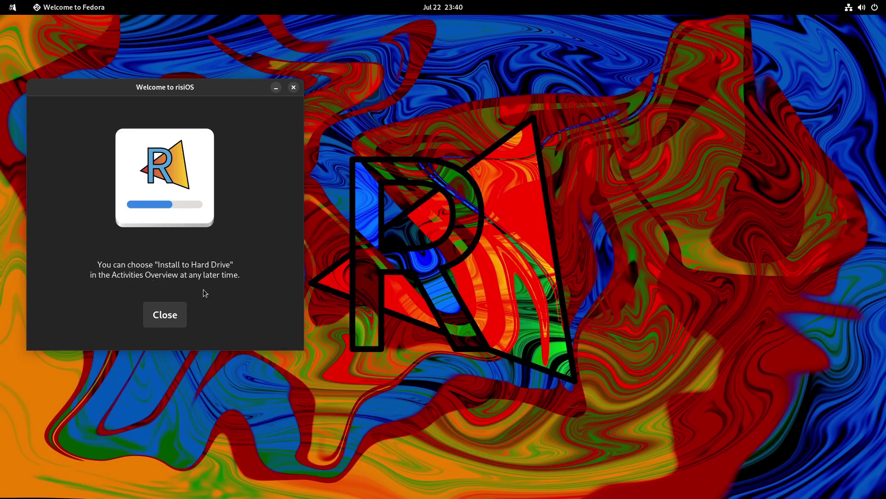
click(173, 316)
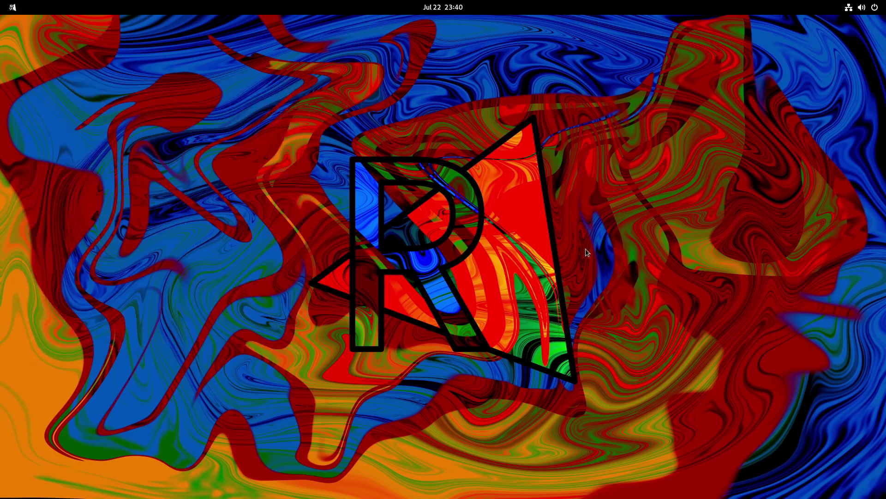
- Launch the Install to Hard Drive program from the live desktop
click(13, 7)
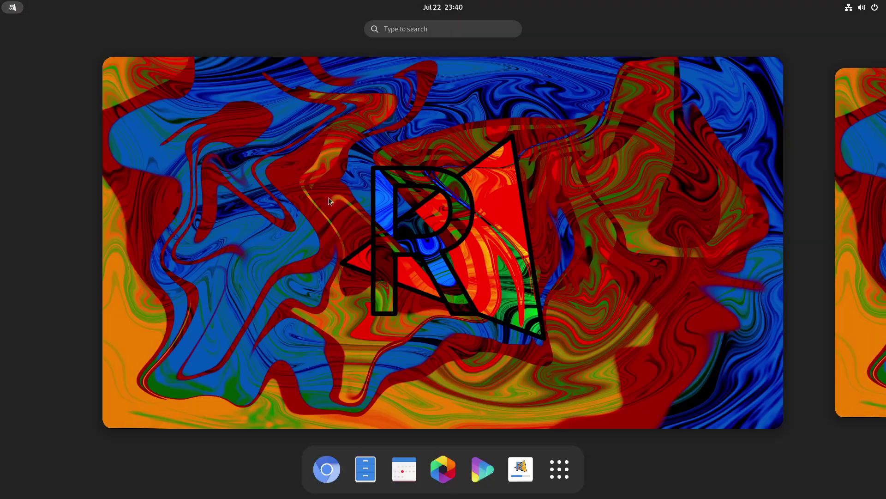
click(498, 218)
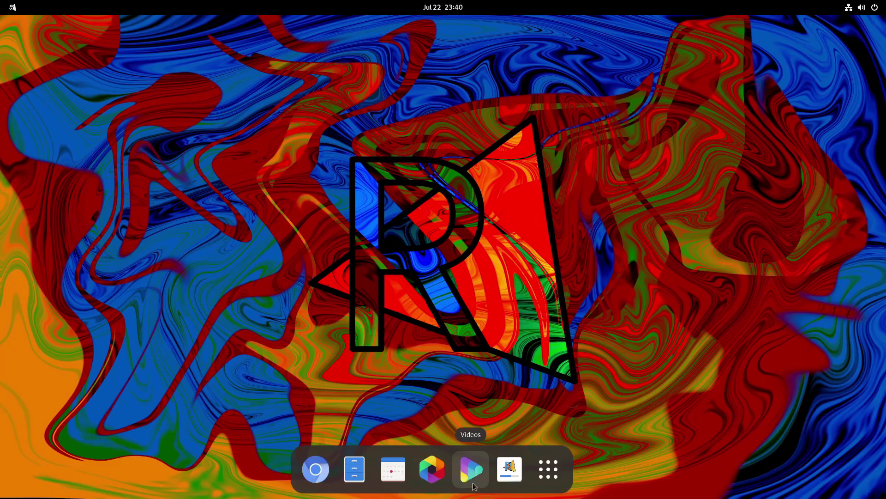
click(510, 470)
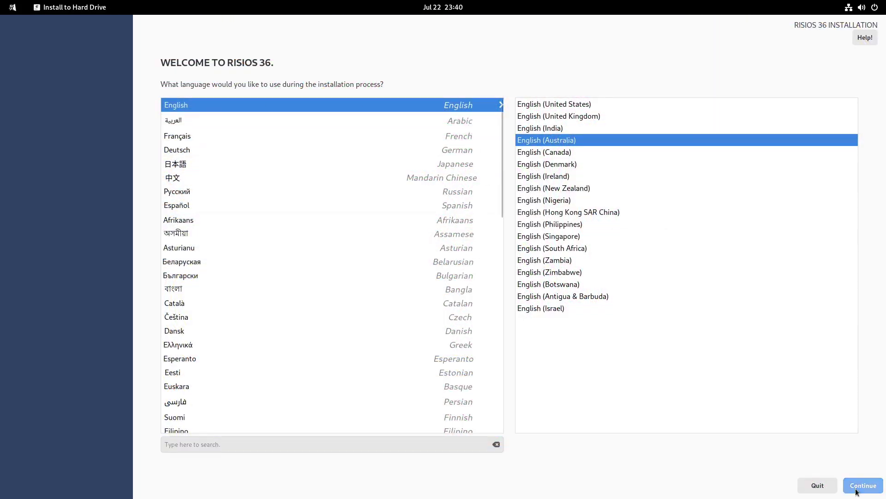
- Accept English (Australia) as the installation language and keep Australia/Perth as the time zone
click(859, 488)
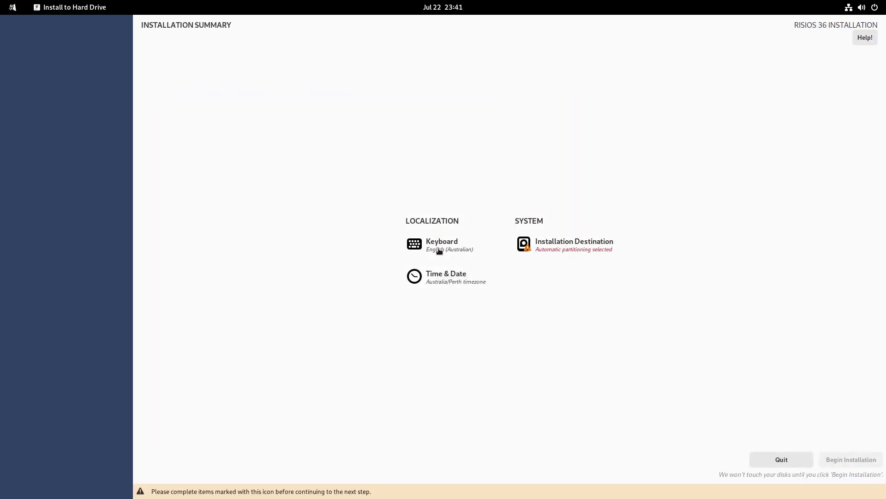
click(440, 278)
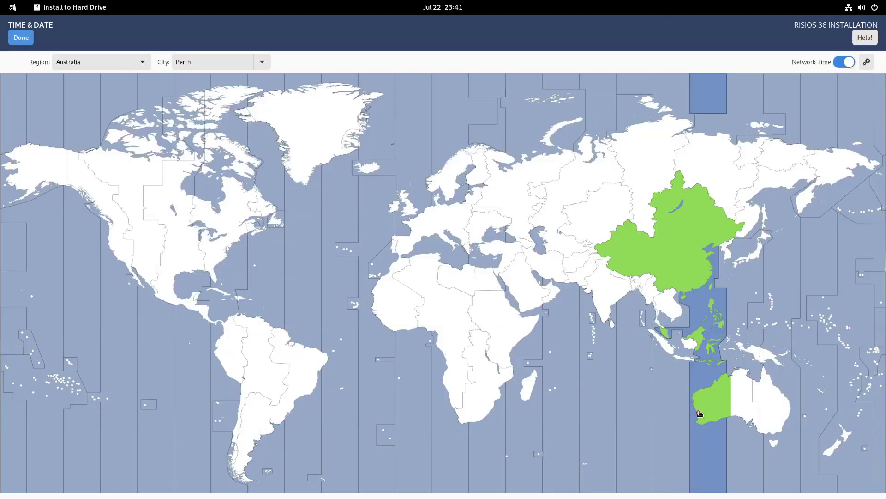
click(21, 38)
- Confirm the ATA VBOX HARDDISK as installation destination with automatic storage configuration and begin the installation
click(555, 245)
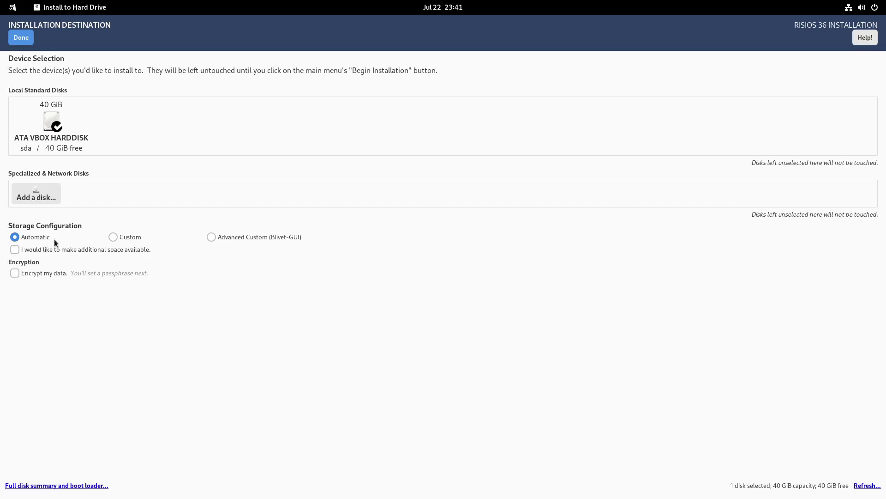
click(20, 38)
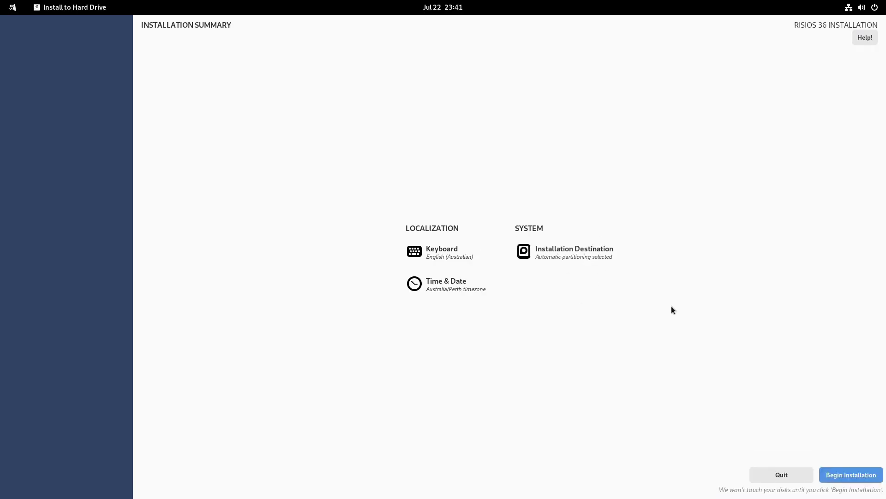
click(849, 475)
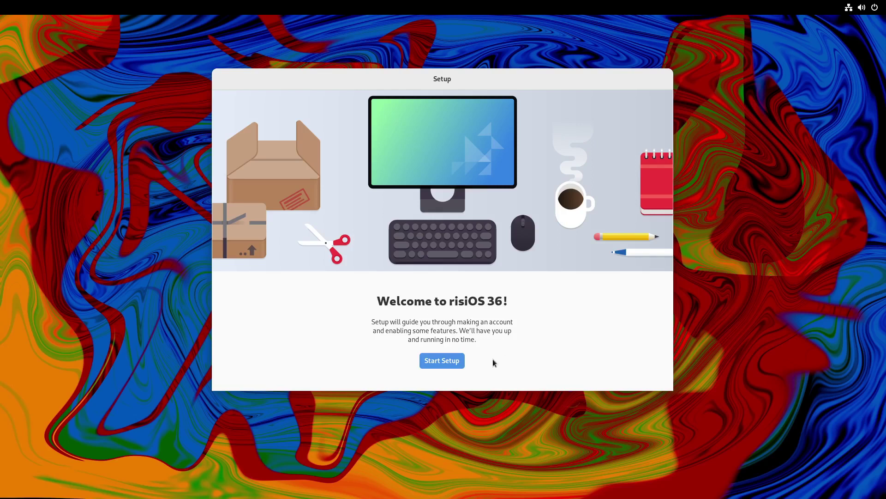
- Start the initial system setup, keep both privacy options enabled and skip connecting online accounts
click(438, 362)
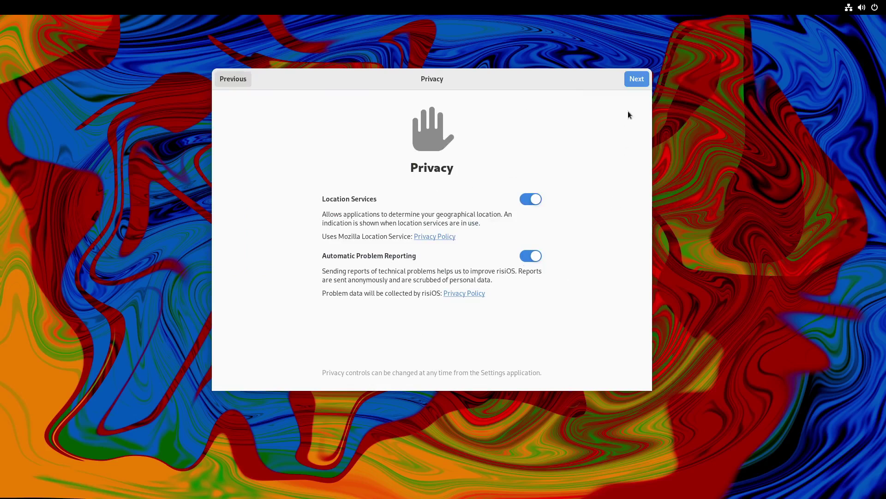
click(636, 81)
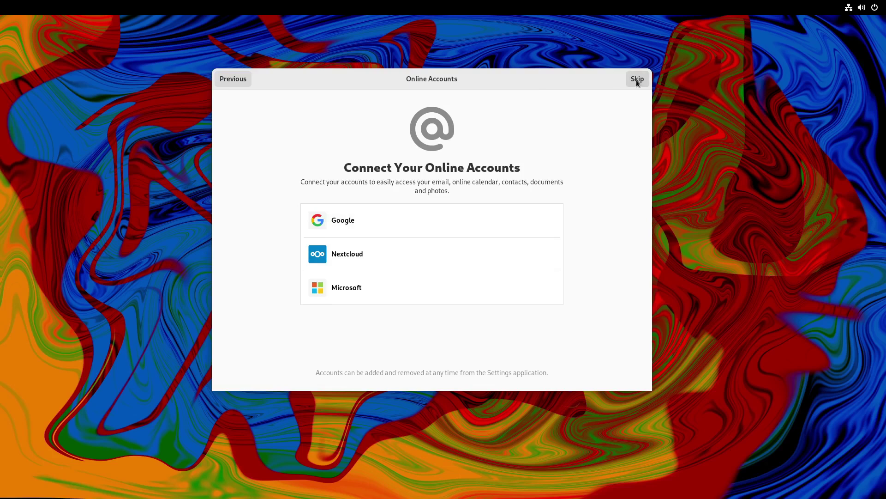
click(637, 81)
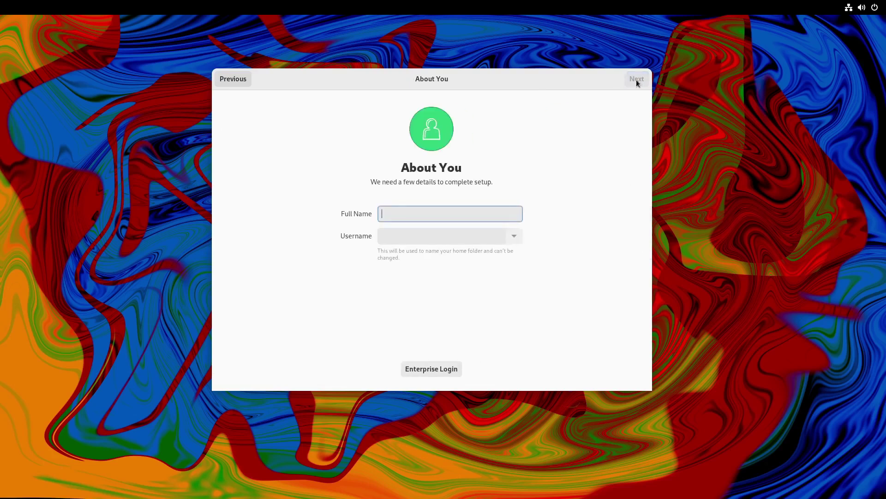
- Create the user account by entering the full name, then set and confirm the account password
text(PCTLC)
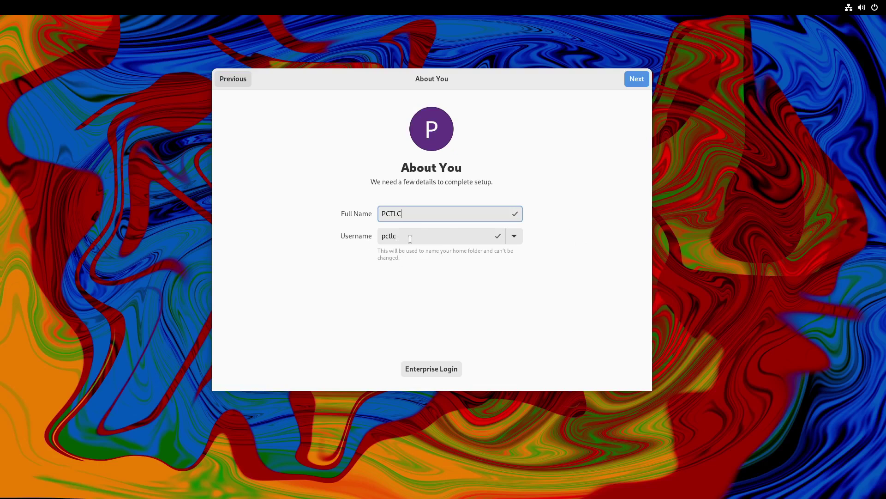
click(643, 80)
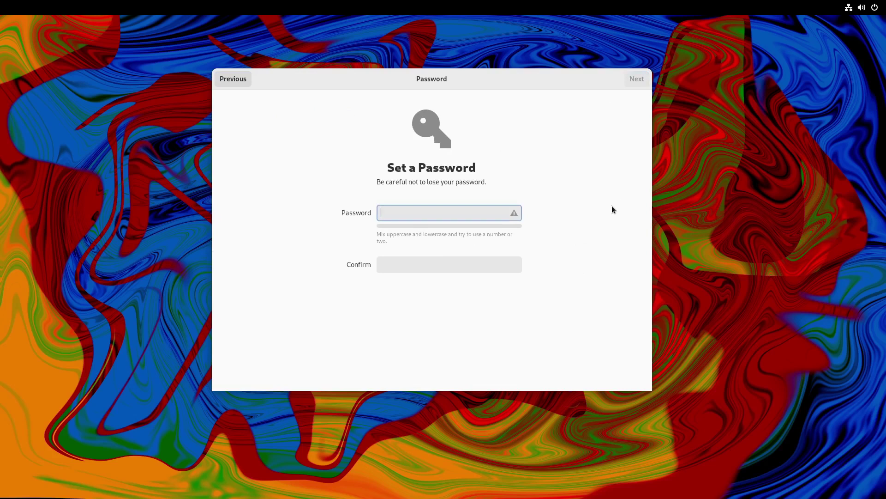
text(••••••)
key(Tab)
text(••••••)
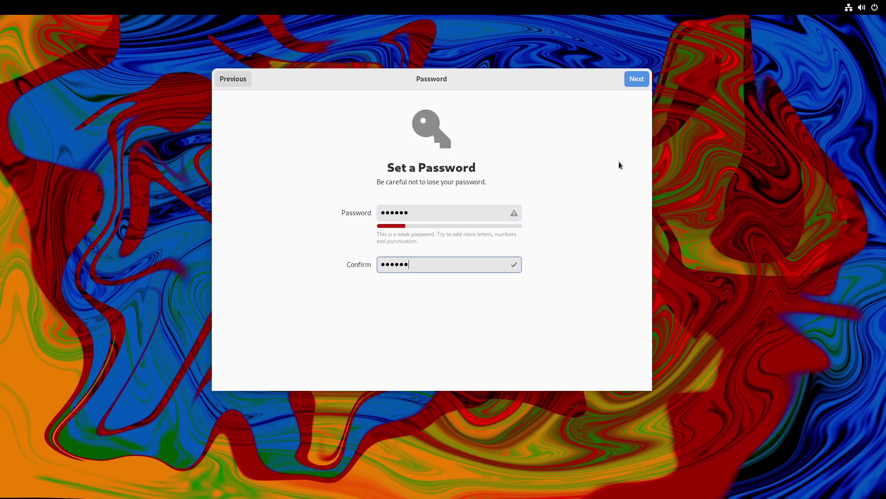
click(635, 81)
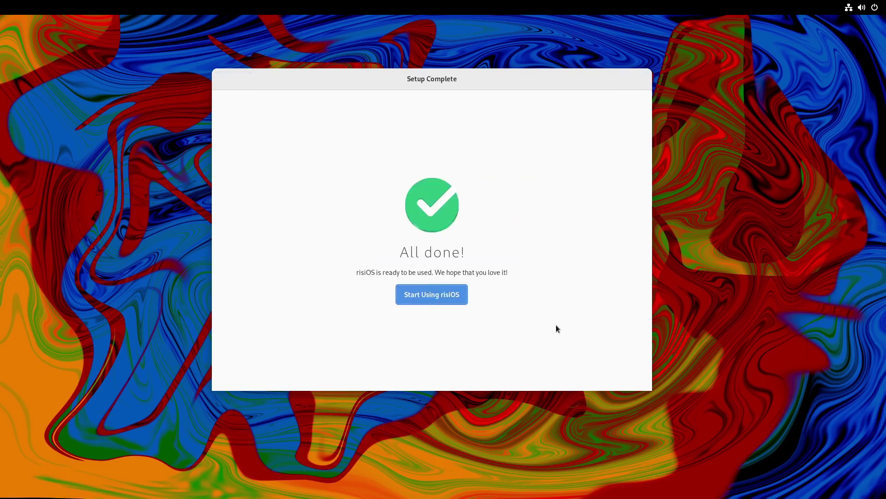
- Finish the initial setup to start using risiOS and show the First Steps page of risiWelcome
click(443, 298)
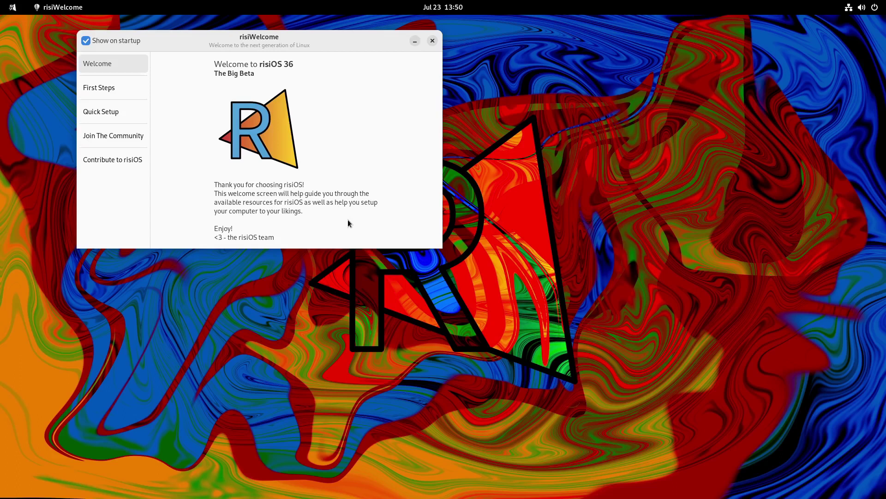
click(96, 89)
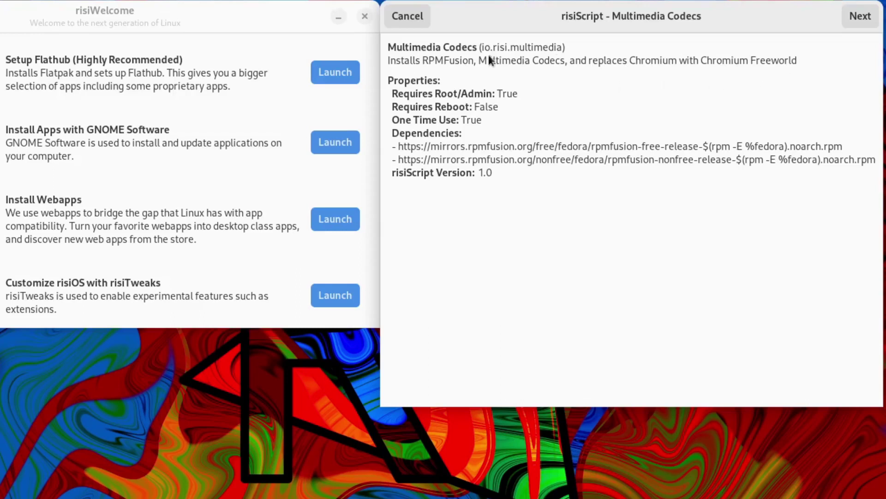
- Run the Multimedia Codecs script with Enable Tainted Codecs turned on, authenticating with the account password, and acknowledge its completion
click(864, 17)
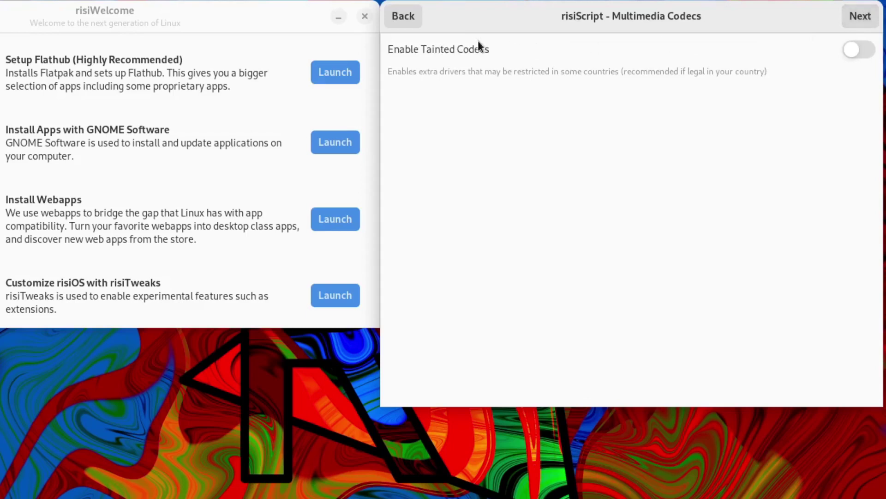
click(867, 50)
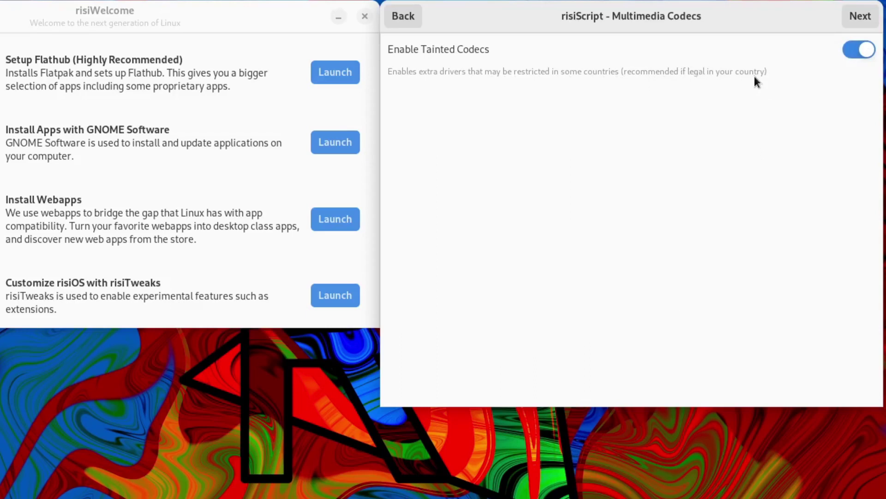
click(864, 18)
text(*******)
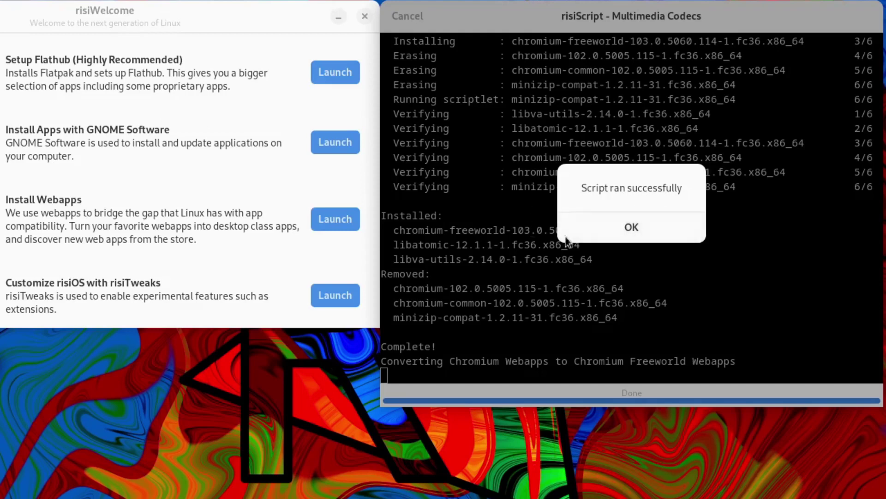
click(654, 225)
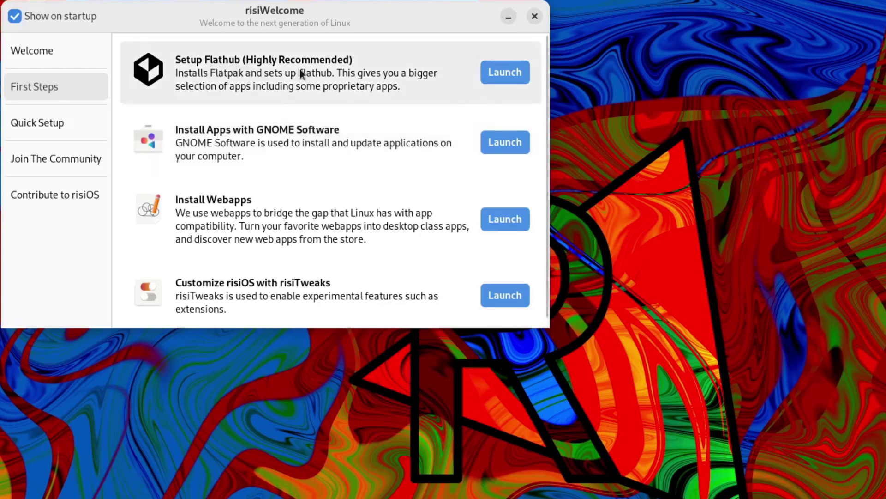
- Run the Setup Flathub script from First Steps, authenticating with the account password, and choose to reboot later
click(489, 73)
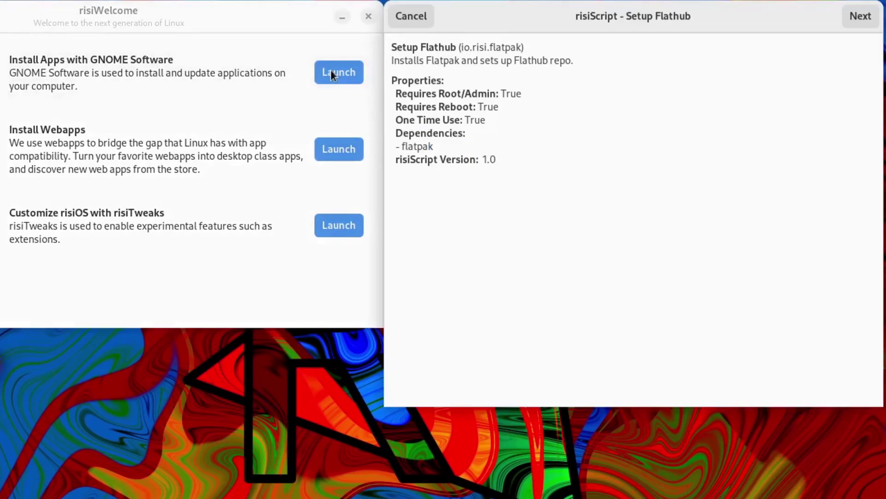
click(859, 16)
text(•••)
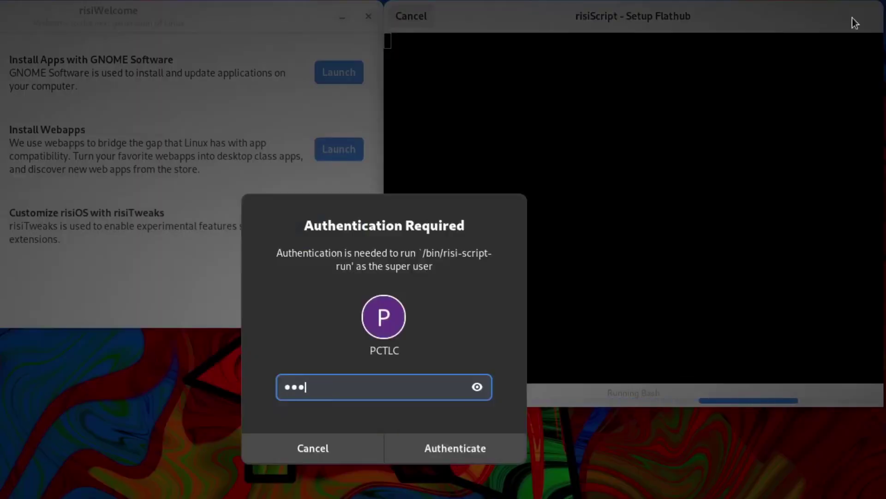
text(•••)
key(Return)
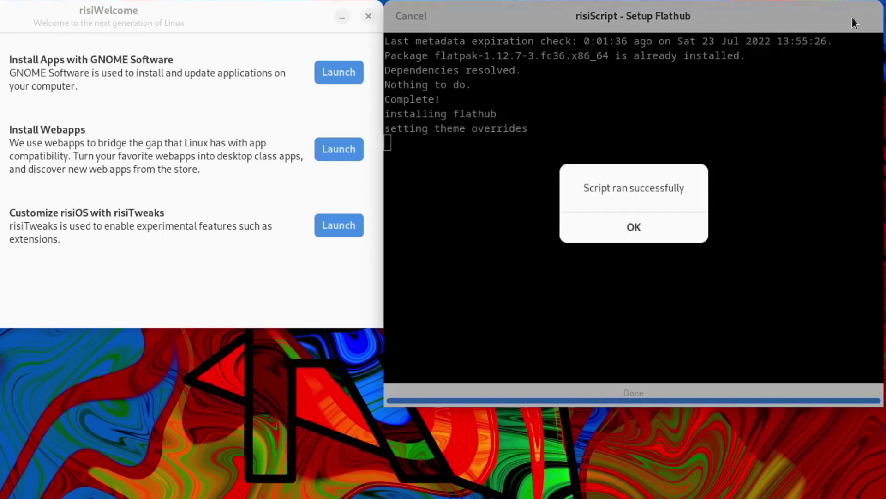
click(668, 225)
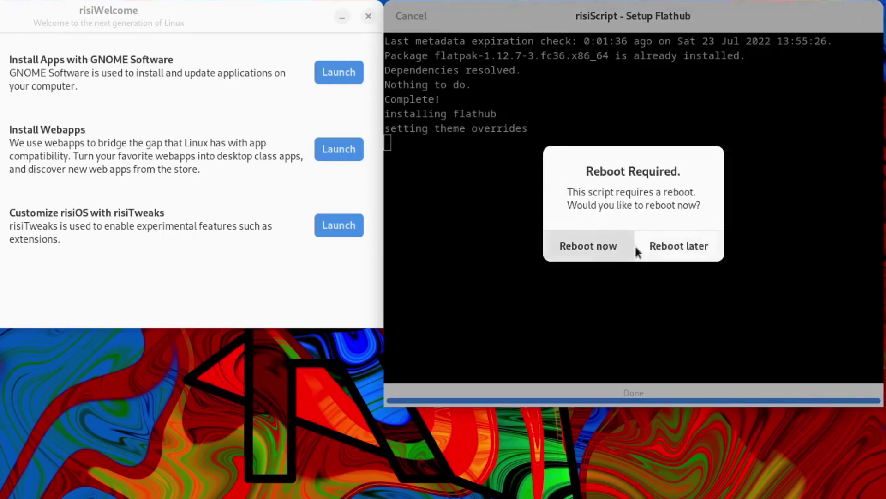
click(688, 246)
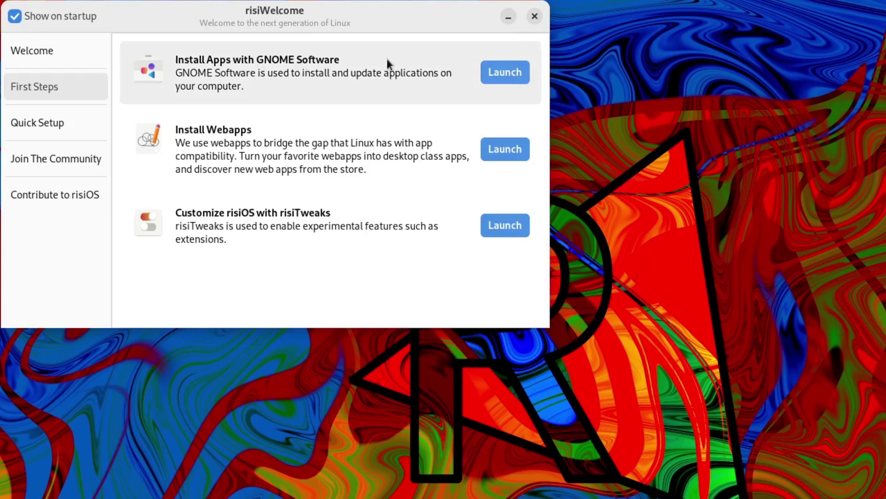
- Launch GNOME Software from First Steps to view its Explore page, and close it again
click(502, 75)
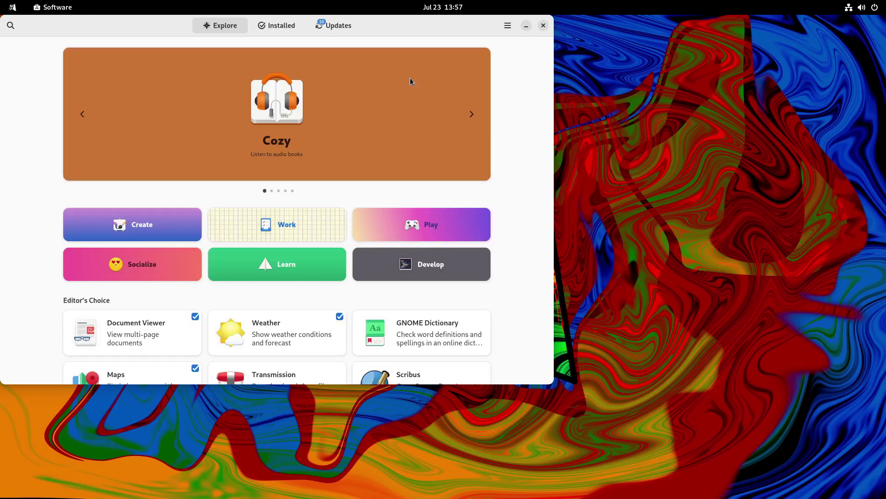
click(543, 25)
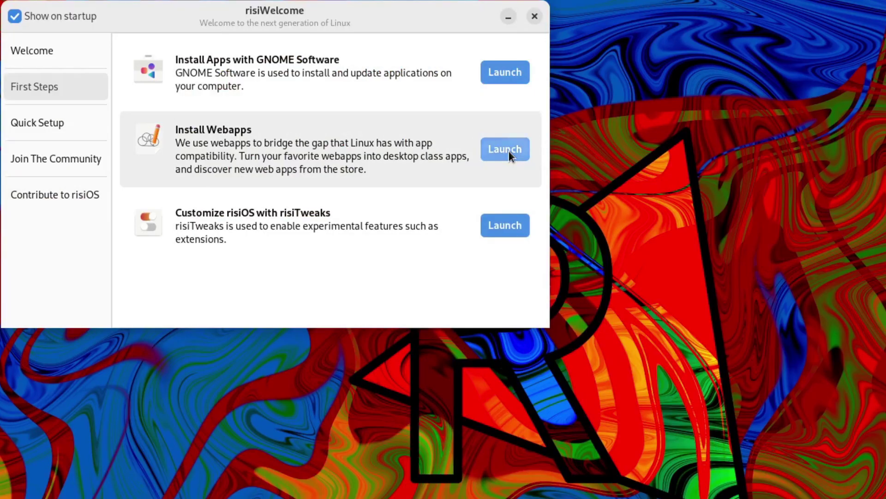
- Launch Web Apps from First Steps, open its store and leaf through the categories from Featured to Productivity
click(505, 149)
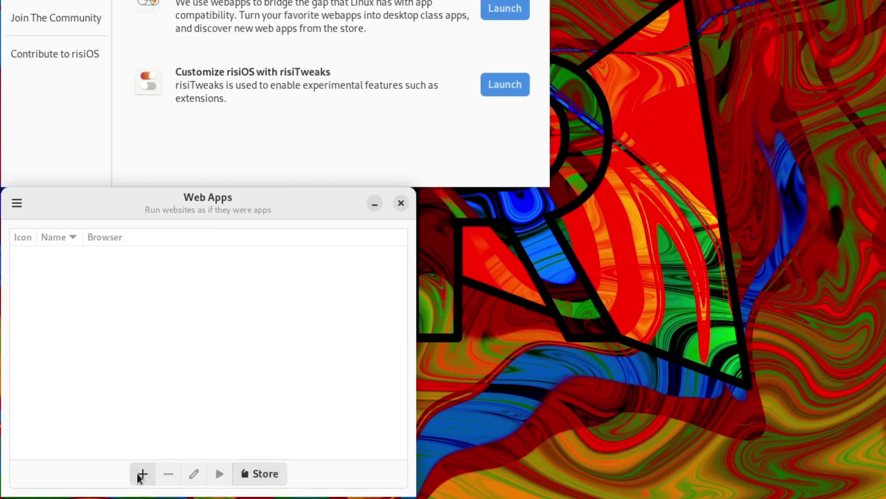
click(261, 473)
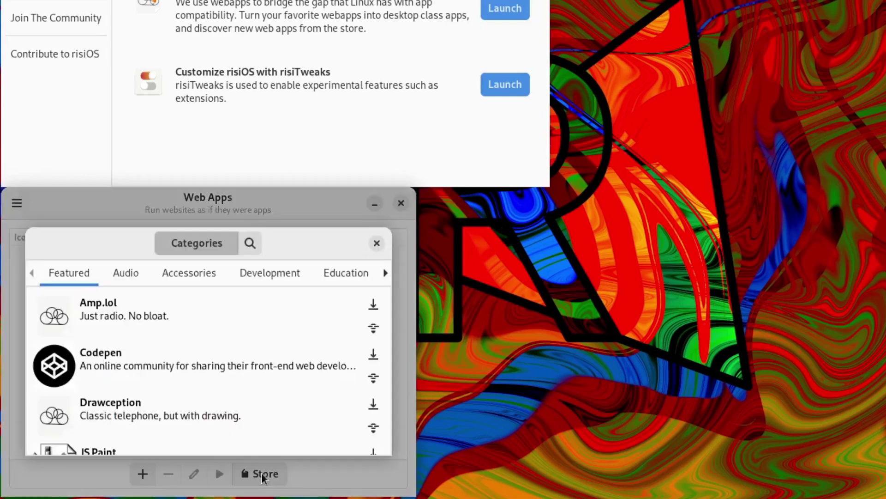
click(138, 272)
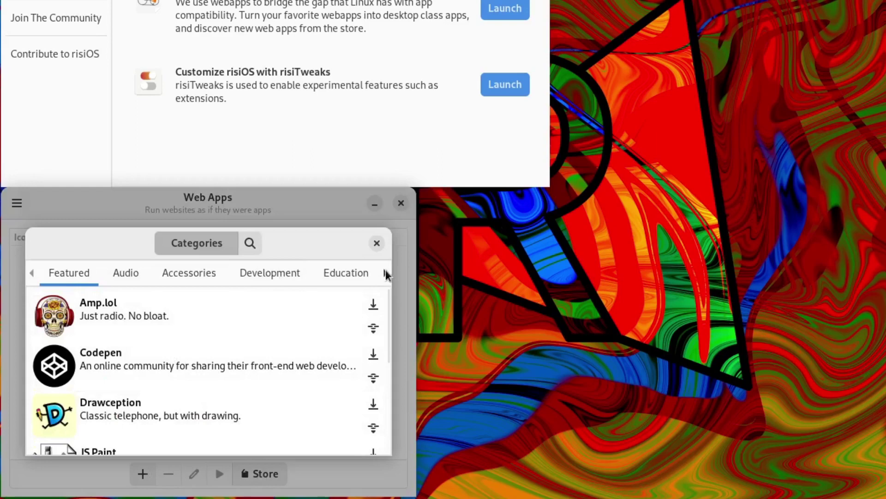
click(386, 273)
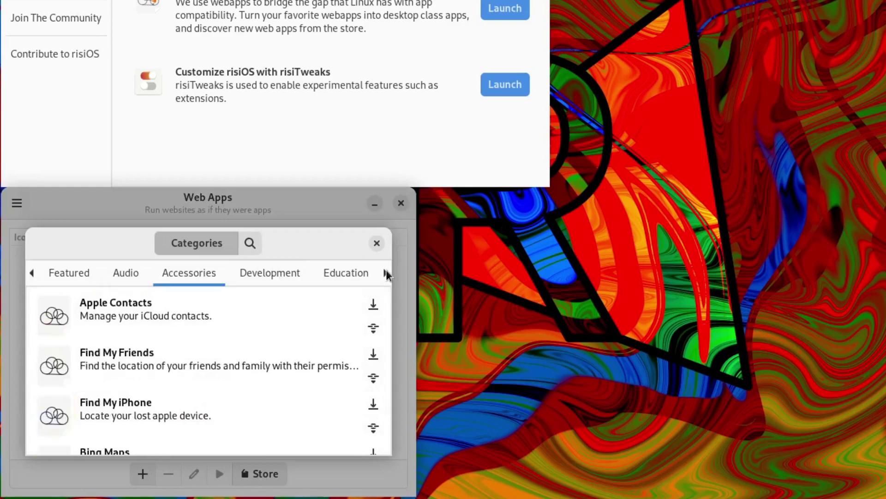
click(386, 272)
click(386, 273)
click(386, 273)
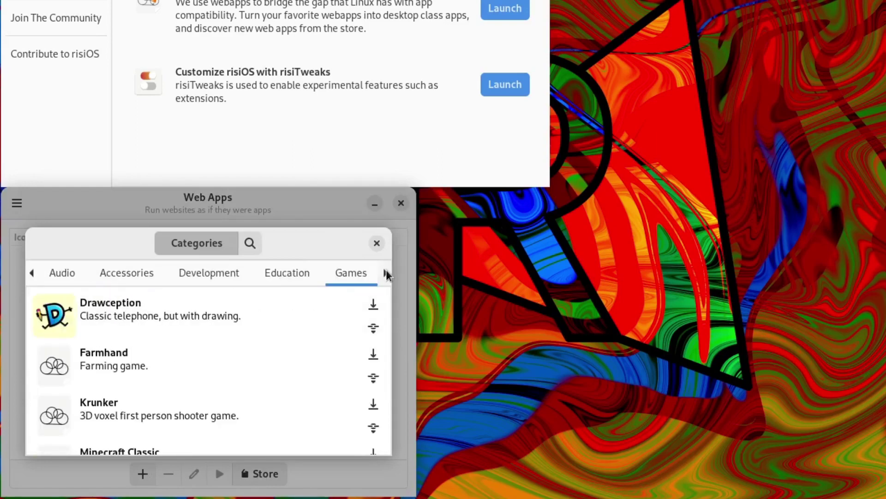
click(385, 273)
click(386, 273)
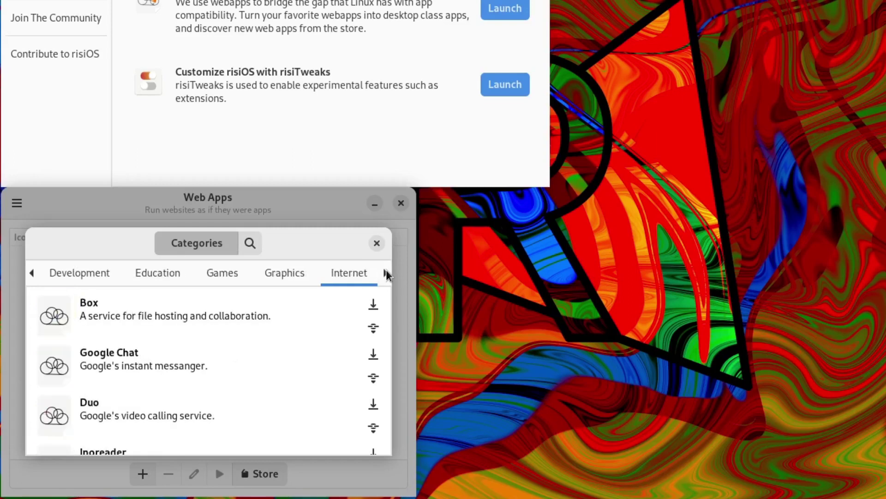
click(386, 273)
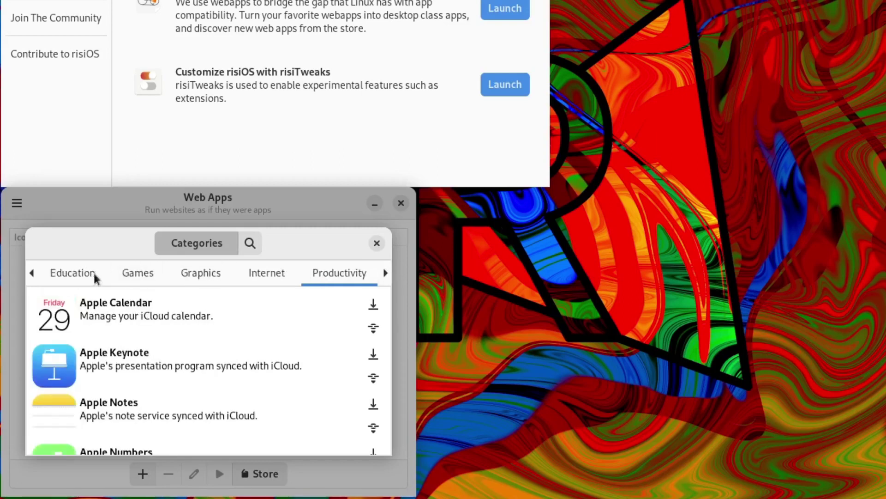
- Go back through the store categories to Featured and look through all of its web apps
click(33, 273)
click(33, 273)
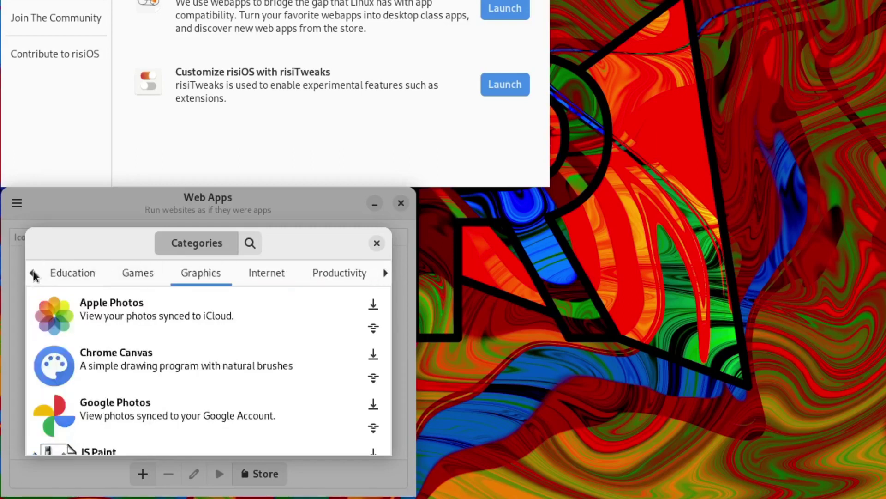
click(33, 273)
click(33, 273)
click(32, 273)
click(33, 273)
click(33, 273)
click(33, 272)
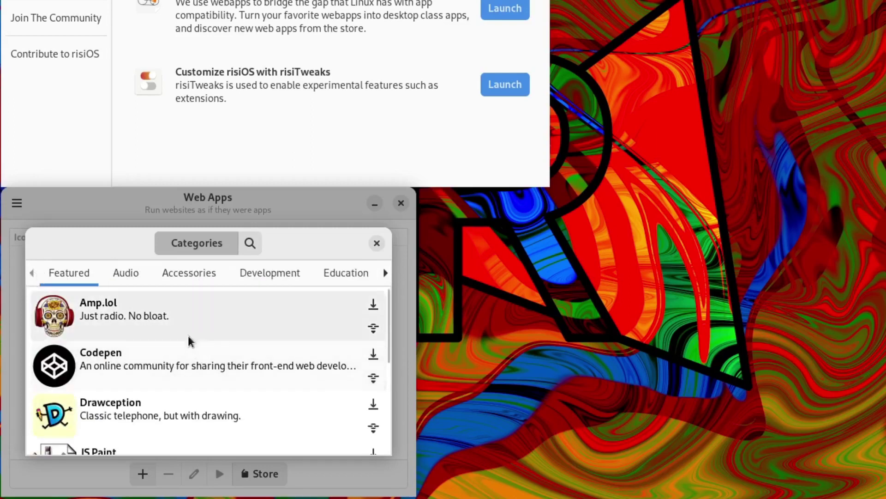
scroll(177, 332, down, 5)
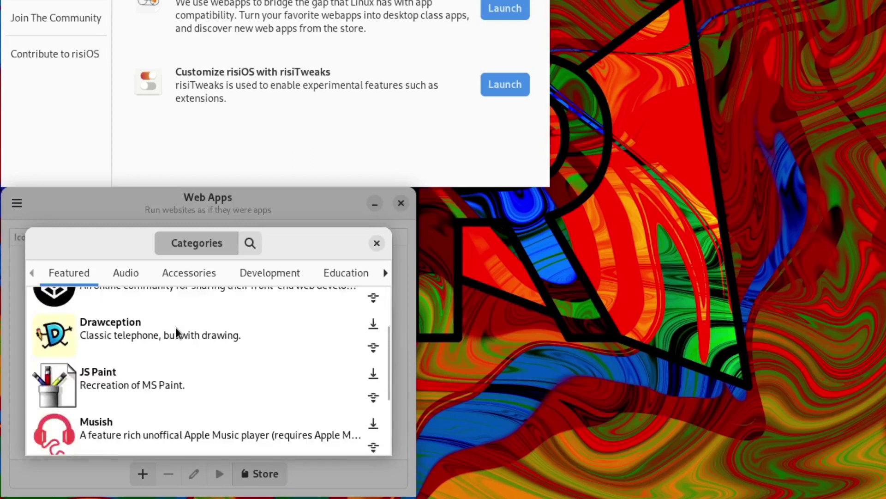
scroll(179, 332, down, 2)
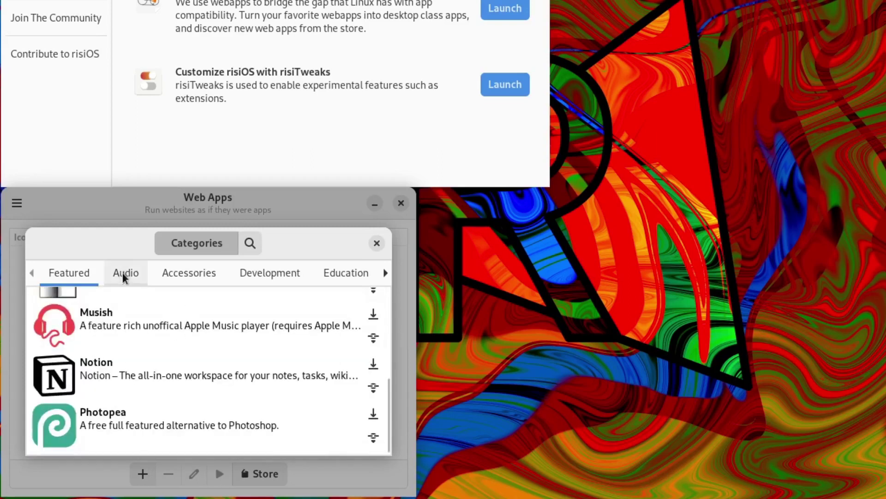
scroll(138, 326, up, 7)
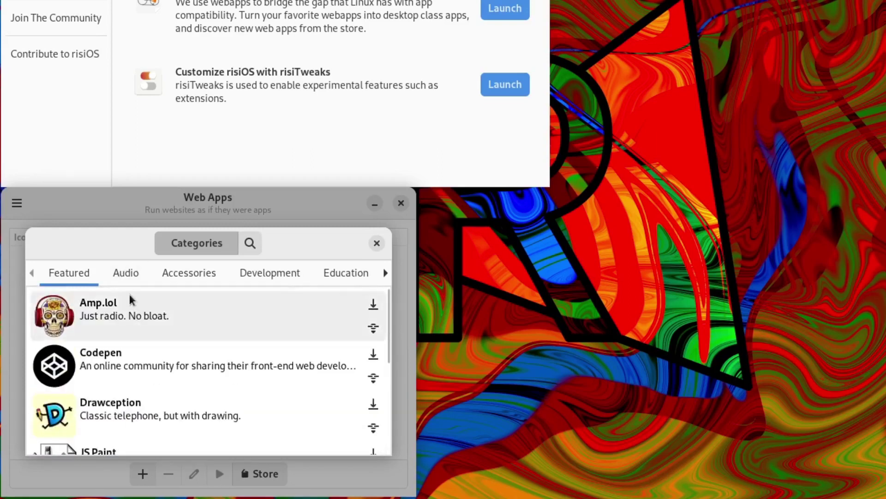
- Look through the web apps offered in the store's Audio and Accessories categories
click(121, 277)
scroll(250, 324, down, 2)
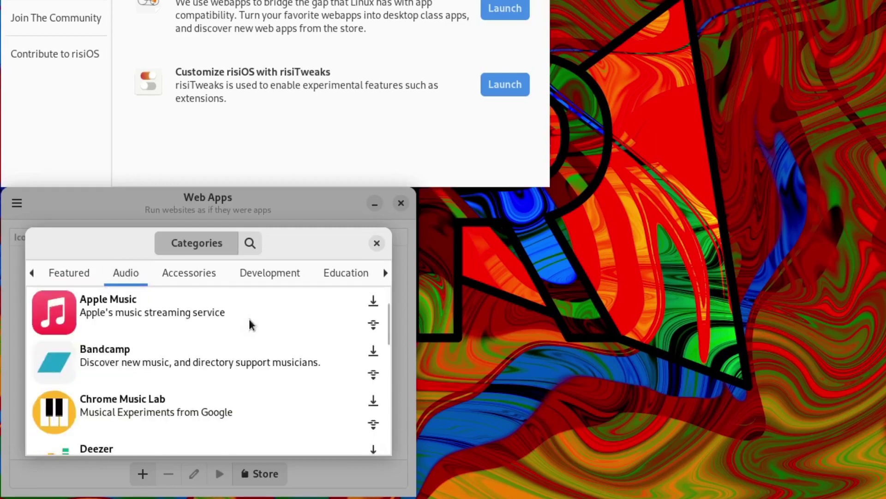
scroll(249, 325, down, 4)
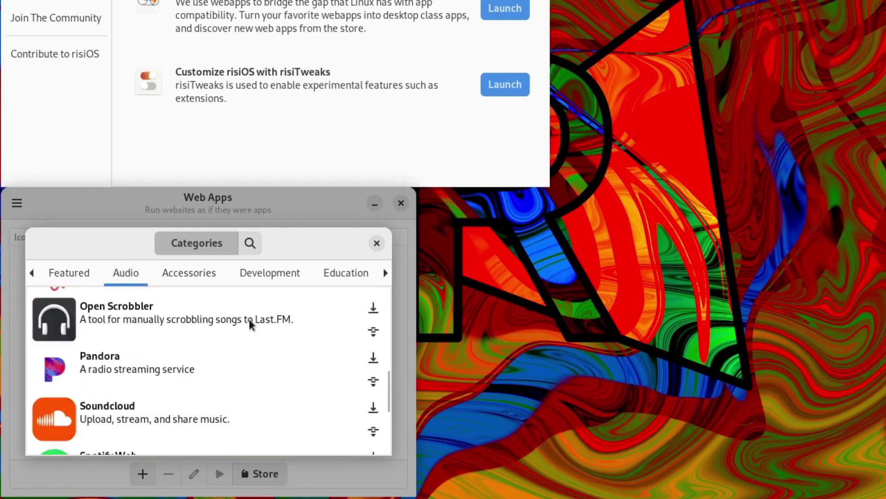
scroll(250, 324, down, 3)
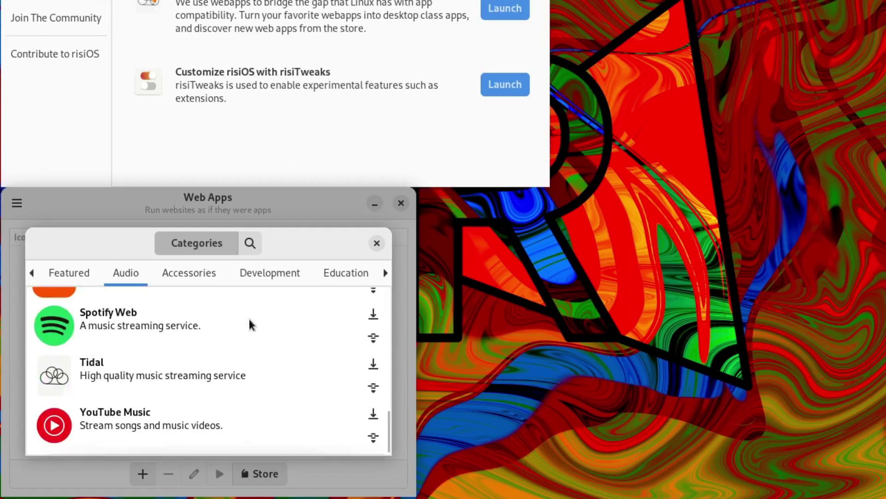
click(191, 277)
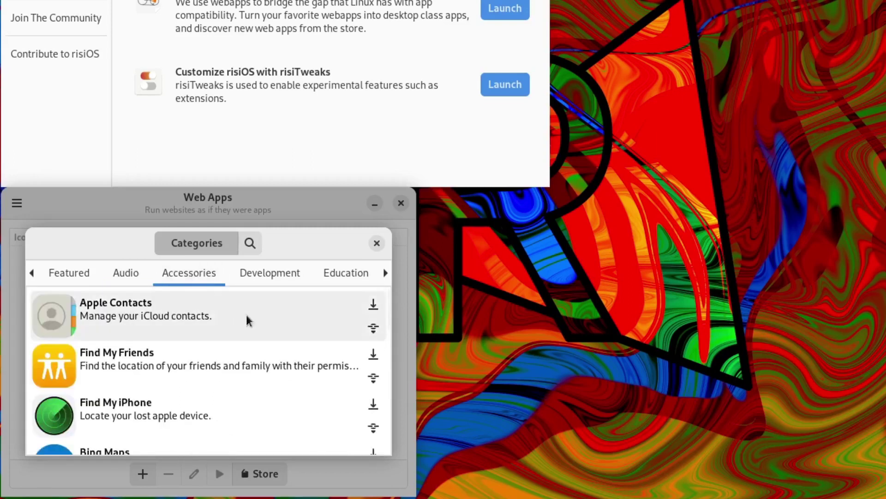
scroll(250, 327, down, 4)
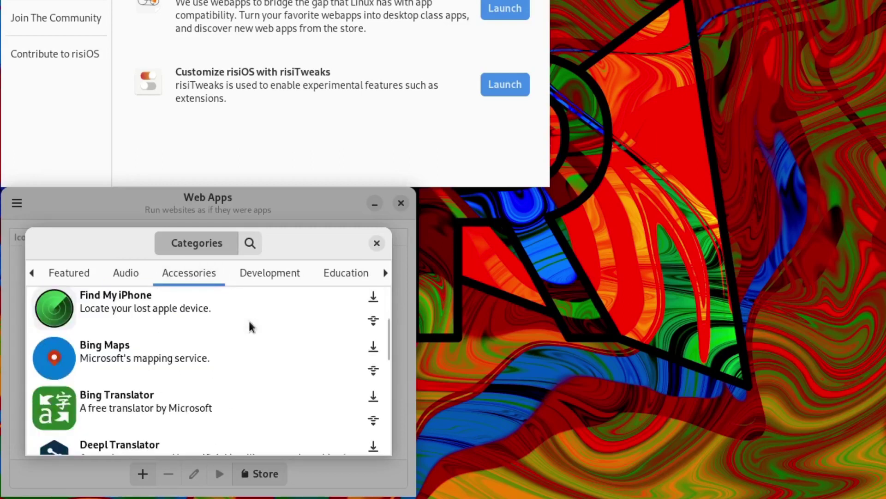
scroll(249, 327, down, 3)
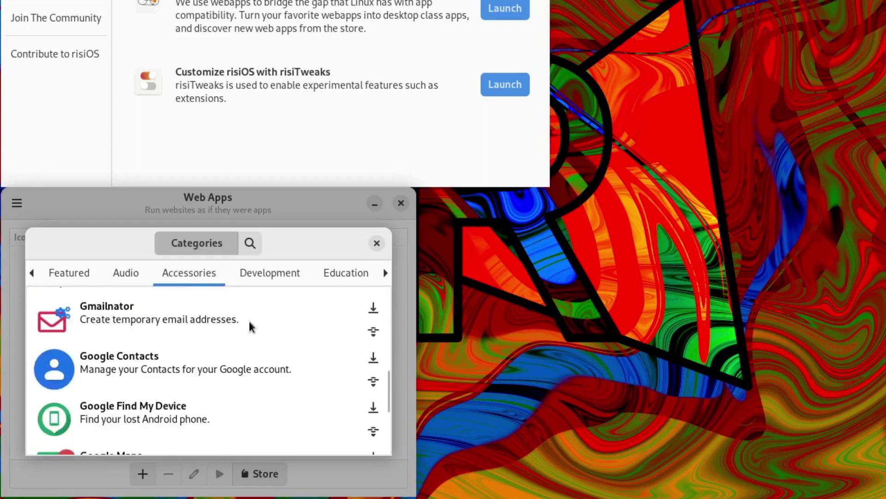
scroll(250, 327, down, 3)
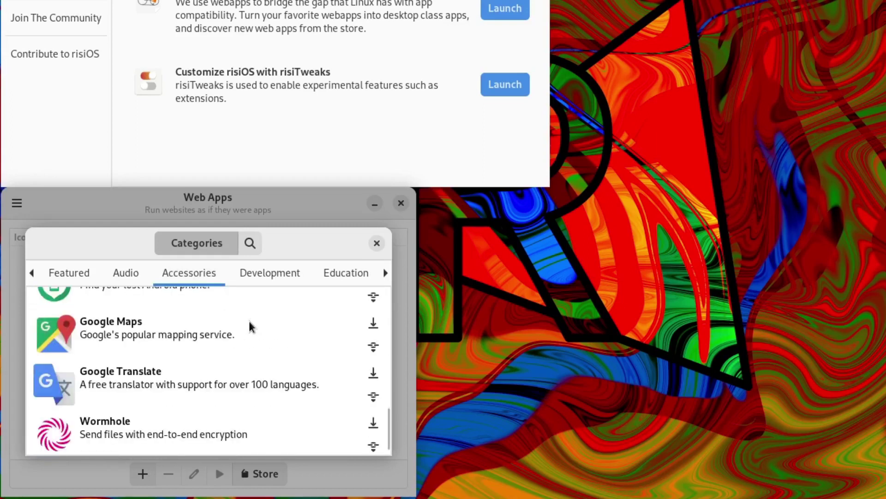
- Look through the store's Development web apps and view the Education category
click(257, 277)
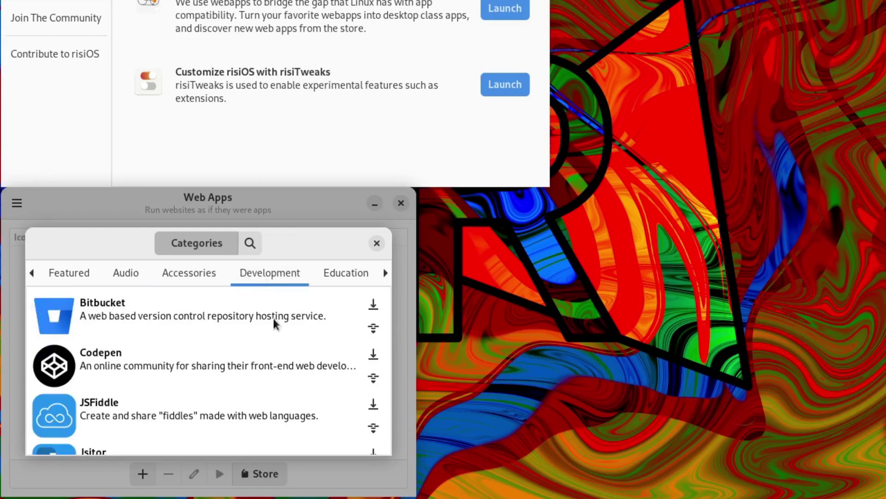
scroll(290, 345, down, 5)
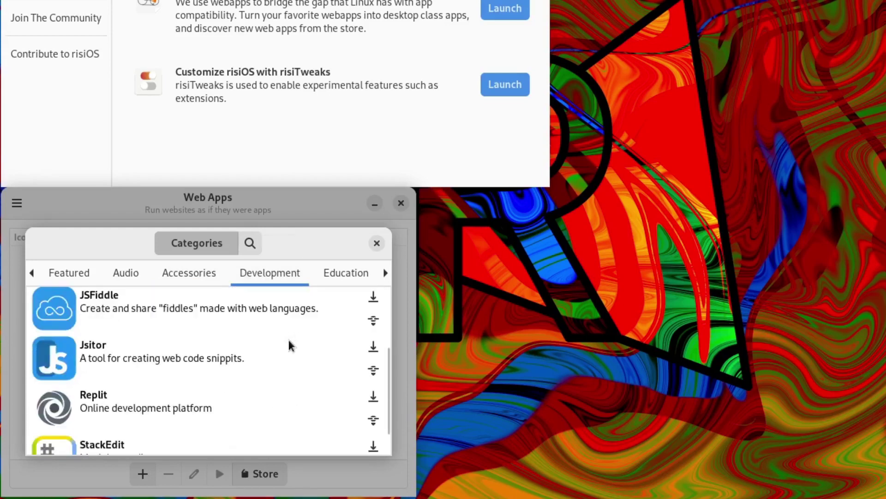
click(338, 276)
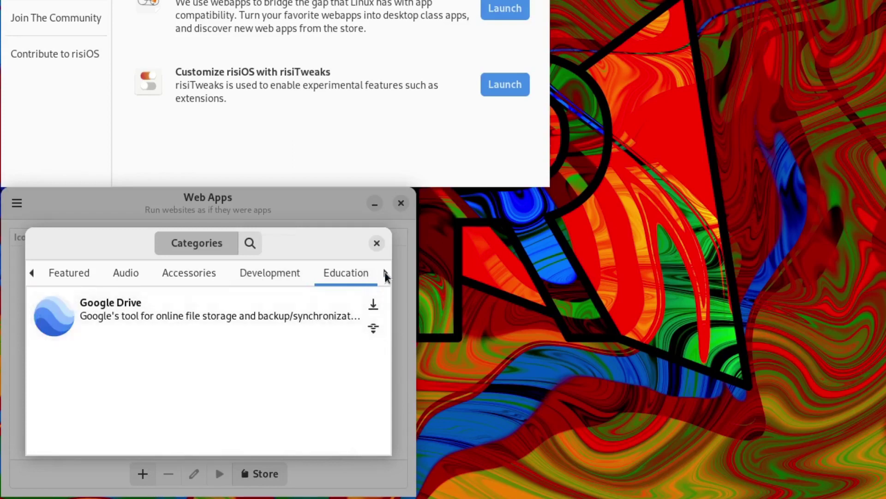
- Look through the web apps offered in the store's Games category
click(386, 273)
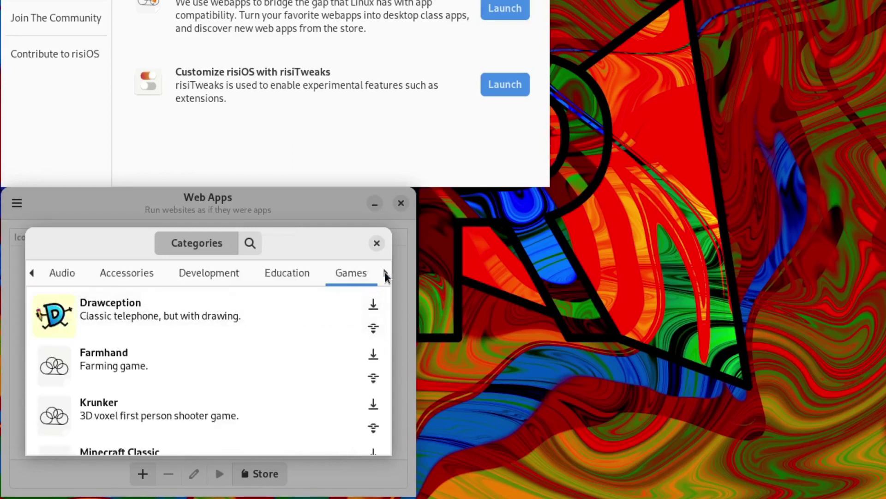
scroll(305, 311, down, 3)
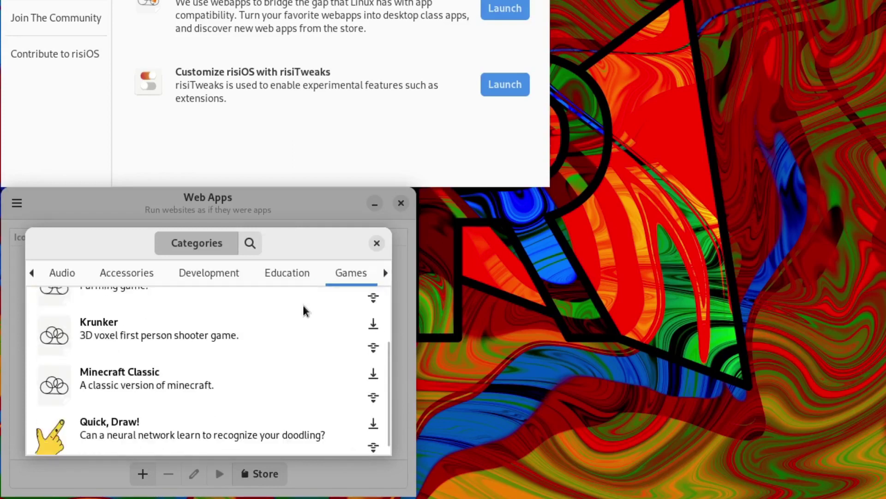
scroll(304, 311, down, 1)
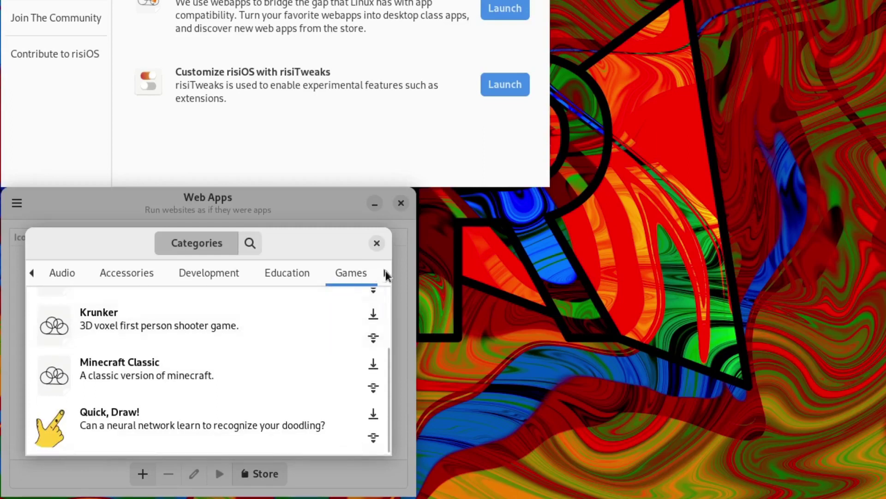
- Look through the Graphics category of the store, including its drawing programs and photo editors
click(386, 273)
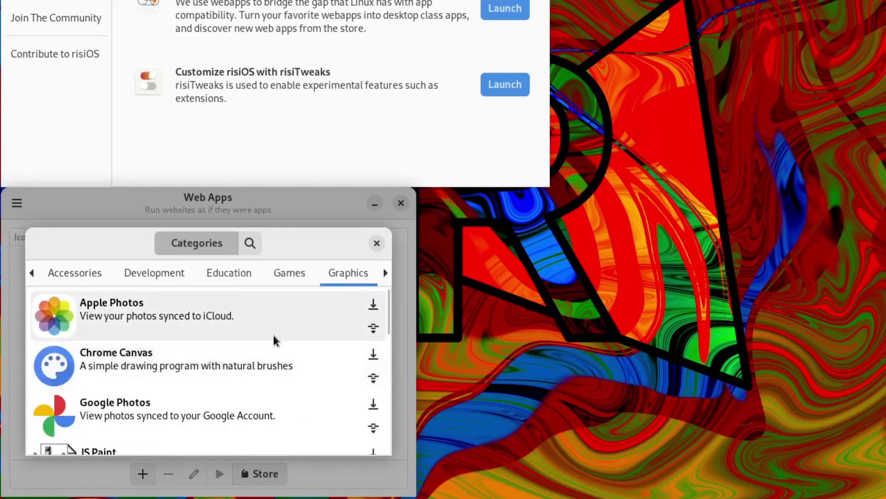
scroll(273, 341, down, 2)
scroll(273, 341, down, 5)
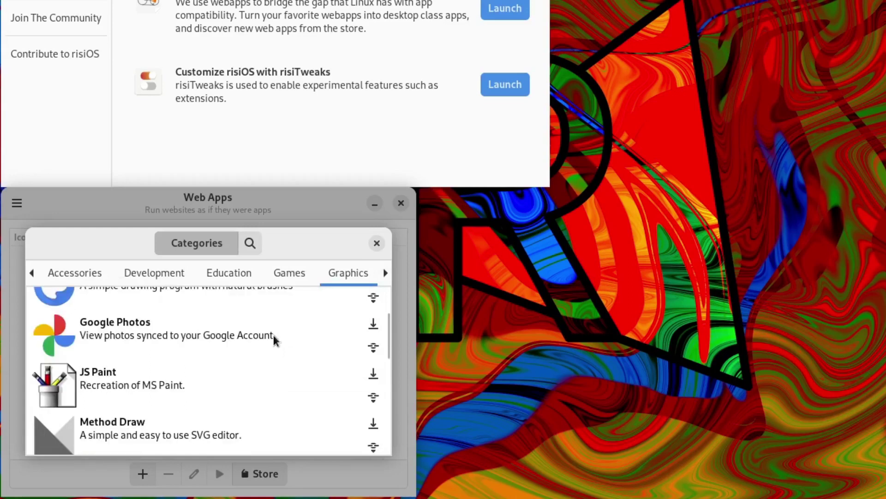
scroll(275, 340, down, 1)
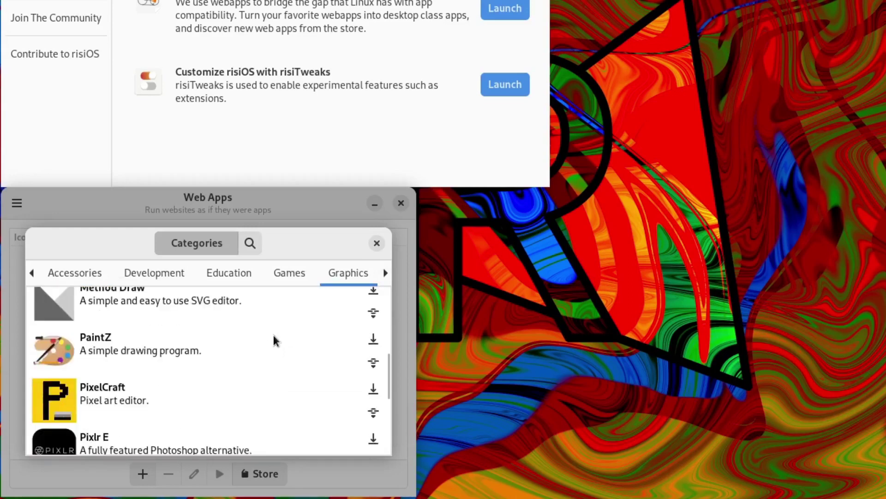
scroll(274, 341, down, 4)
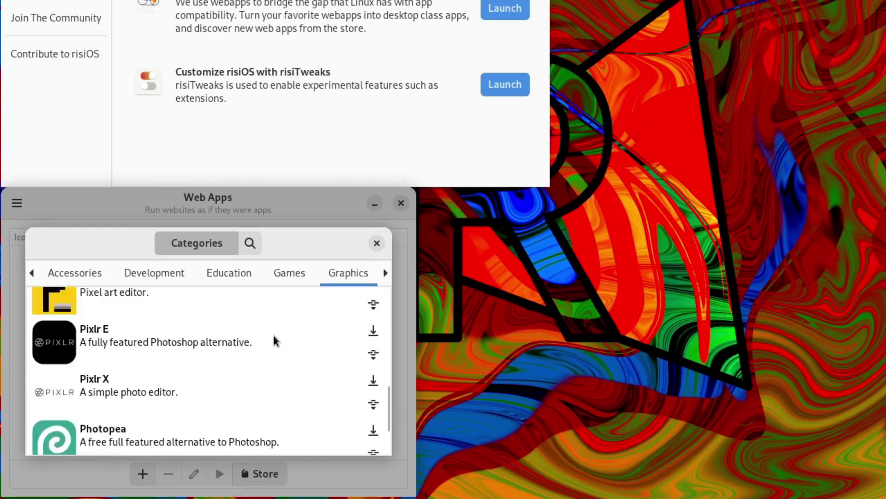
scroll(274, 341, down, 2)
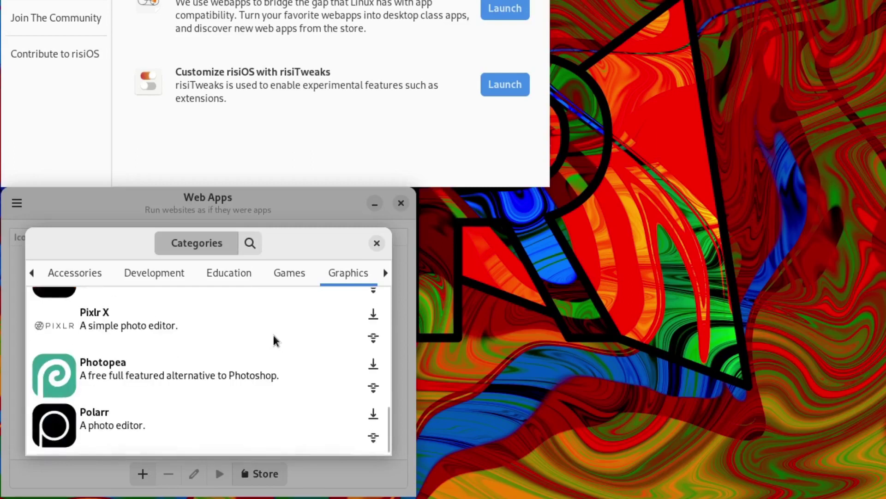
scroll(182, 360, up, 1)
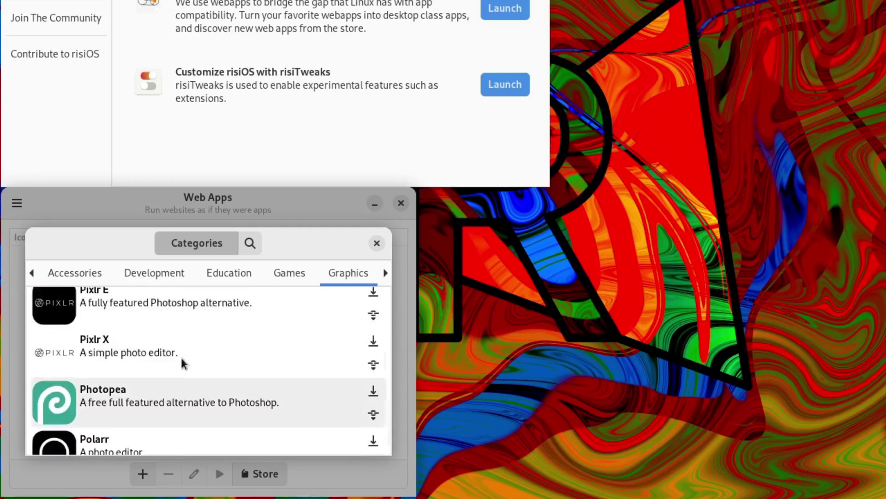
scroll(182, 361, up, 1)
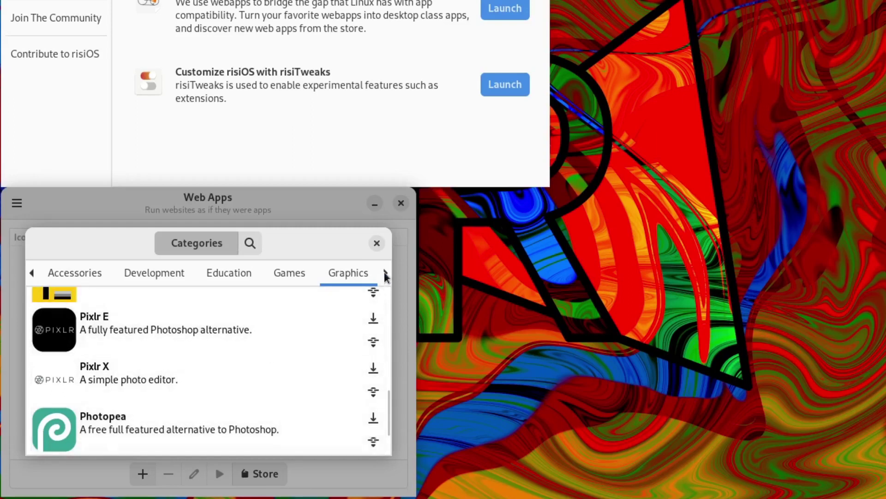
- Look through the store's Internet category from its first web app to the last
click(385, 272)
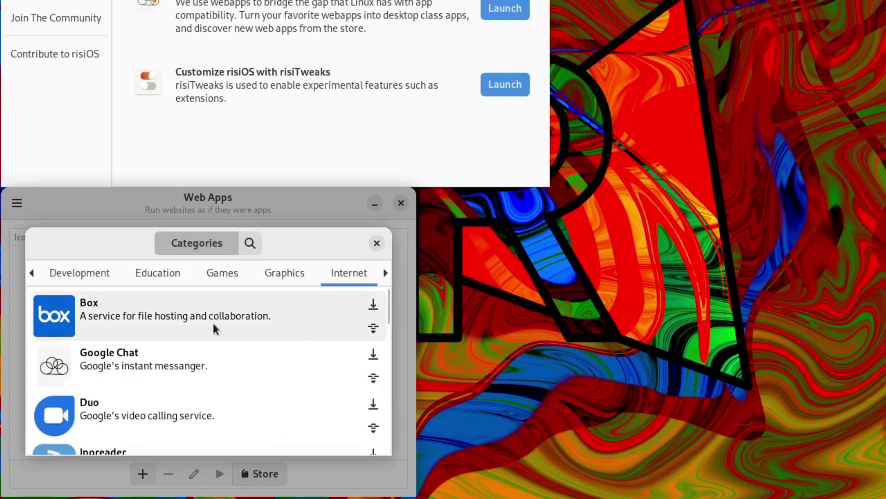
scroll(213, 323, down, 2)
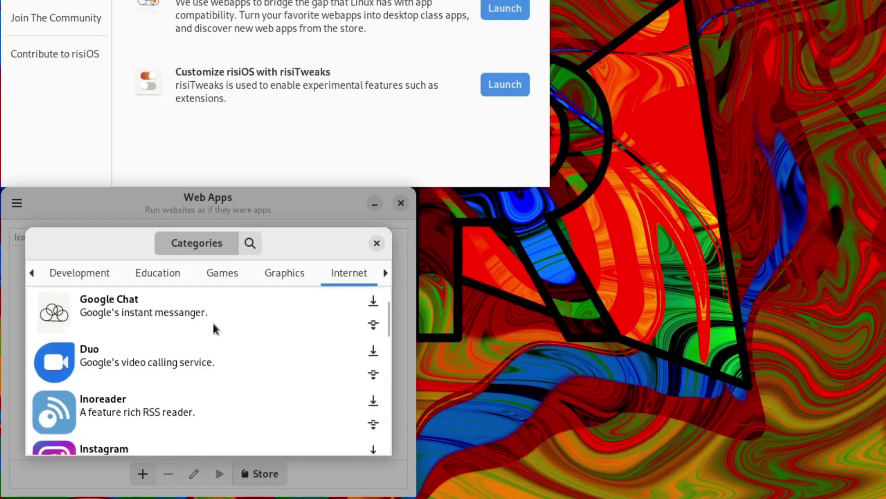
scroll(212, 322, down, 4)
scroll(213, 325, down, 4)
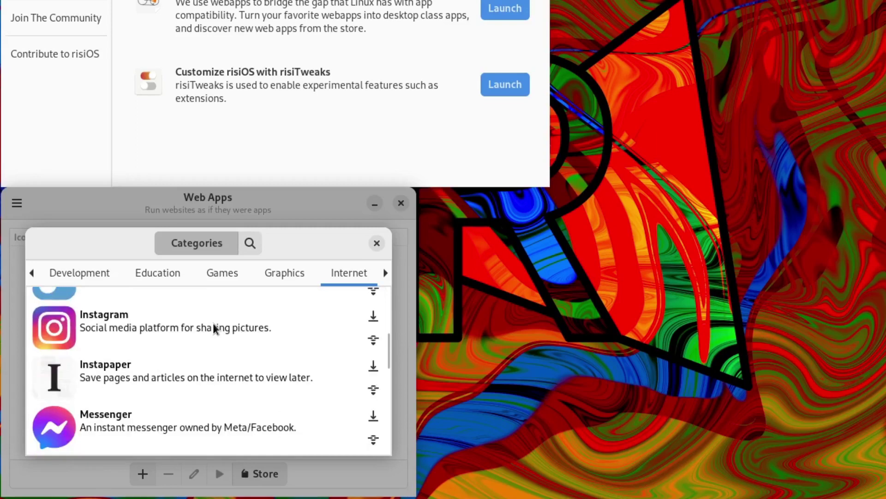
scroll(214, 328, down, 5)
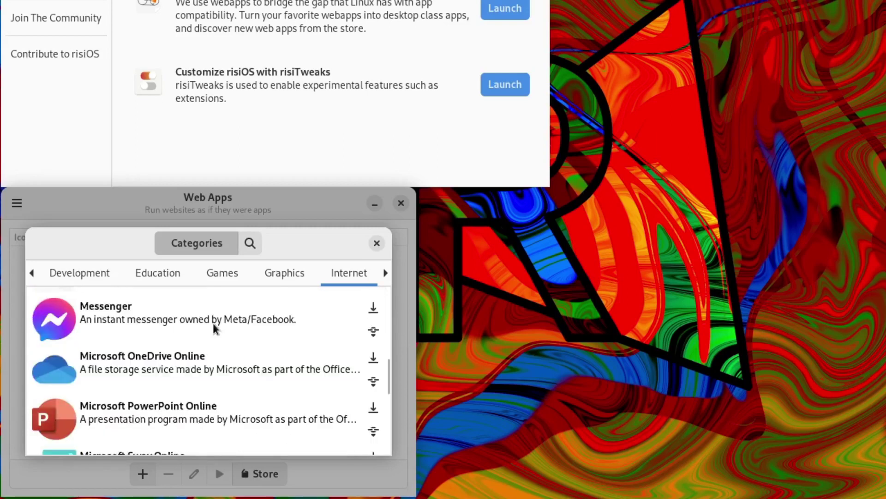
scroll(213, 328, down, 4)
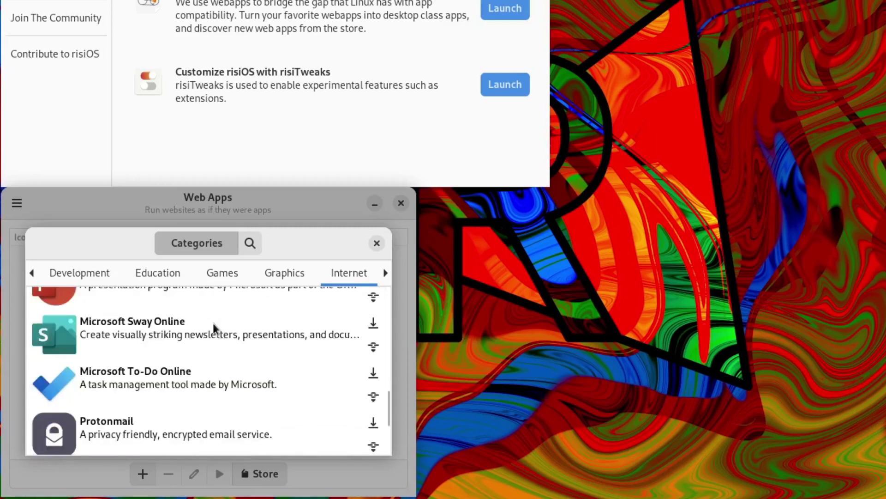
scroll(213, 328, down, 2)
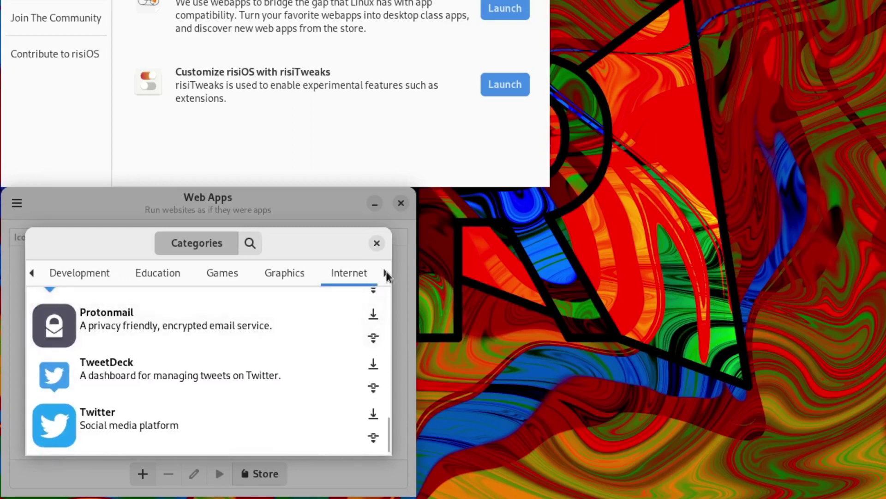
- Look through all web apps in the store's Productivity category, including the Apple, Google and Microsoft ones
click(386, 273)
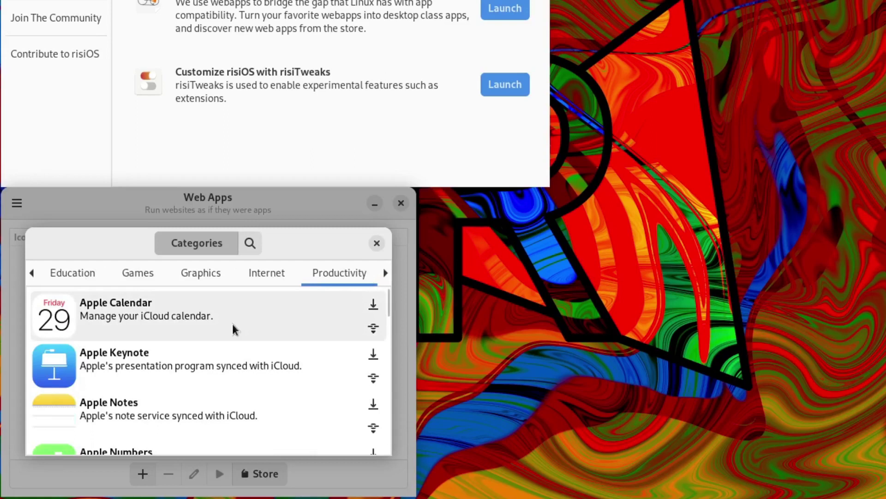
scroll(233, 328, down, 3)
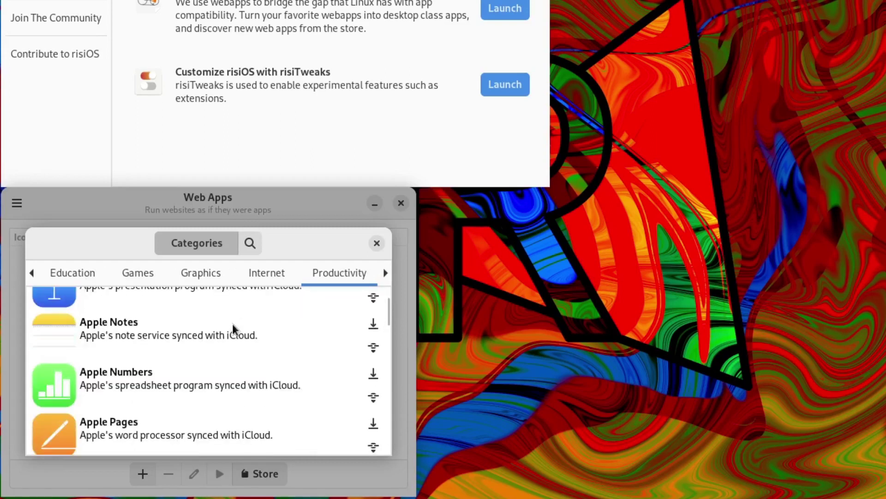
scroll(233, 328, down, 2)
scroll(233, 329, down, 1)
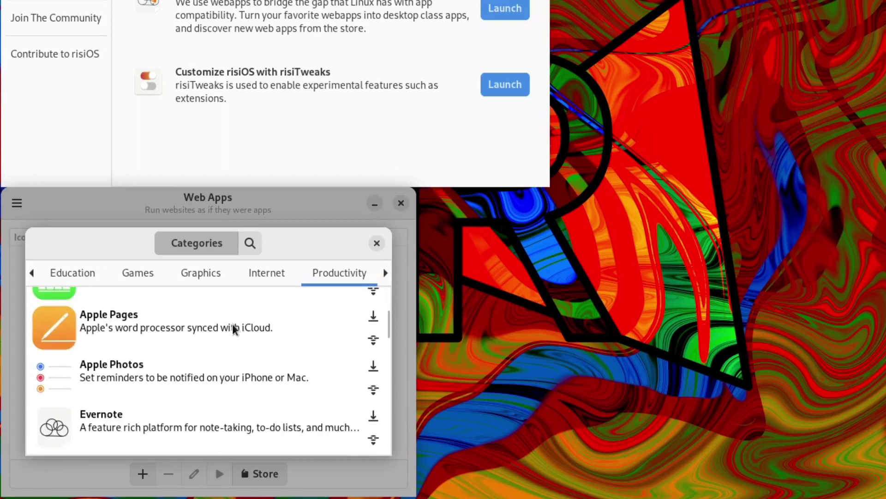
scroll(233, 328, down, 3)
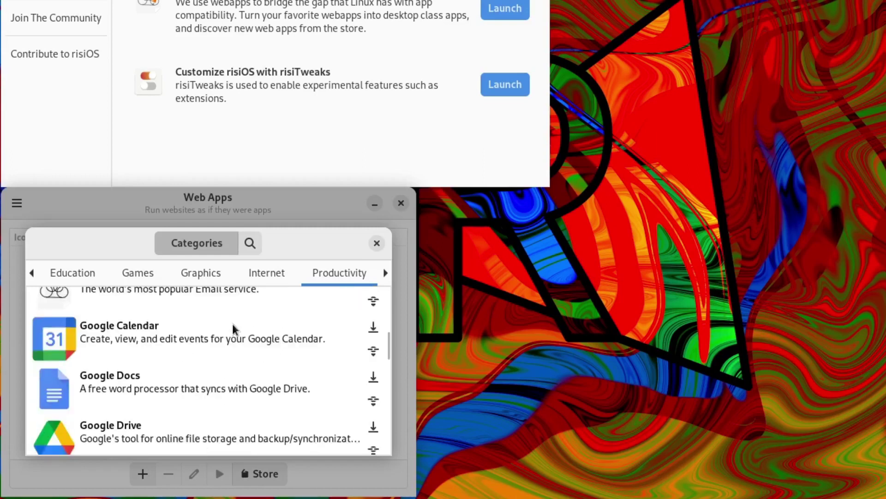
scroll(233, 329, down, 5)
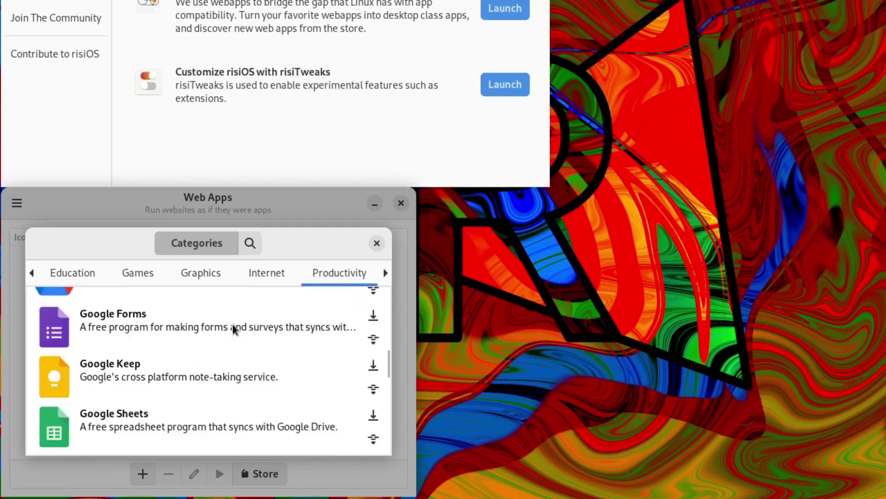
scroll(233, 328, down, 5)
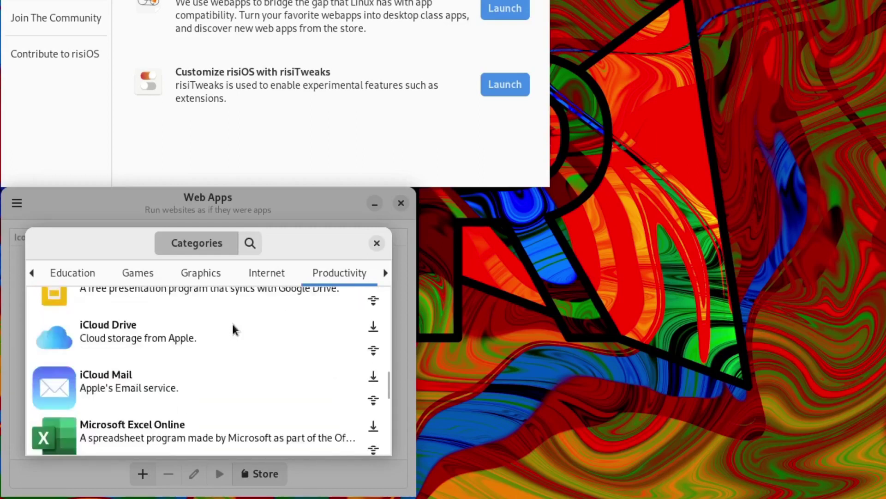
scroll(233, 328, down, 5)
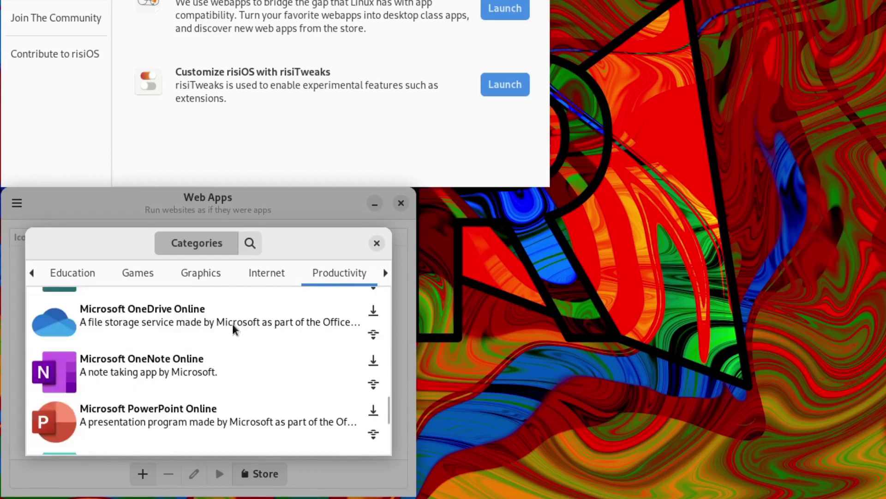
scroll(233, 329, down, 4)
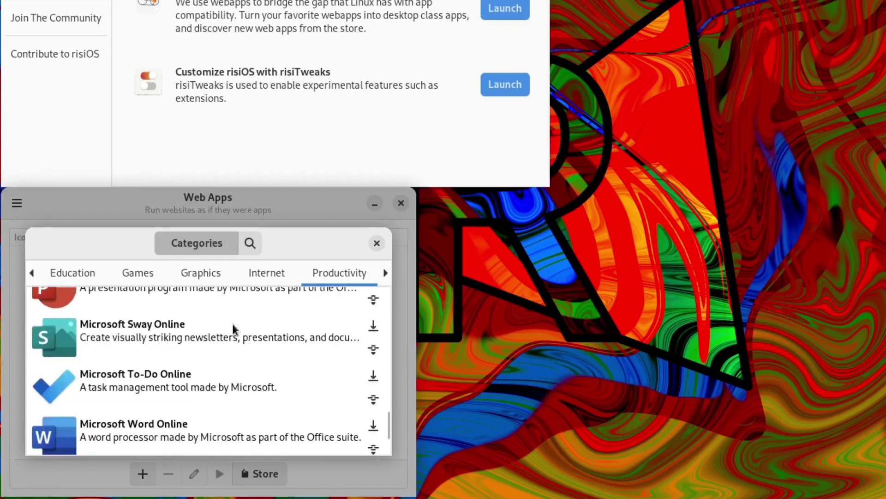
scroll(233, 329, down, 4)
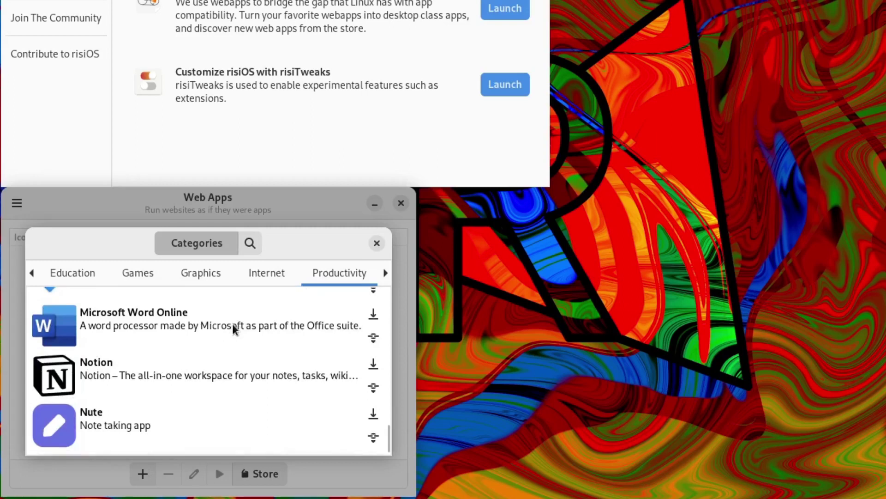
- Look through the streaming and video web apps in the store's Video category and close the store
click(385, 272)
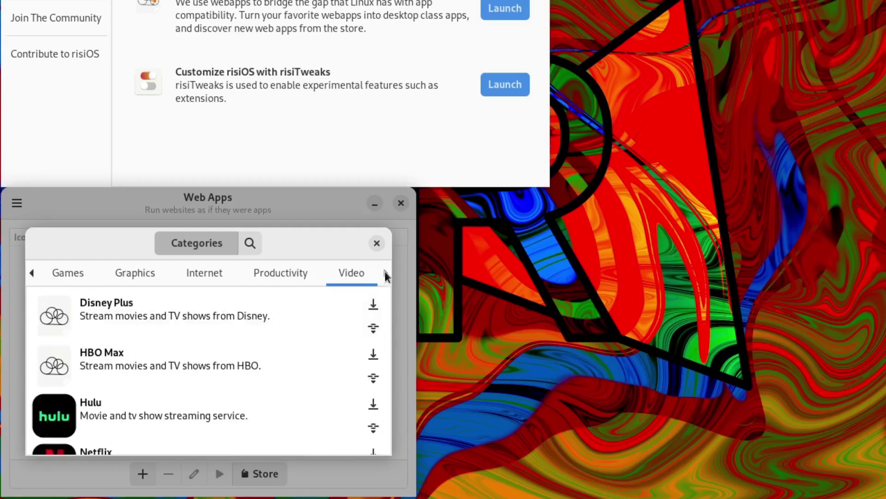
scroll(285, 323, down, 3)
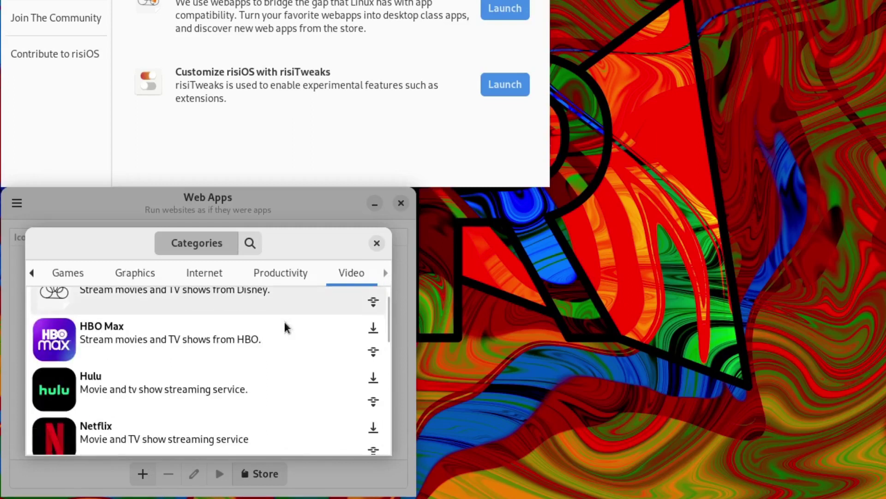
scroll(284, 327, down, 1)
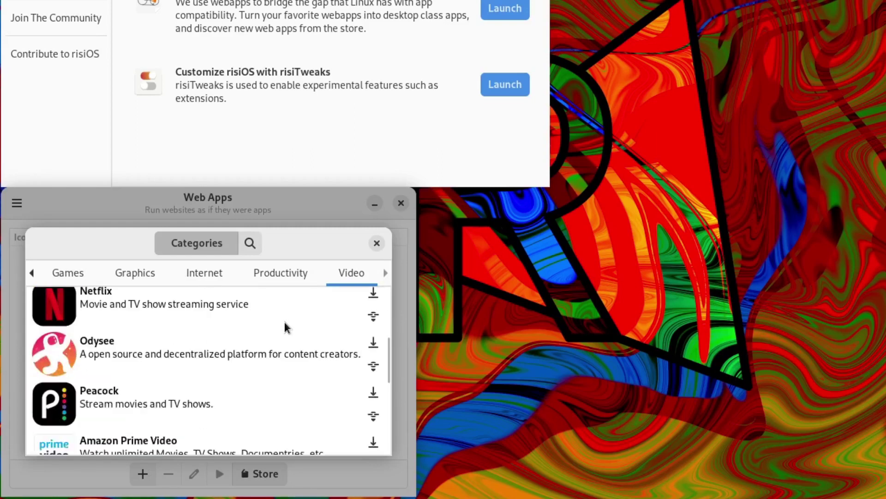
scroll(285, 325, down, 3)
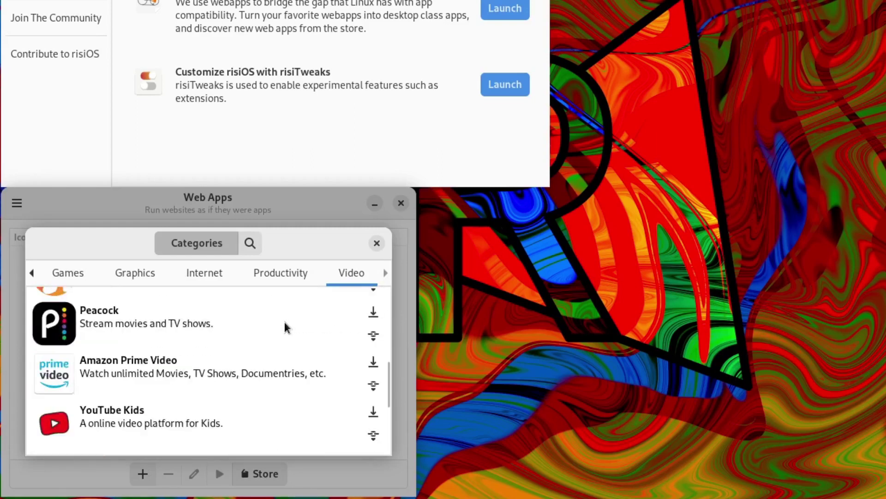
scroll(284, 325, down, 3)
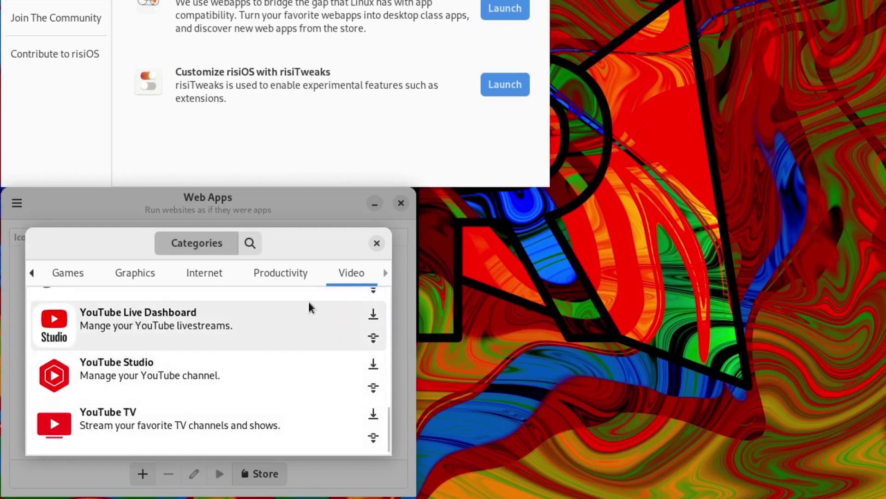
click(376, 244)
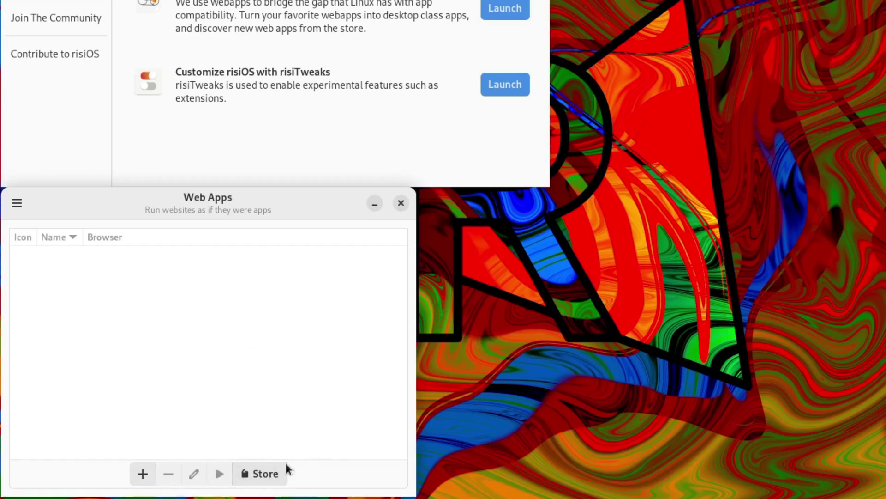
- Look through the store's Internet category again, including its chat and file storage web apps, and close the store and Web Apps
click(256, 470)
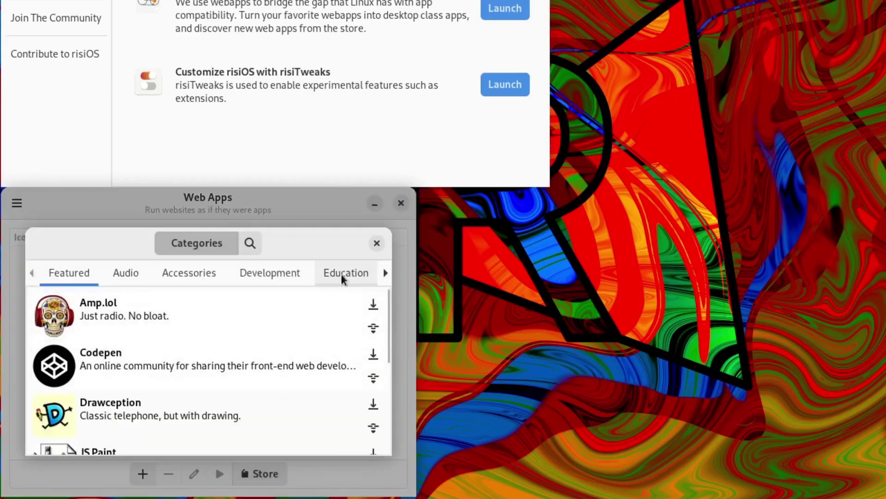
click(386, 273)
scroll(386, 273, down, 6)
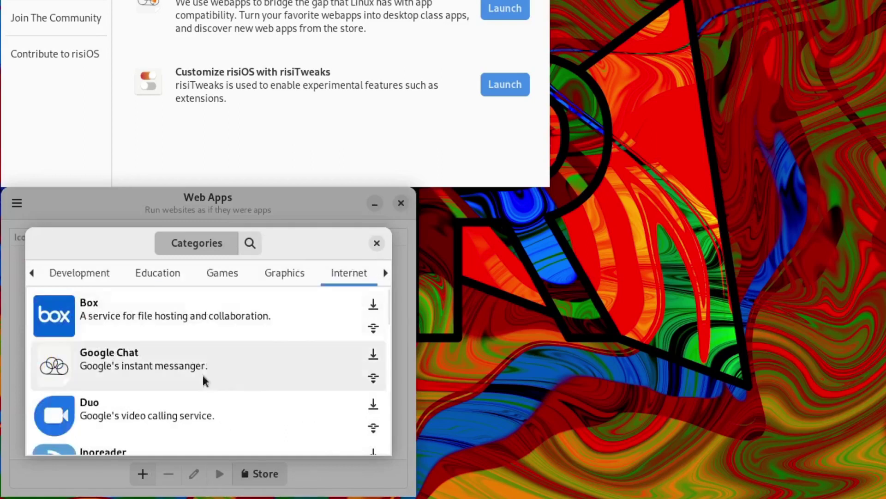
scroll(205, 381, down, 2)
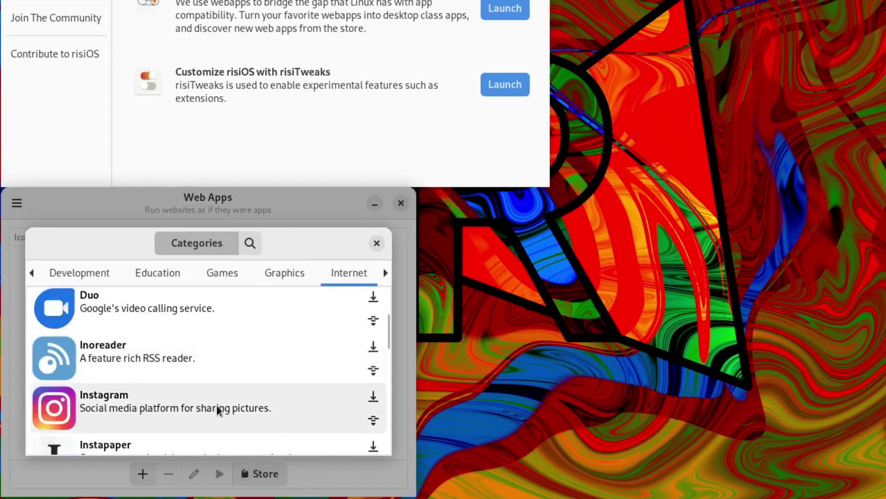
scroll(215, 393, down, 1)
scroll(217, 372, down, 2)
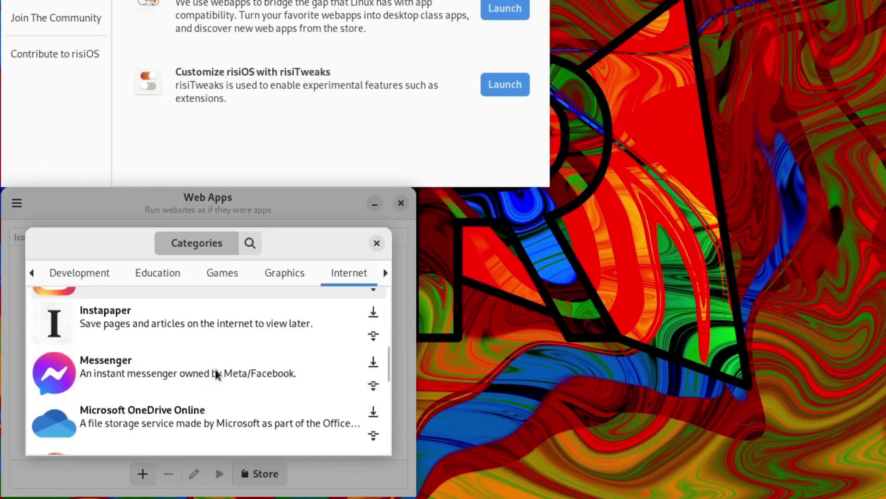
click(377, 243)
click(400, 344)
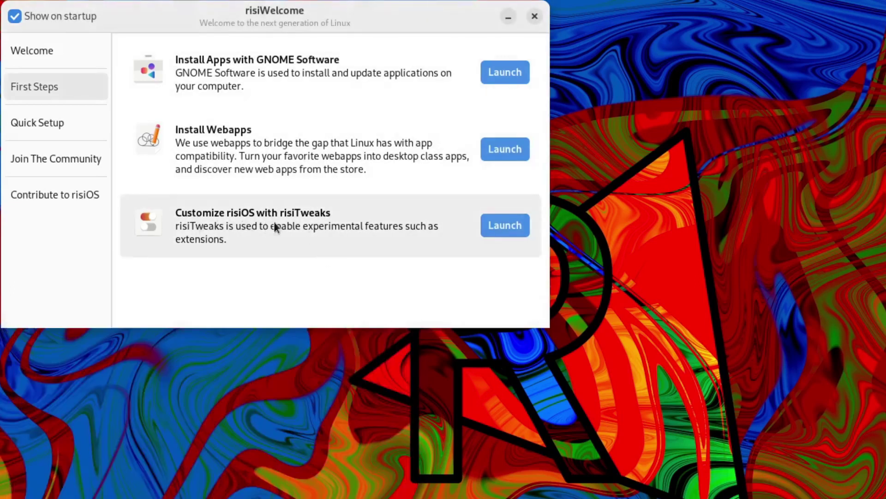
- Launch risiTweaks from the First Steps page and examine its appearance settings for themes, fonts and scaling
click(500, 226)
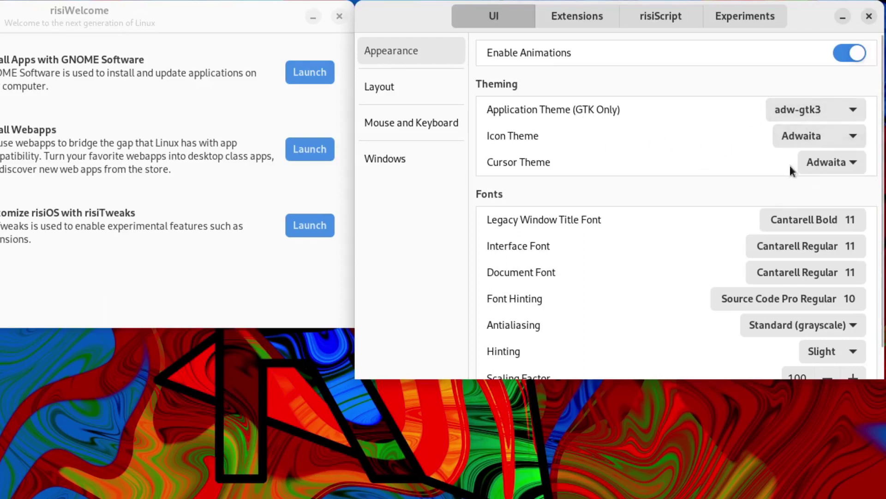
click(821, 140)
click(821, 140)
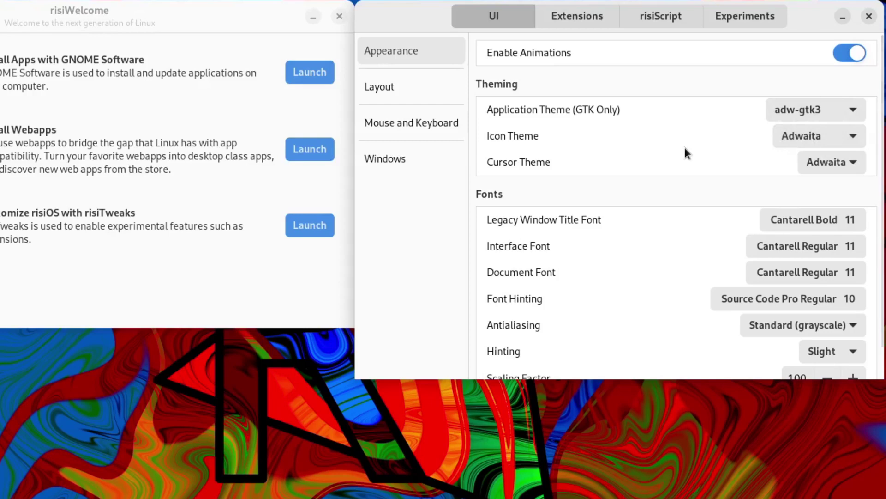
scroll(685, 152, down, 1)
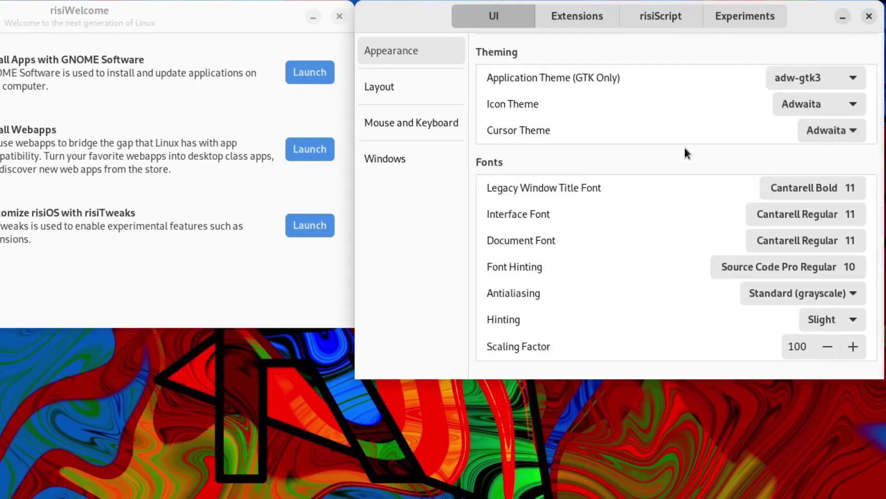
scroll(764, 213, up, 1)
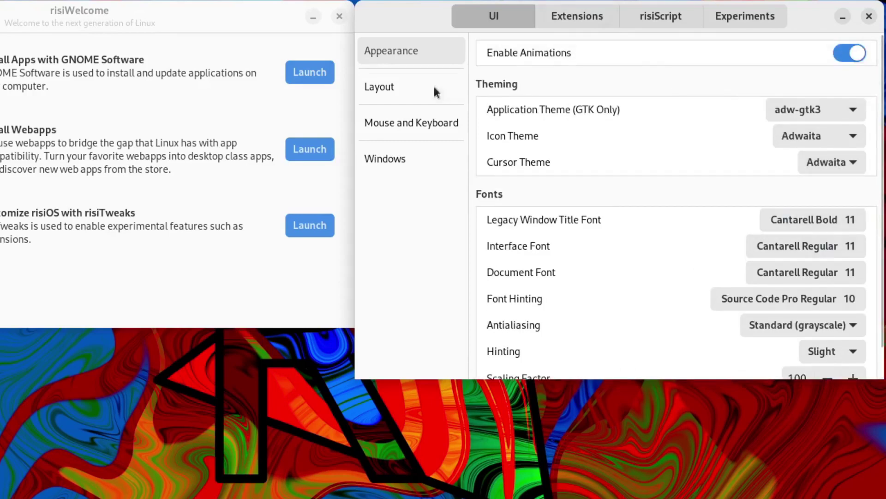
- Look through the Layout, Mouse and Keyboard, and Windows settings in risiTweaks, and bring up its extensions page
click(398, 85)
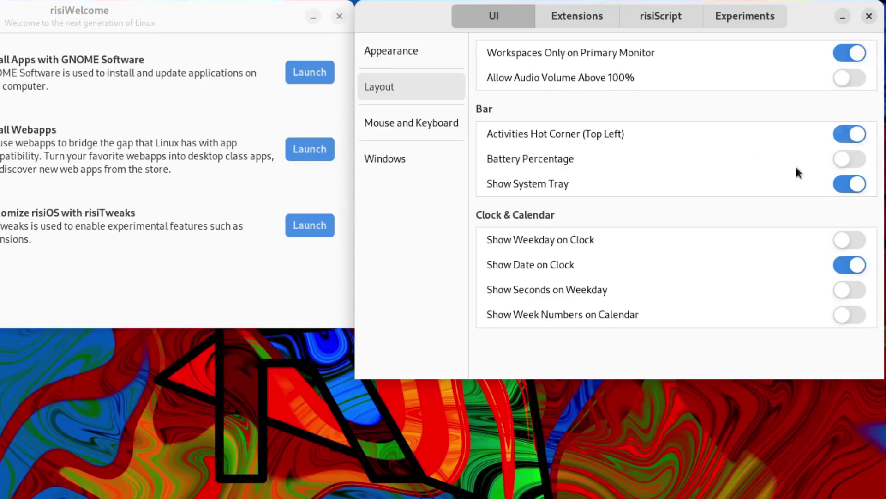
click(399, 125)
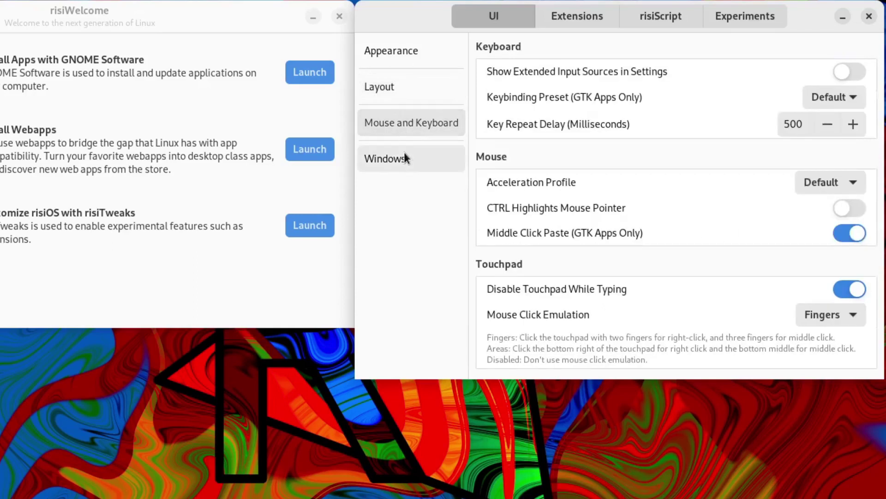
click(403, 157)
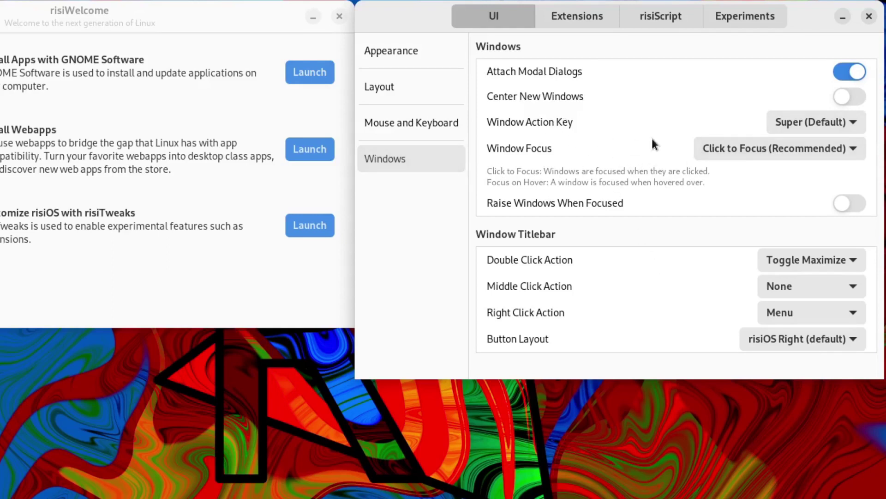
click(566, 17)
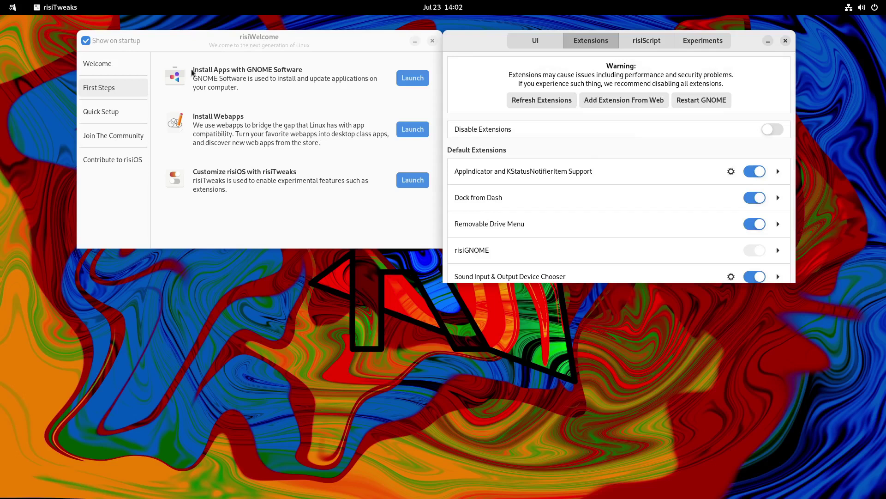
- Switch to GNOME Software and search it for "extensions"
click(14, 8)
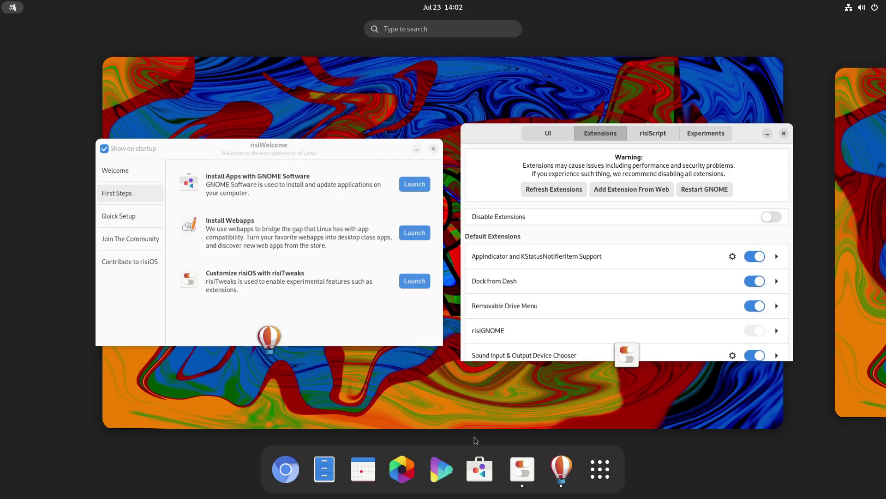
click(480, 468)
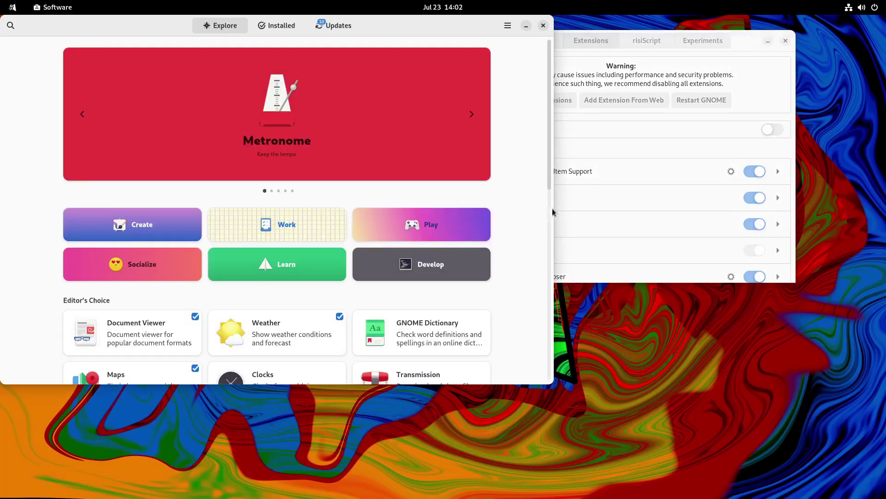
click(9, 26)
text(e)
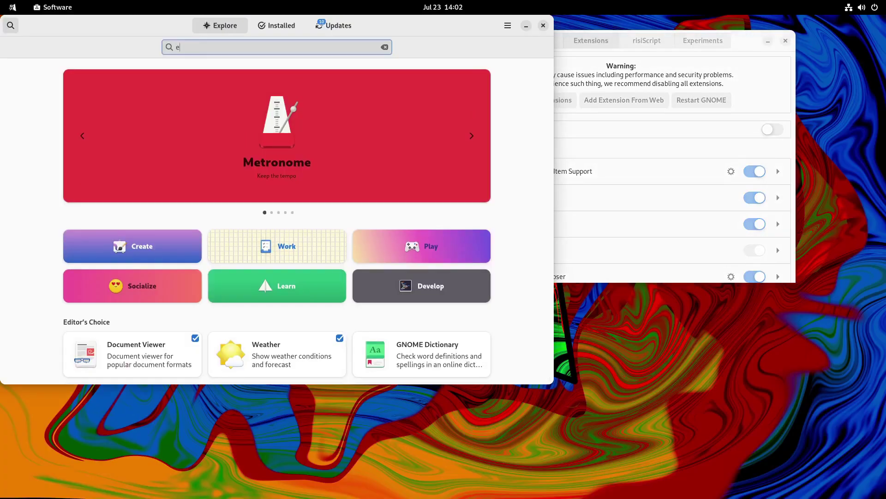
text(xtensions)
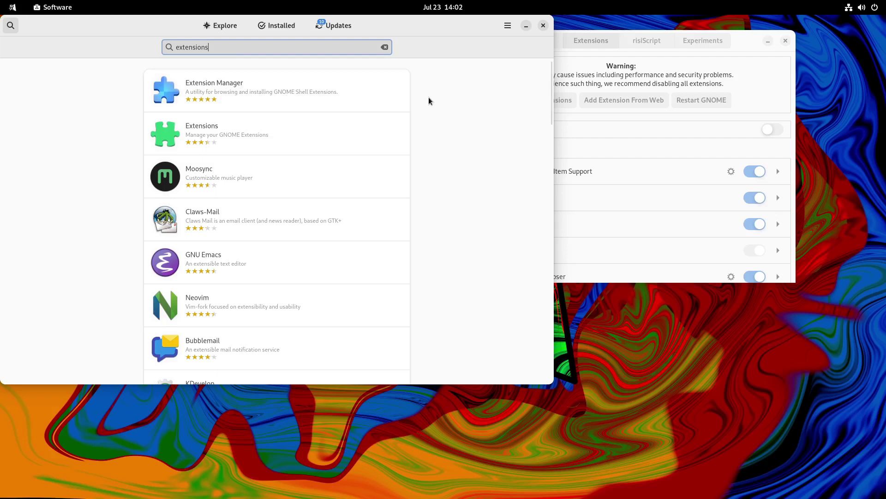
- Return to risiTweaks and look through its default and built-in extensions
click(749, 42)
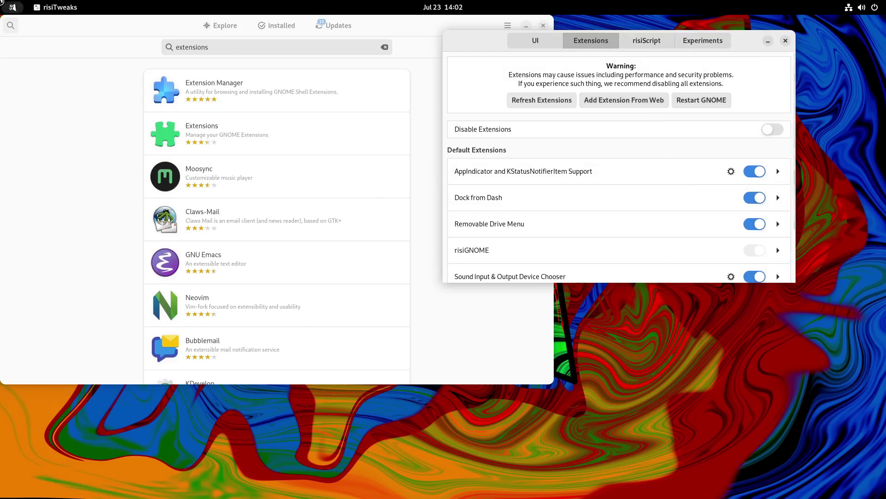
click(13, 9)
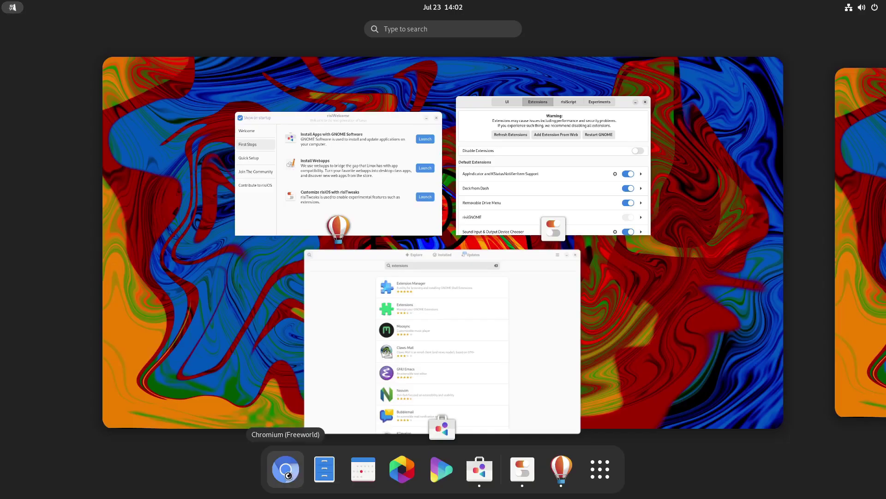
click(697, 170)
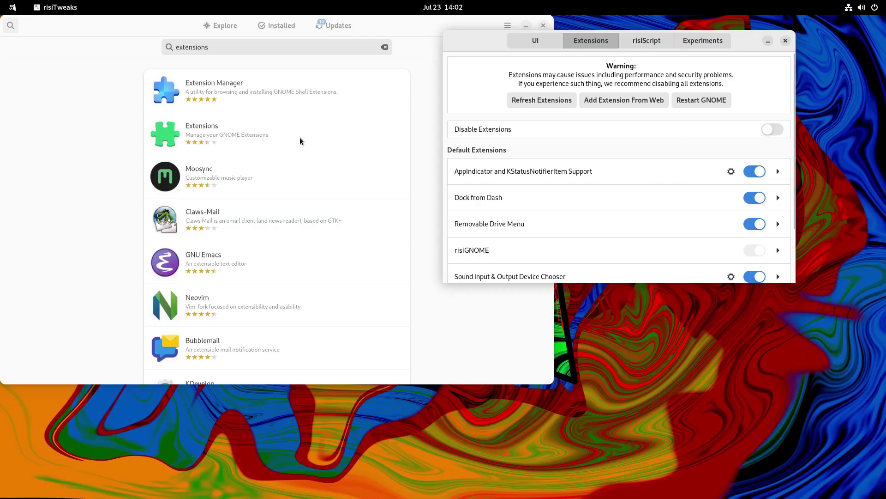
scroll(645, 136, down, 3)
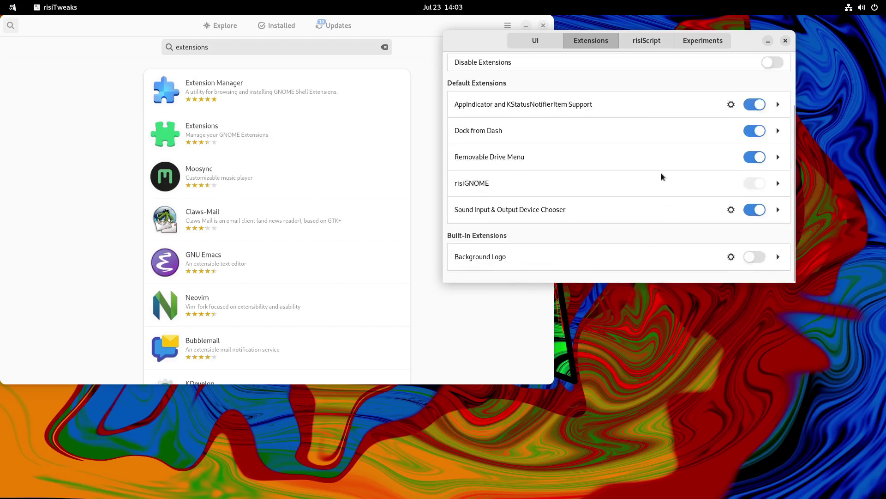
scroll(621, 182, up, 3)
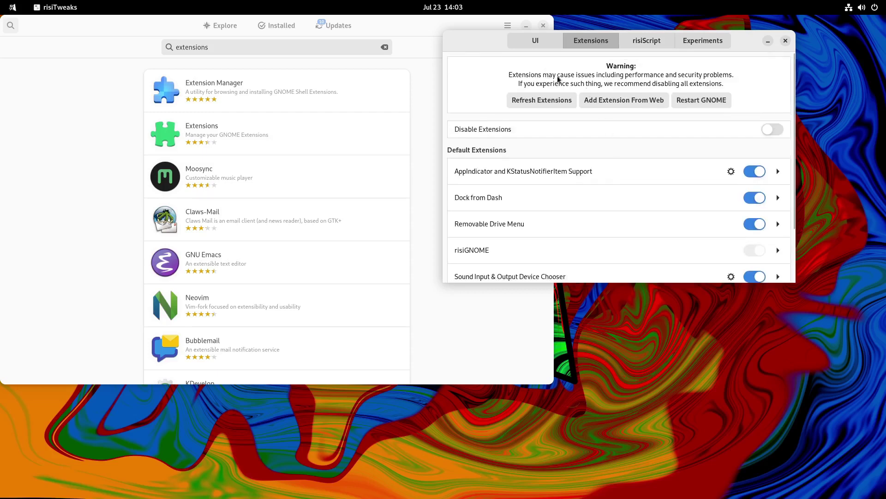
- Examine risiScript's trusted installers for Brave, Chrome, Edge, Opera and Vivaldi, and the experimental risiTweaks Next installer
click(647, 42)
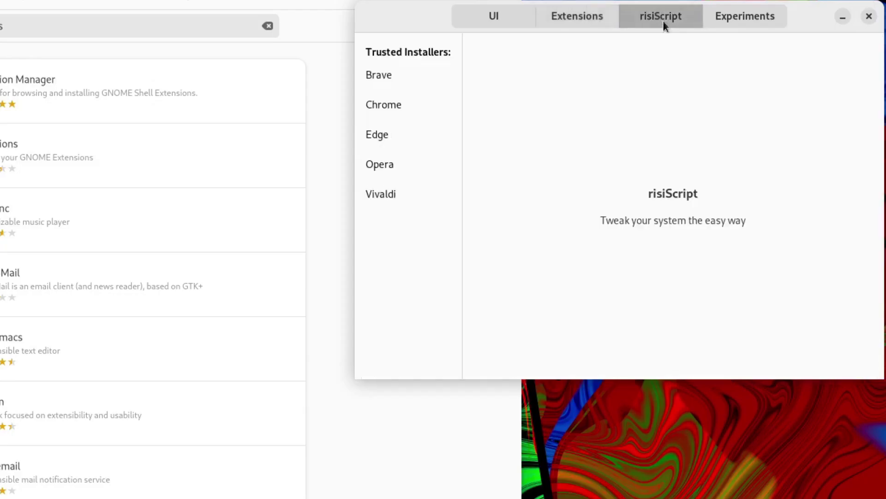
click(395, 76)
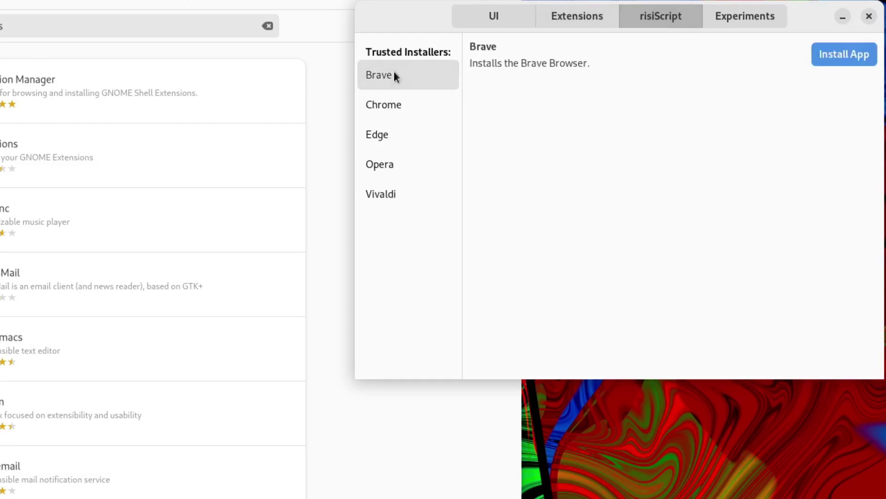
click(400, 106)
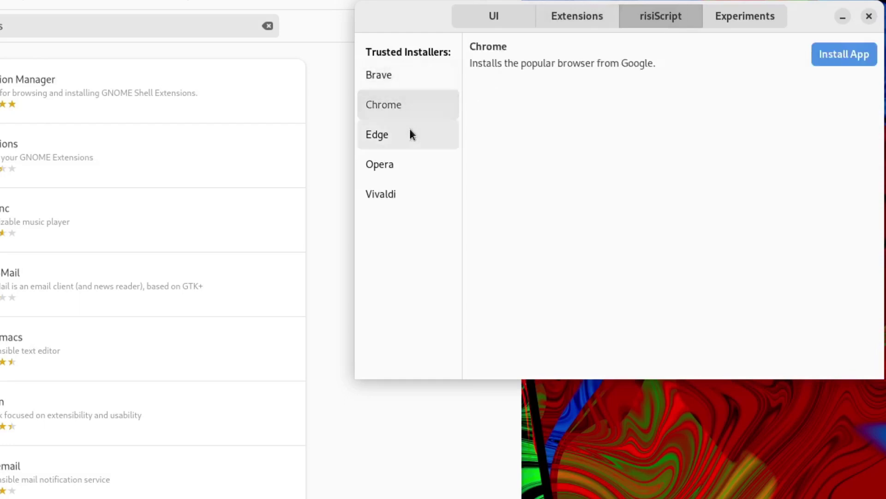
click(397, 132)
click(393, 171)
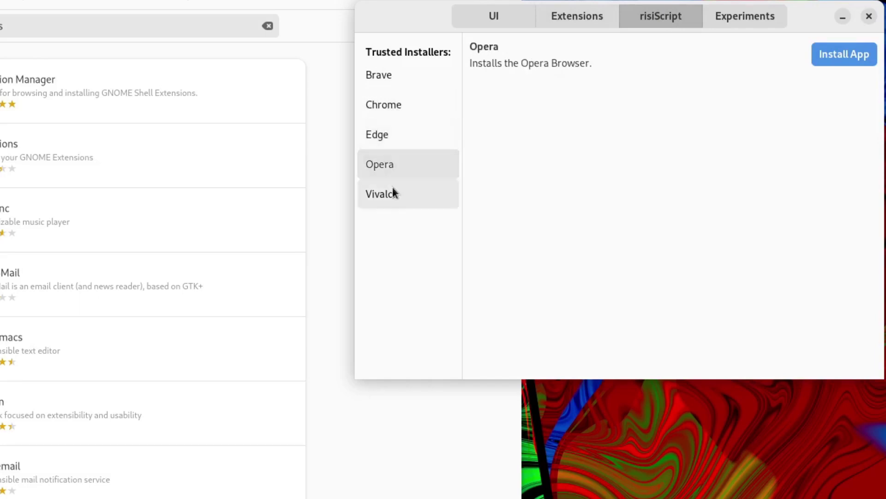
click(393, 192)
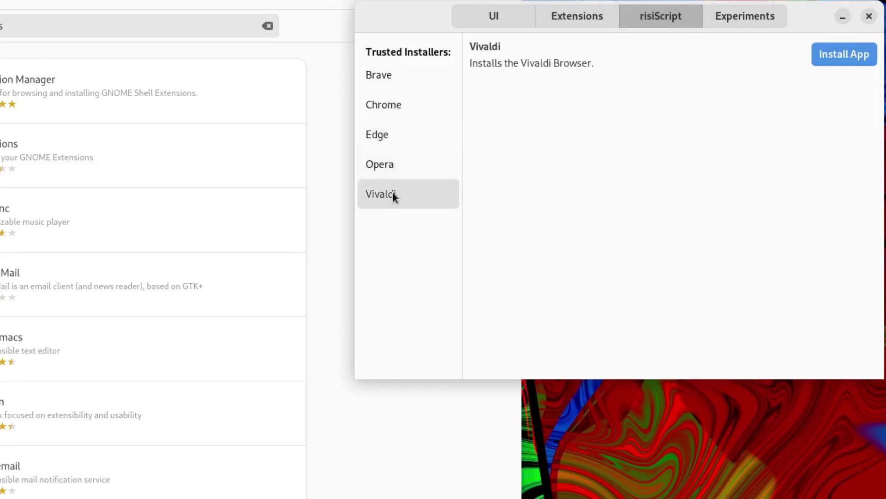
click(743, 16)
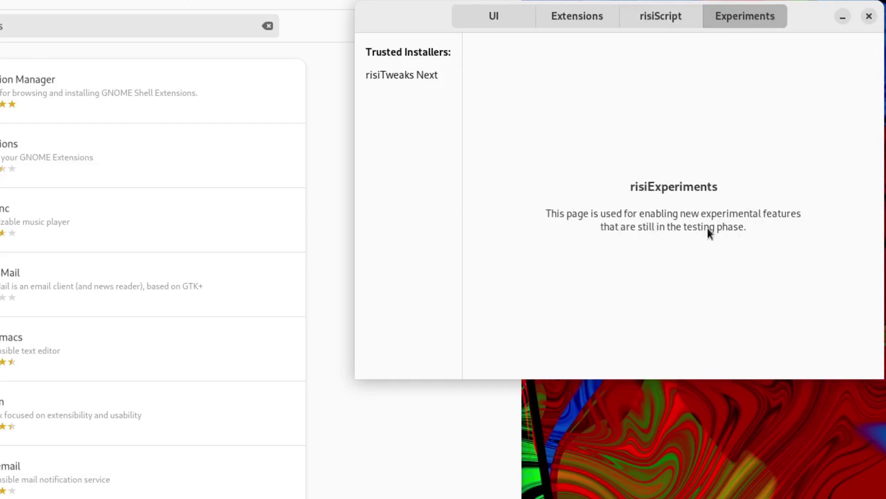
click(401, 76)
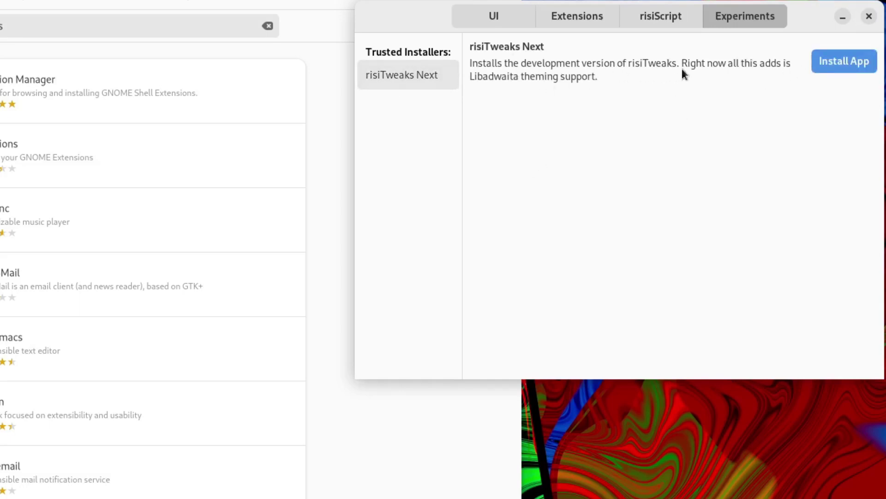
- Try to add an extension from the web in risiTweaks, and close risiTweaks
click(575, 18)
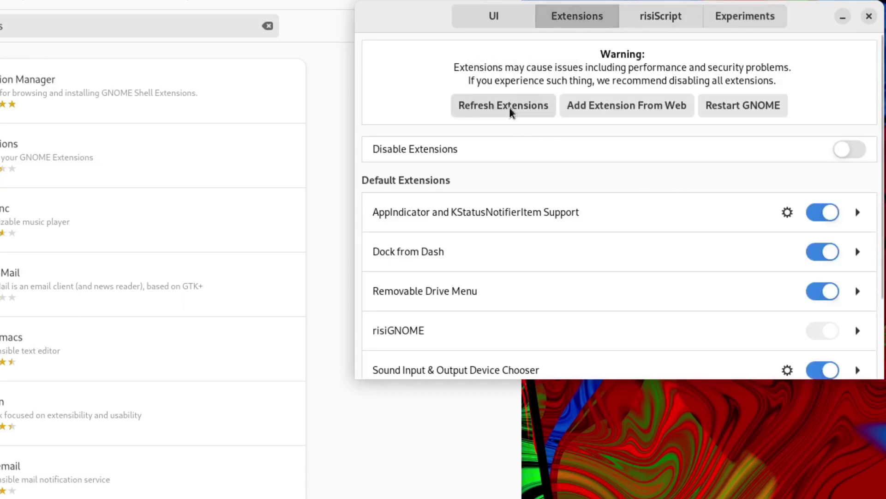
click(614, 109)
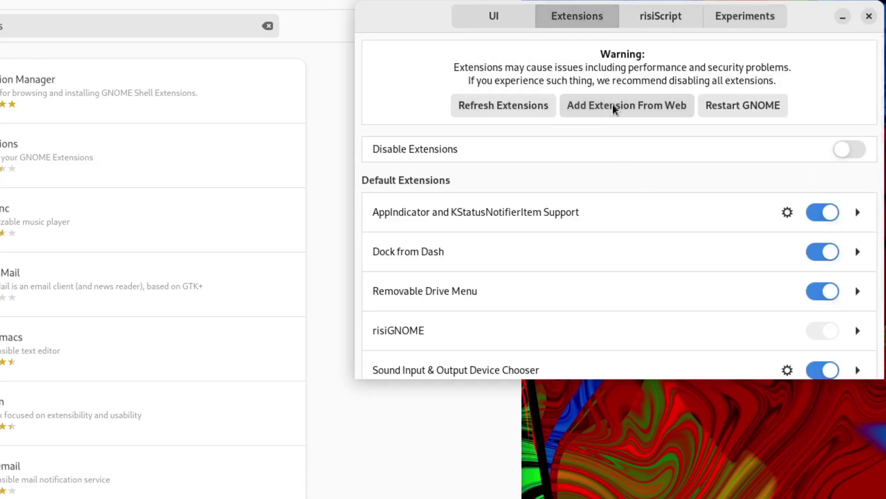
click(868, 18)
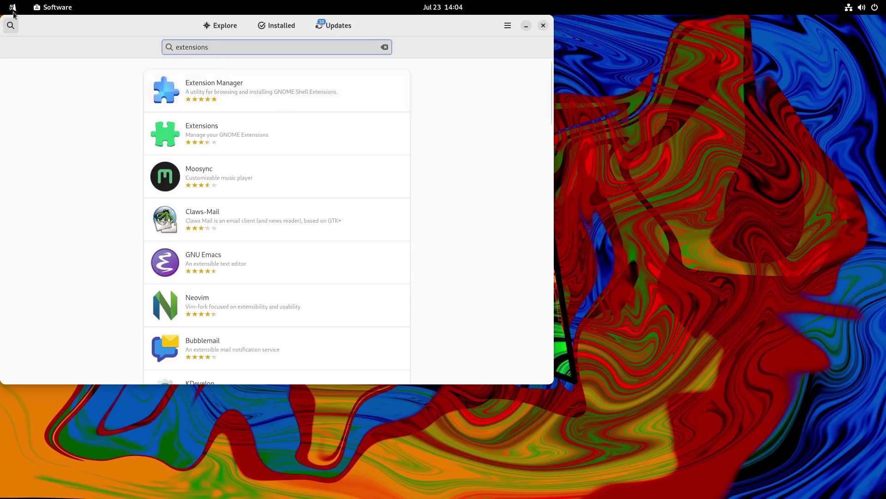
- Search the desktop for "twe" and launch risiTweaks from the results
click(15, 7)
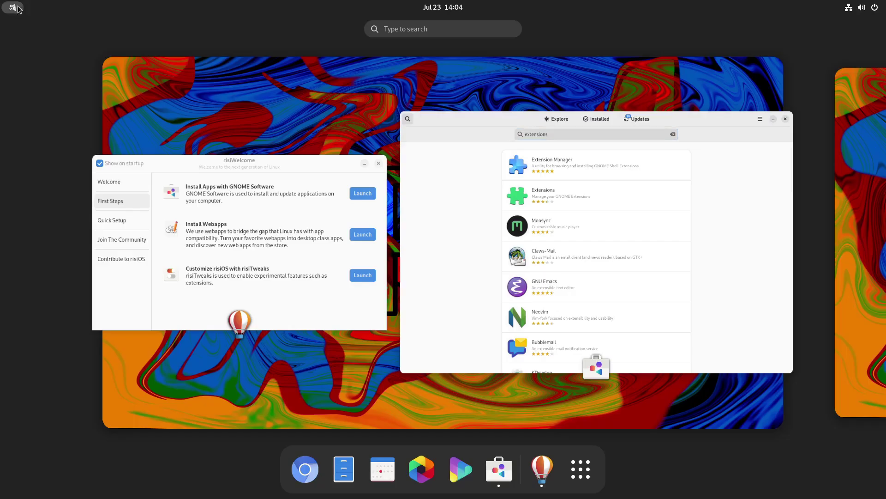
text(twe)
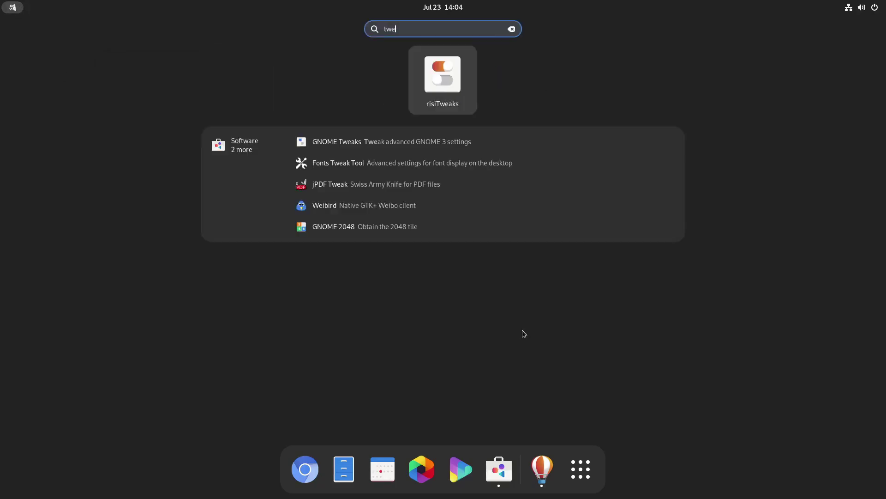
click(447, 79)
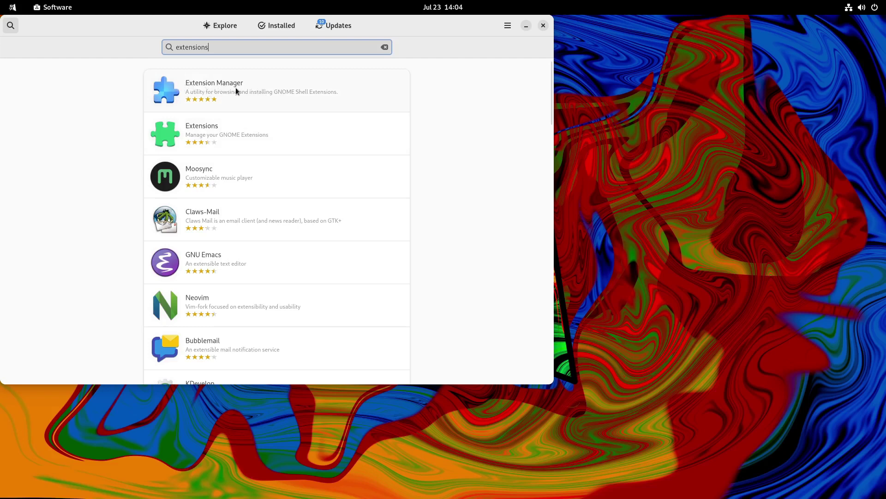
- Install Extension Manager from the "extensions" search results
click(193, 90)
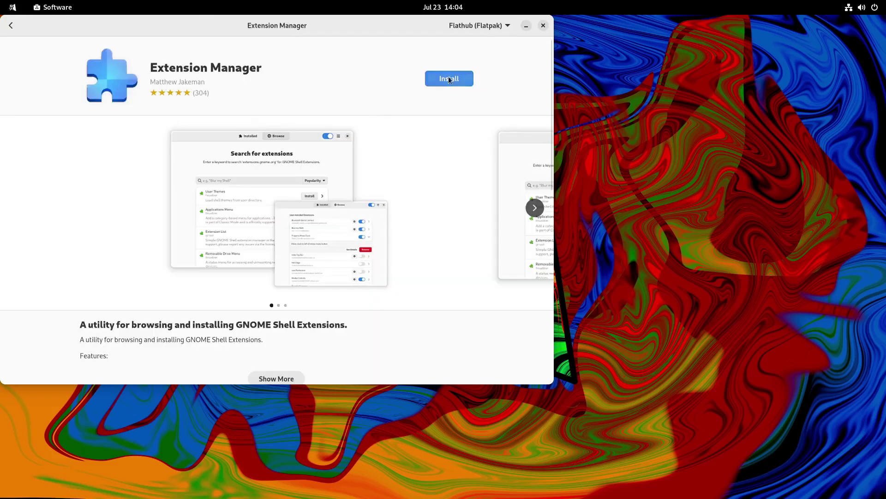
click(449, 78)
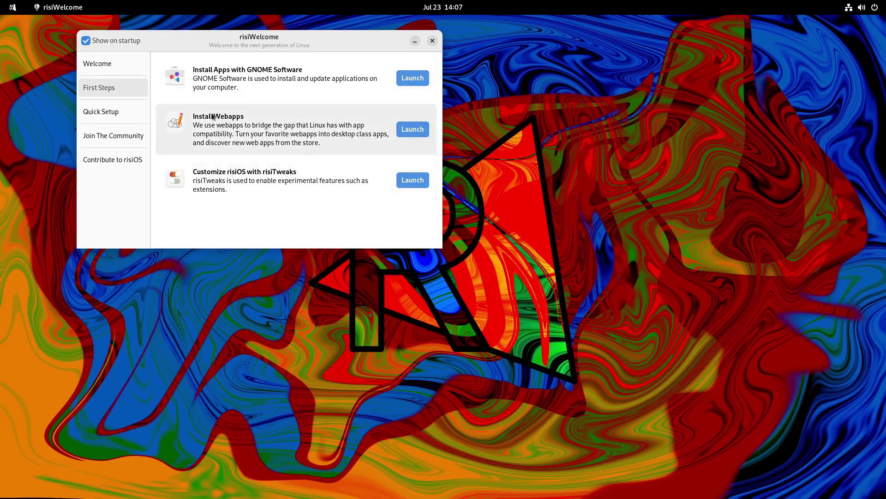
- Examine the Audio Consumption script in risiWelcome's Quick Setup, including its music player choices, and cancel it
click(103, 109)
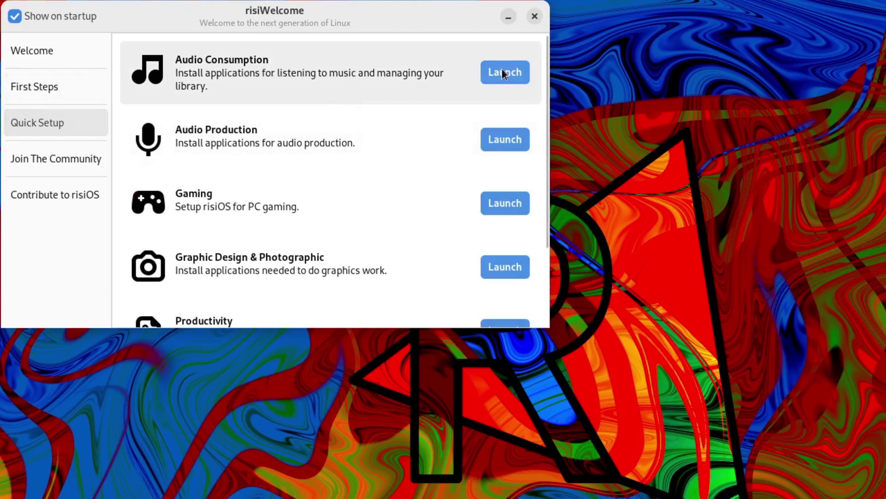
click(502, 72)
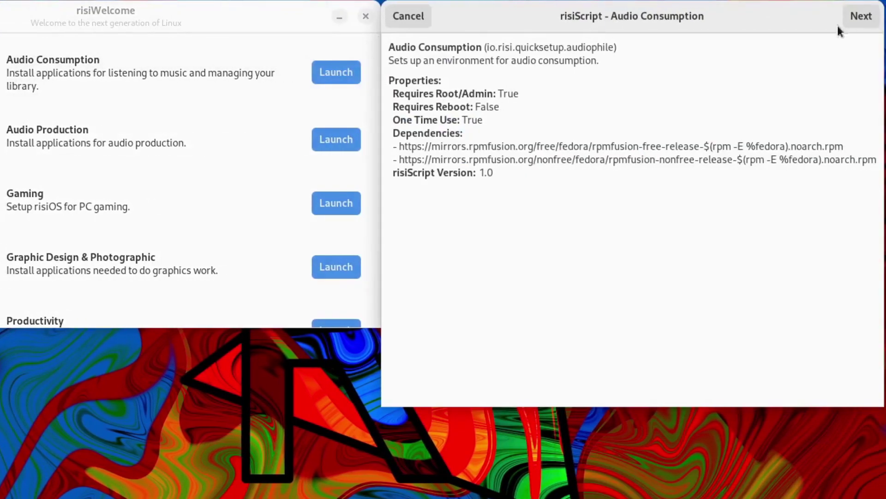
click(852, 18)
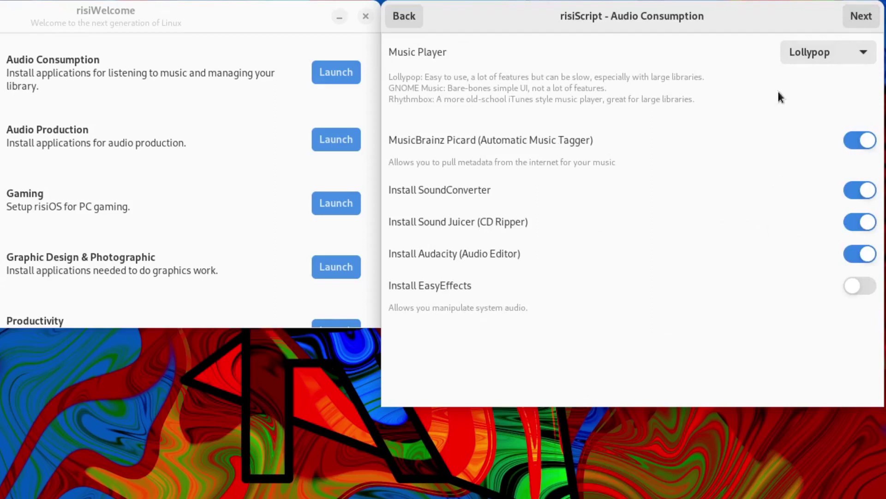
click(860, 56)
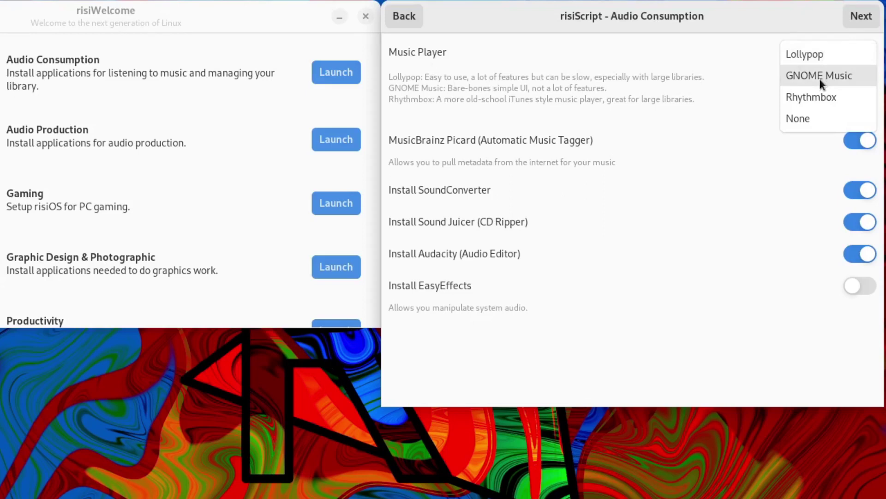
click(717, 45)
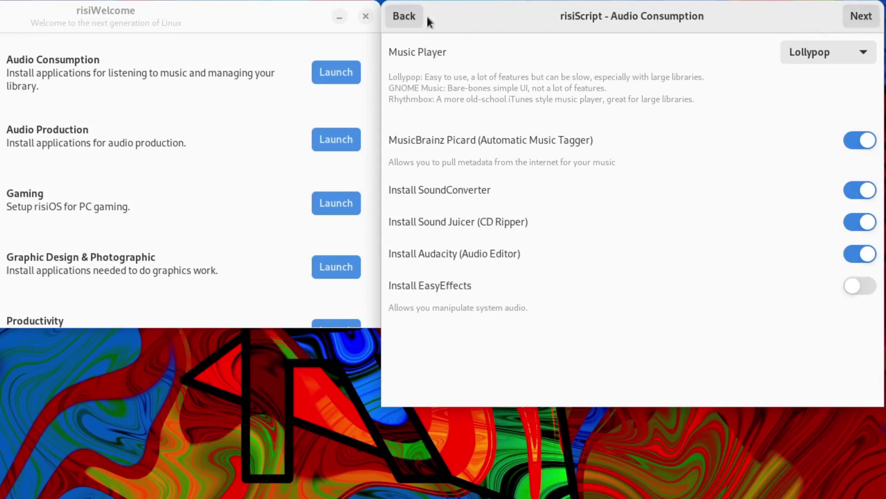
click(414, 16)
click(389, 20)
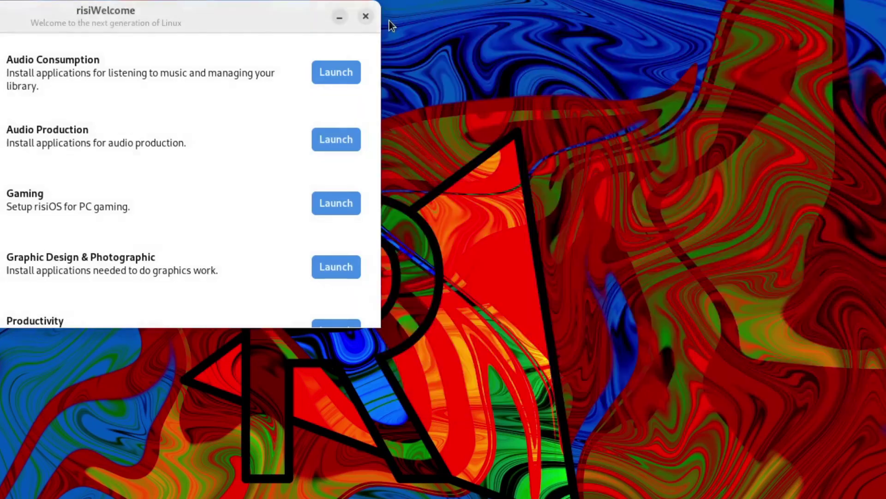
- Look through the Audio Production setup's options for DAWs, composition and tools, and cancel the script
click(336, 138)
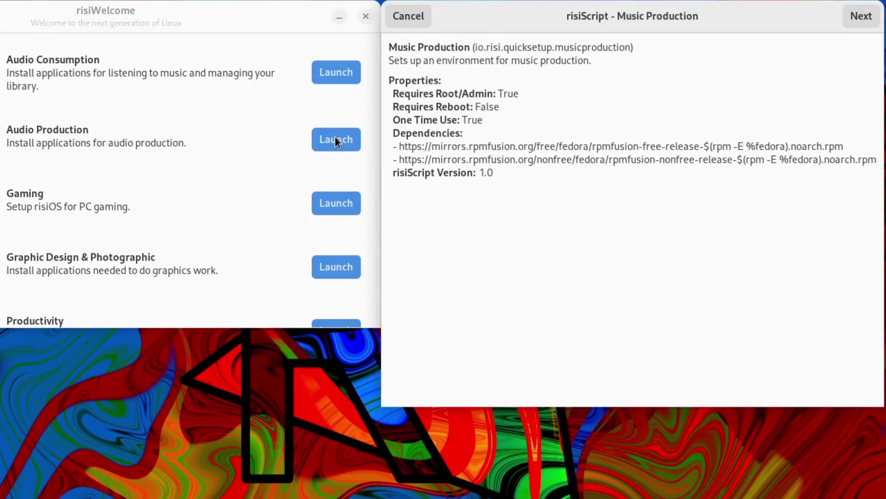
click(860, 16)
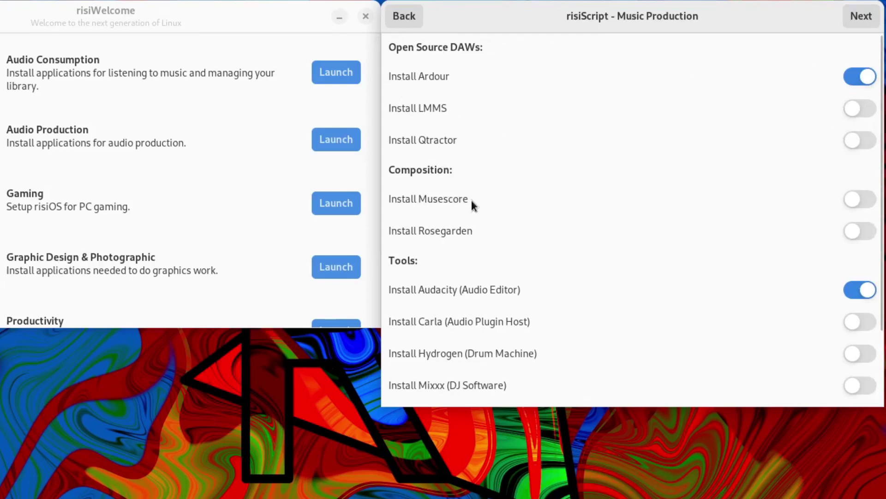
scroll(655, 232, down, 3)
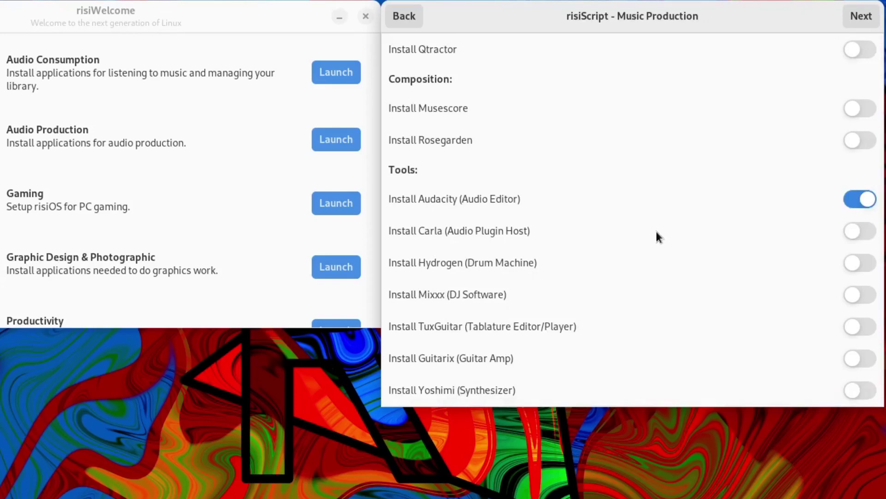
scroll(658, 236, up, 3)
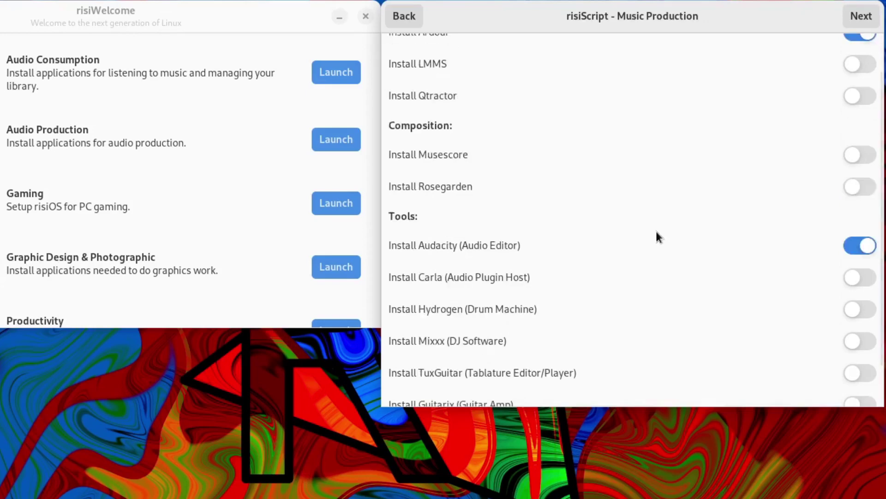
click(402, 15)
click(401, 15)
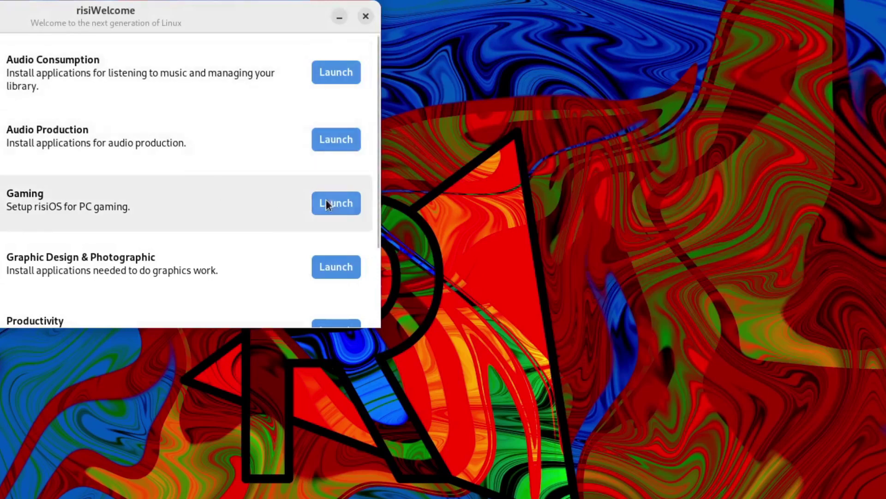
- Look through the Gaming setup's options for game launchers, tools and emulators, and cancel the script
click(326, 200)
click(855, 17)
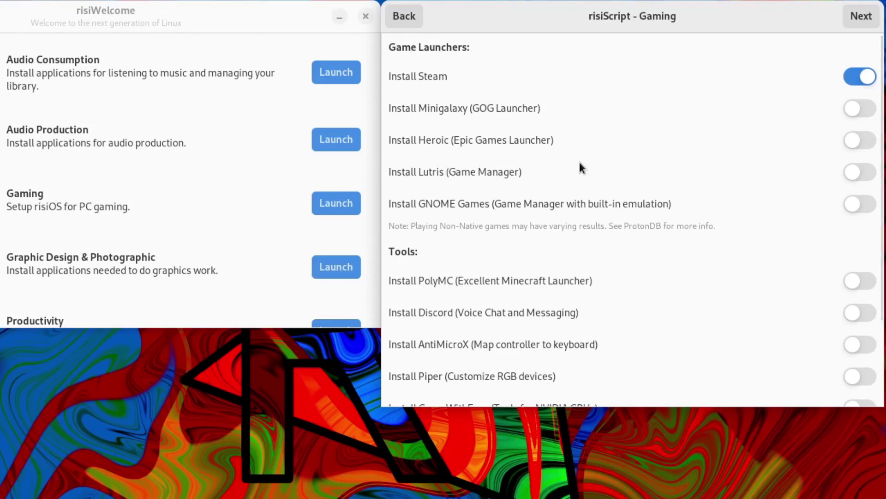
scroll(582, 165, down, 3)
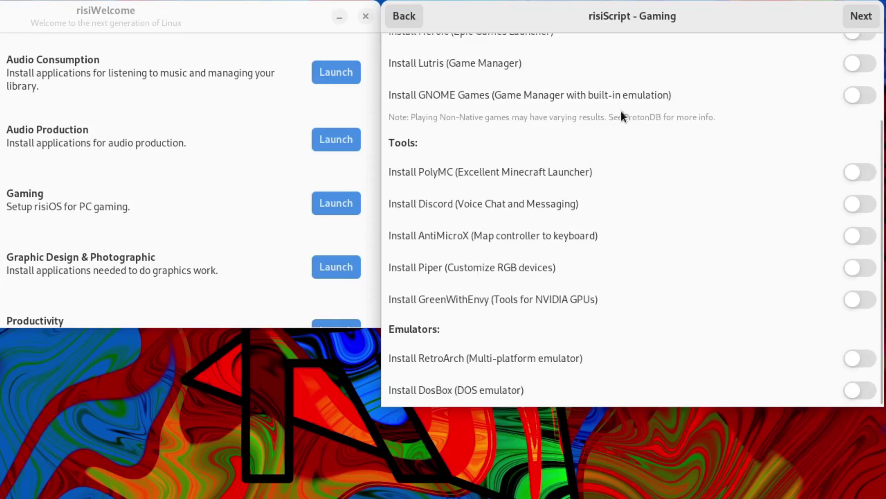
scroll(596, 244, up, 3)
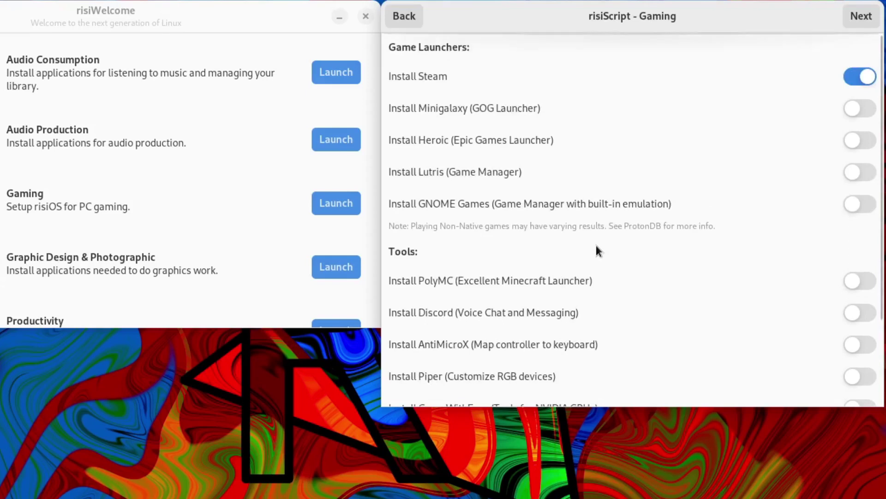
click(408, 15)
click(409, 16)
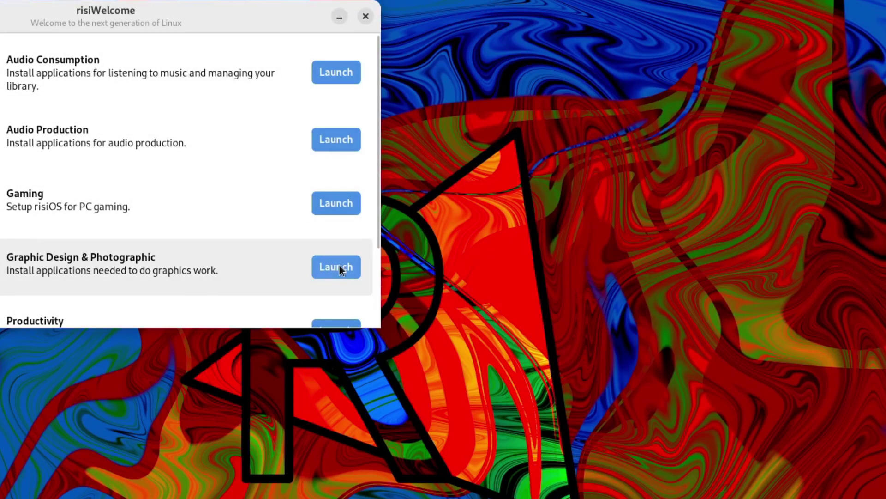
- Examine the applications offered by the Graphic Design & Photographic setup, and cancel the script
click(340, 267)
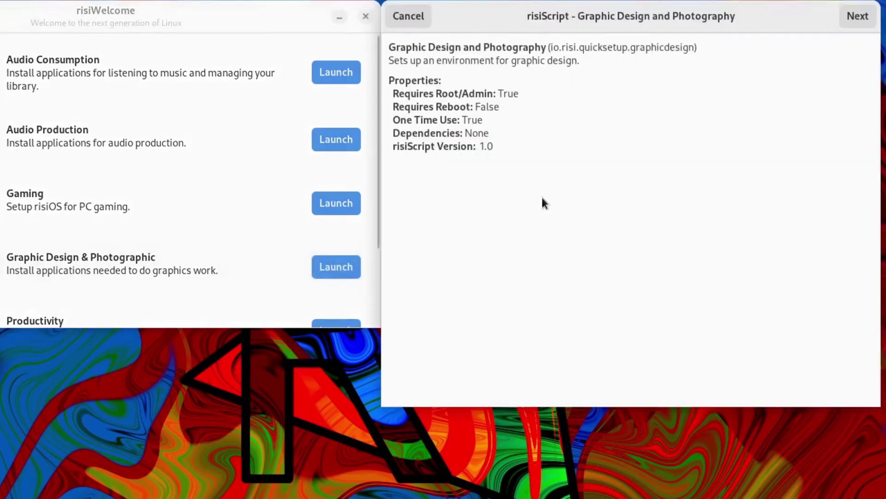
click(854, 23)
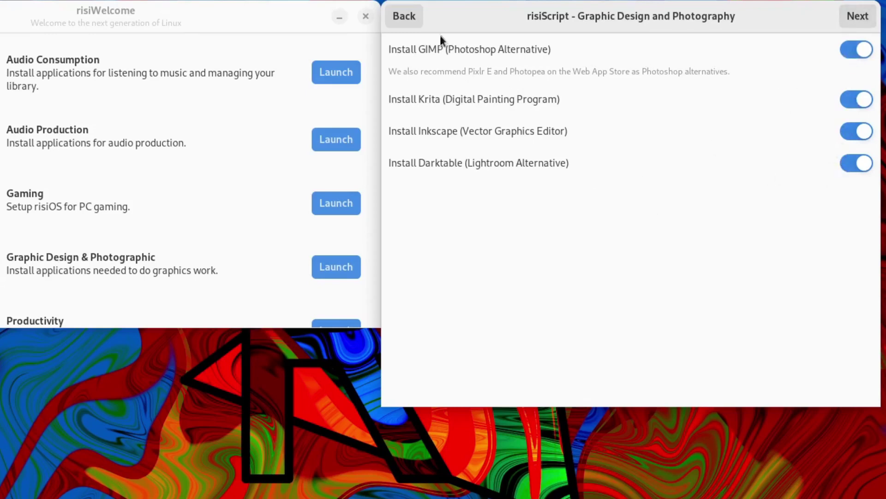
click(398, 18)
click(403, 16)
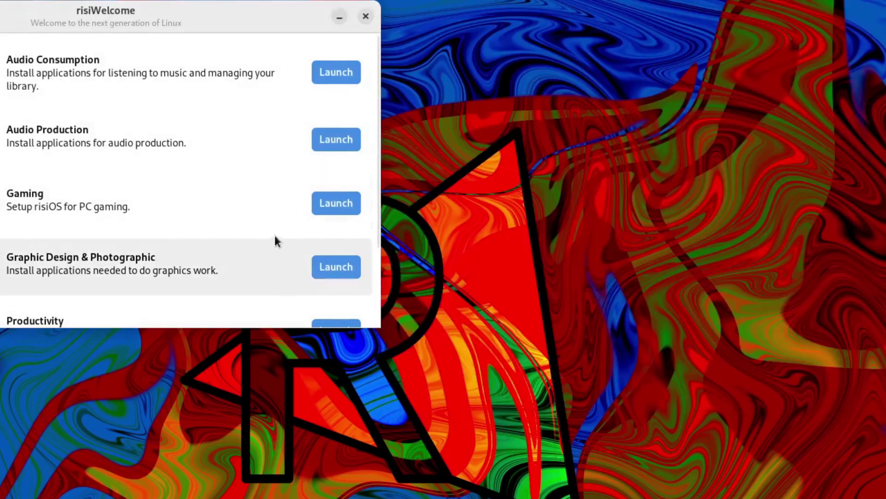
- Examine the Productivity setup's office suite, email client and video conferencing choices, and cancel the script
scroll(275, 234, down, 3)
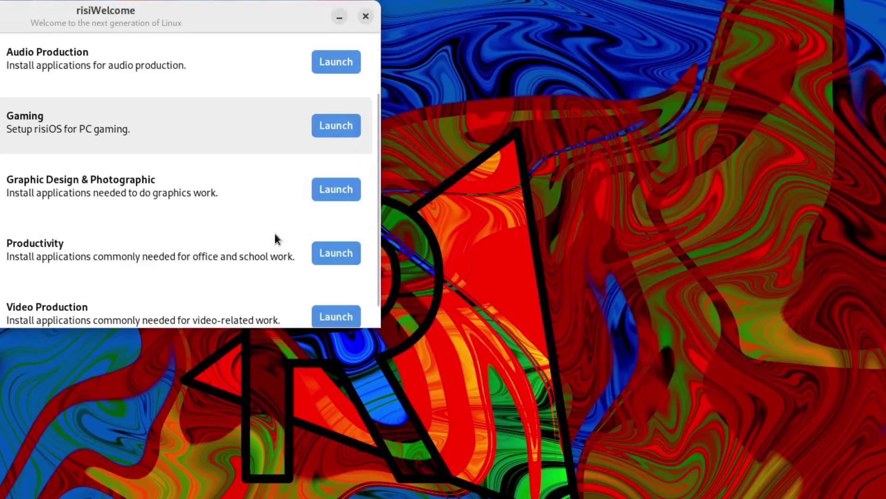
click(336, 253)
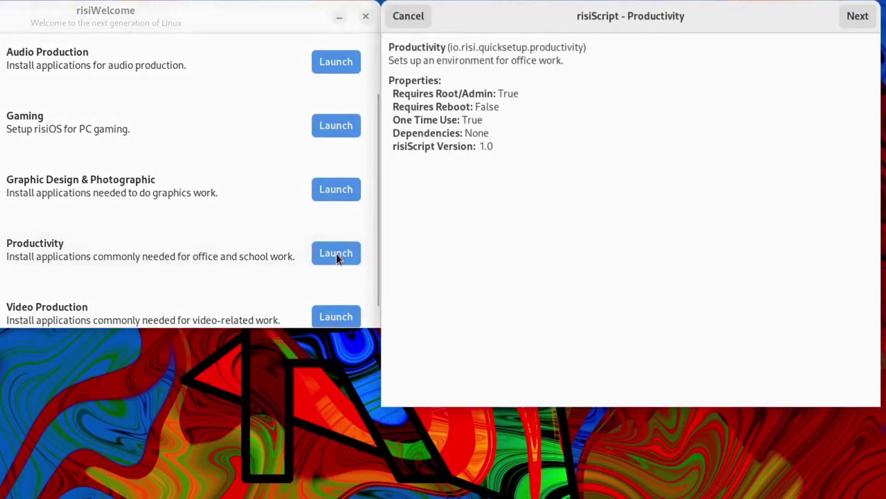
click(867, 16)
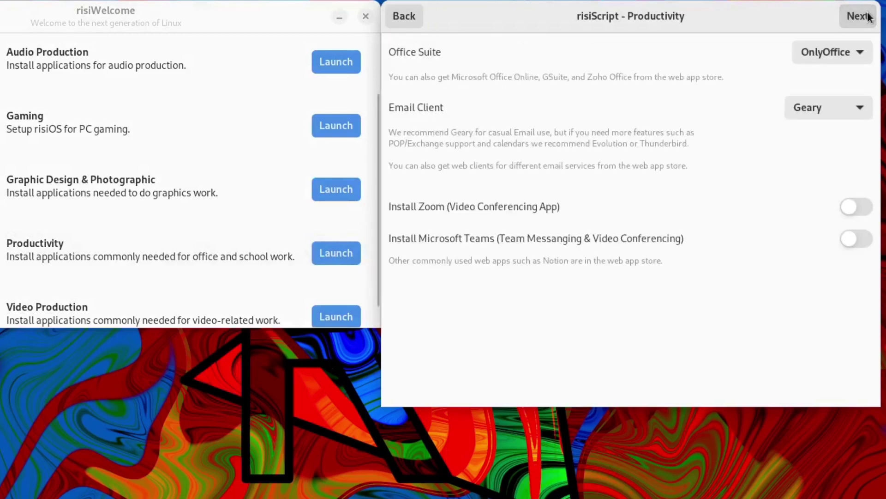
click(846, 53)
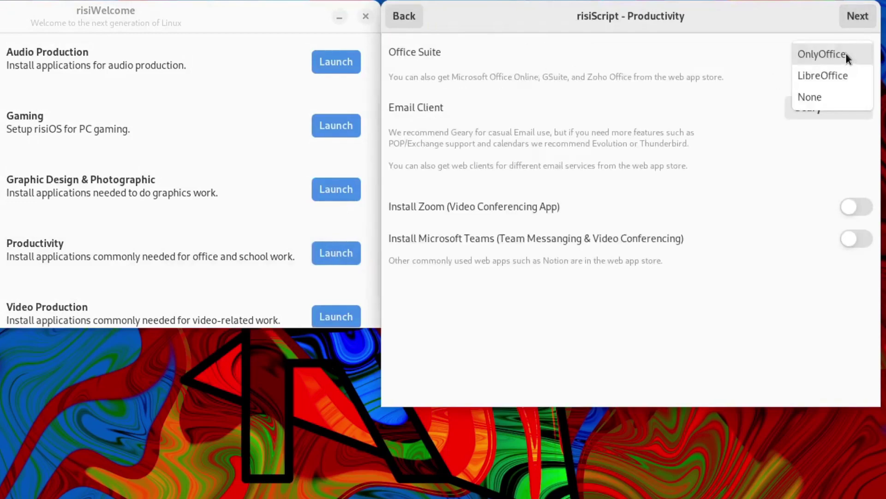
click(723, 57)
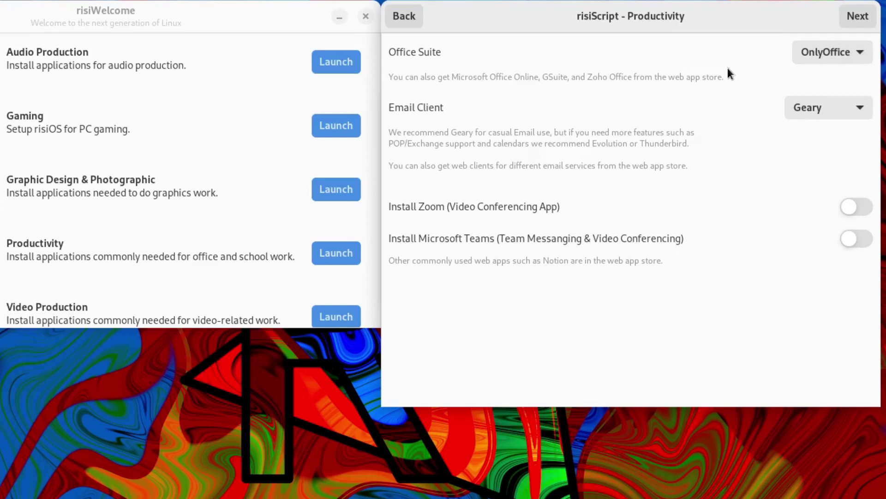
click(840, 107)
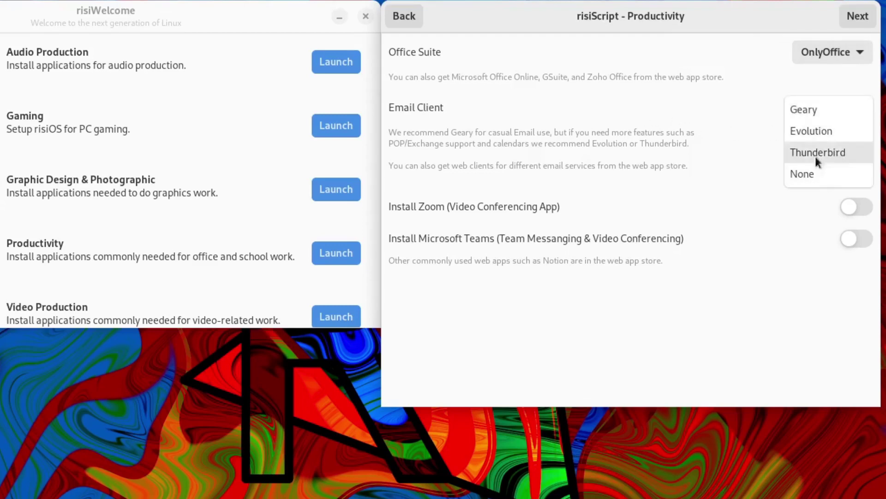
click(721, 208)
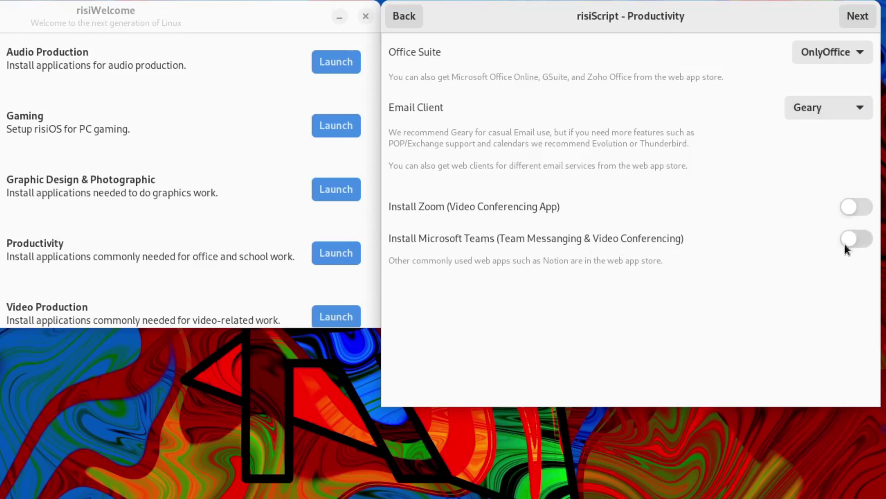
click(408, 15)
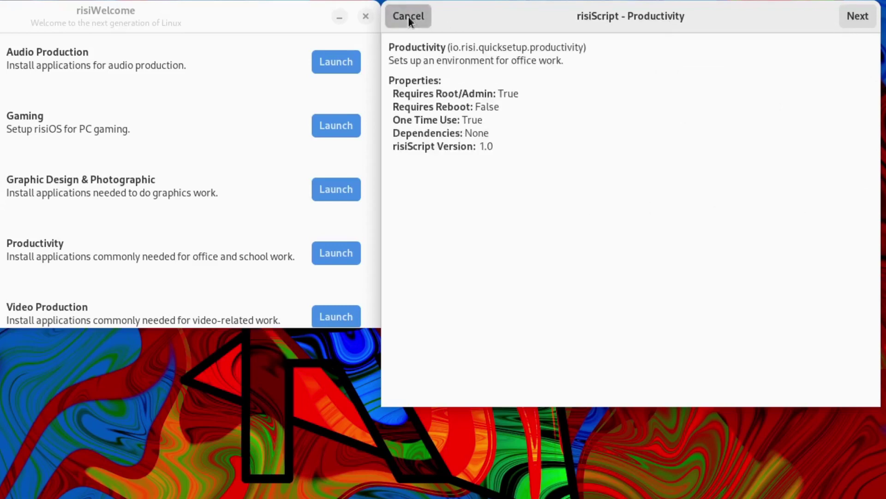
click(408, 15)
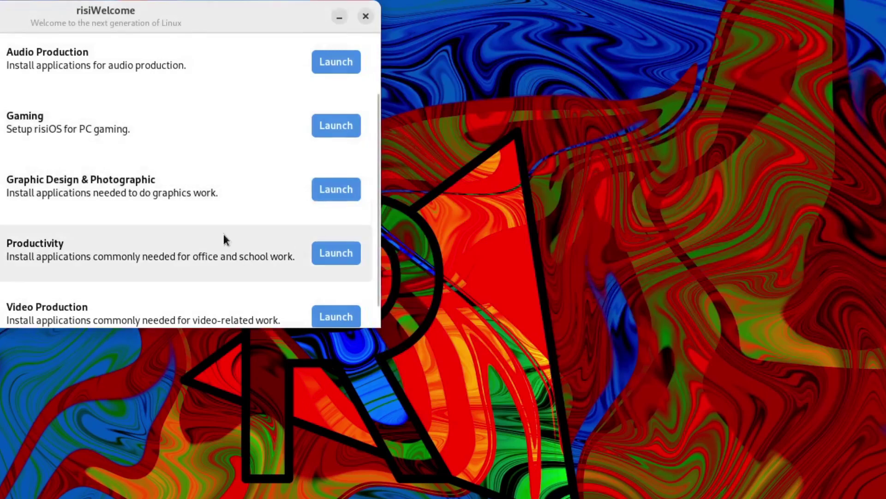
- Examine the Video Production setup and its video editor choices, and look over the Quick Setup categories again
scroll(224, 238, down, 1)
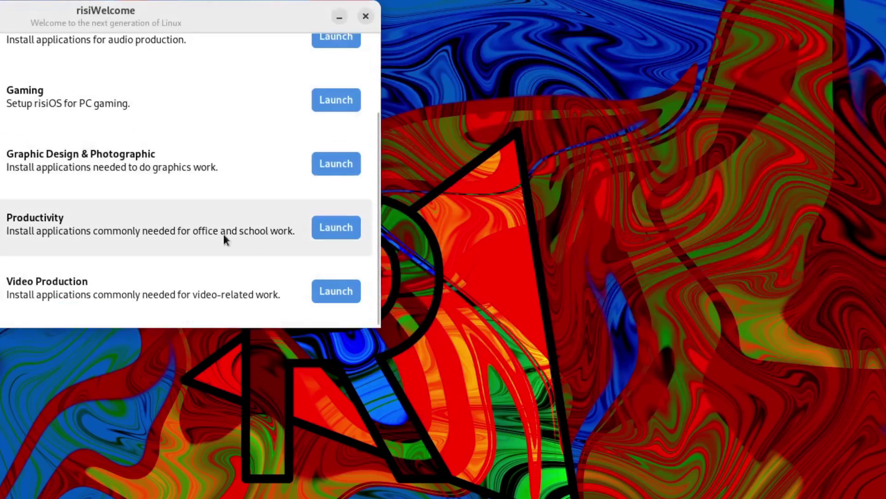
click(334, 290)
click(867, 19)
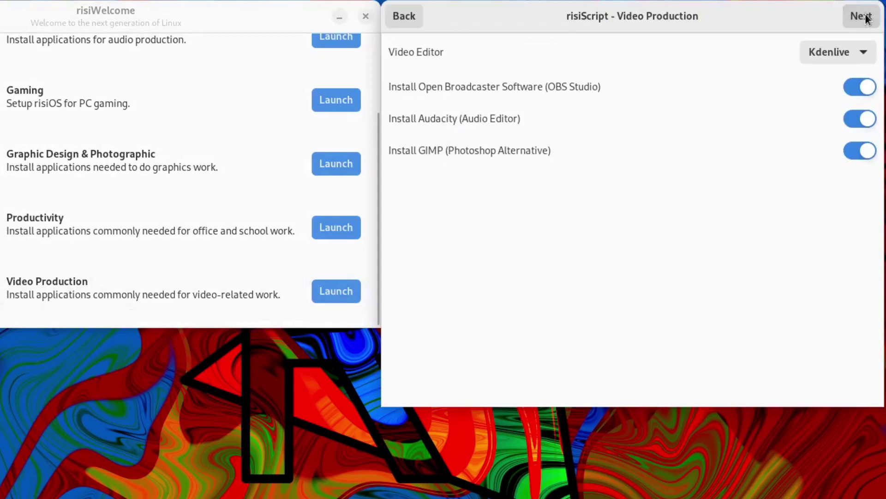
click(827, 53)
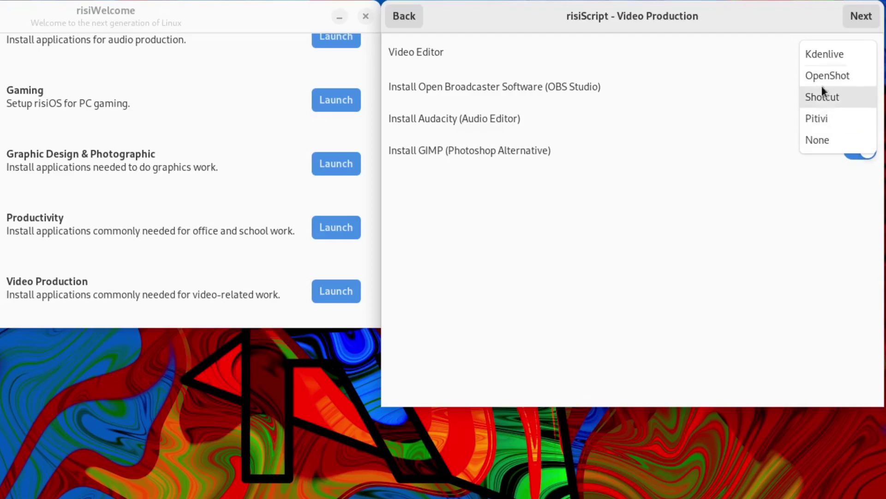
click(762, 51)
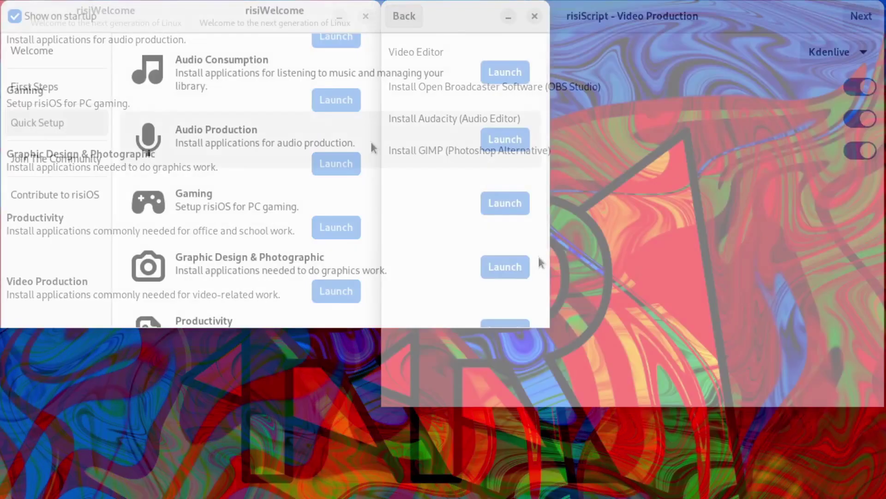
scroll(373, 148, down, 4)
scroll(374, 147, up, 3)
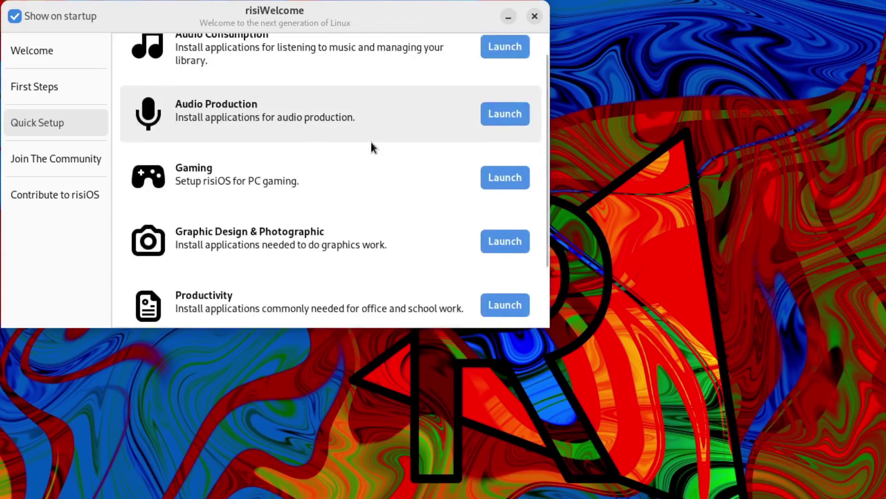
scroll(371, 144, up, 1)
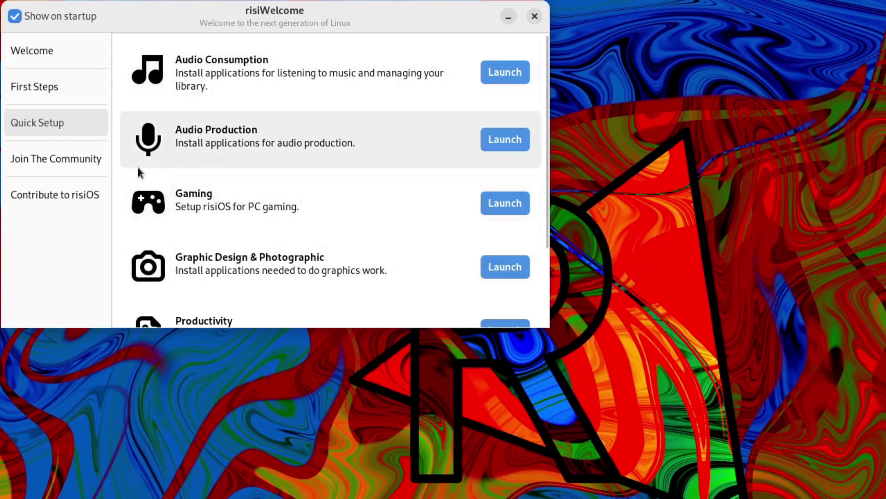
- Look over risiWelcome's Join The Community links and Contribute to risiOS options
click(52, 159)
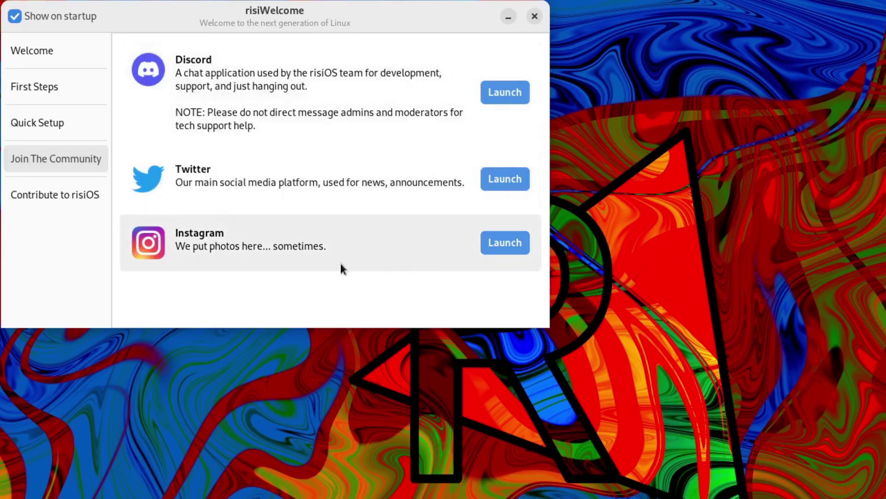
click(63, 197)
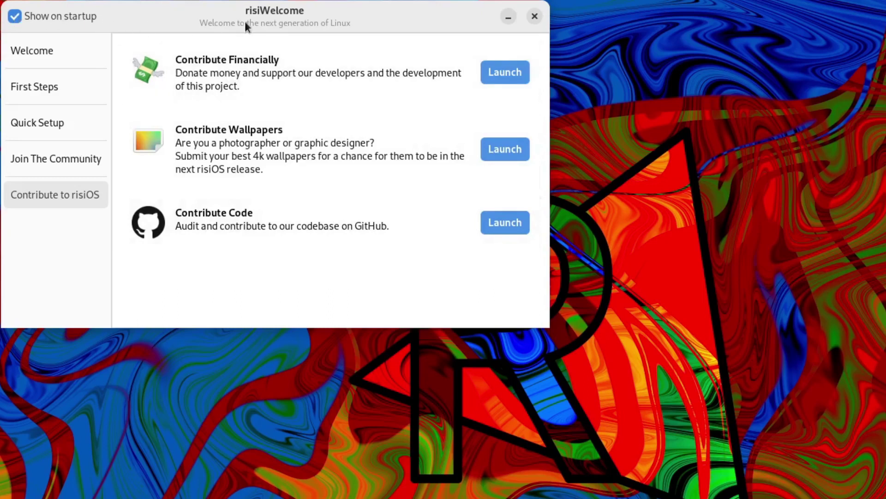
- Reopen risiWelcome, review its First Steps options, and close it
click(11, 7)
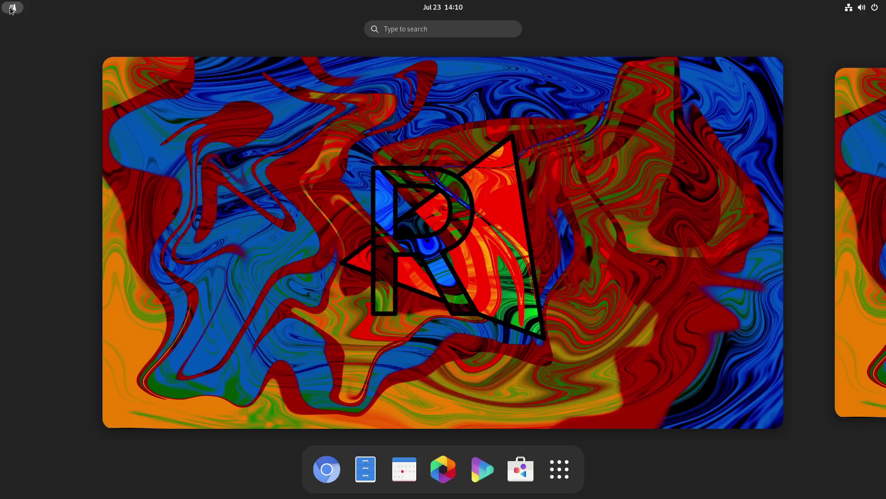
text(welcom)
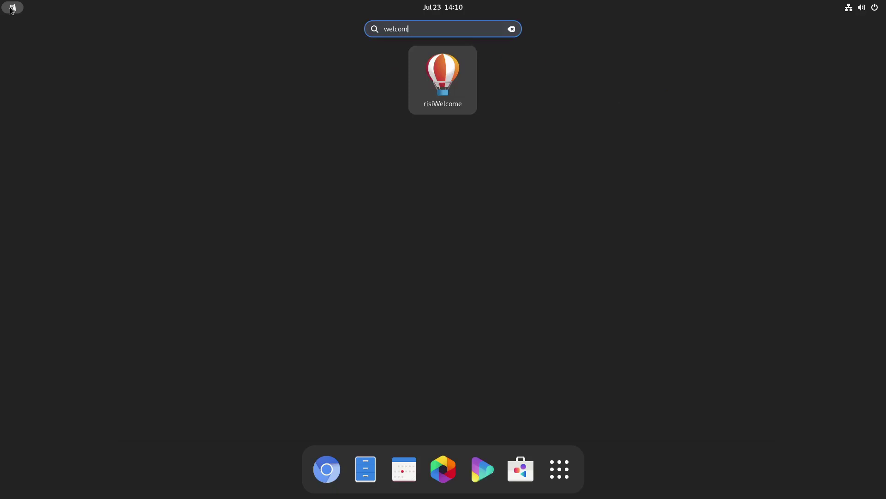
text(e)
click(435, 69)
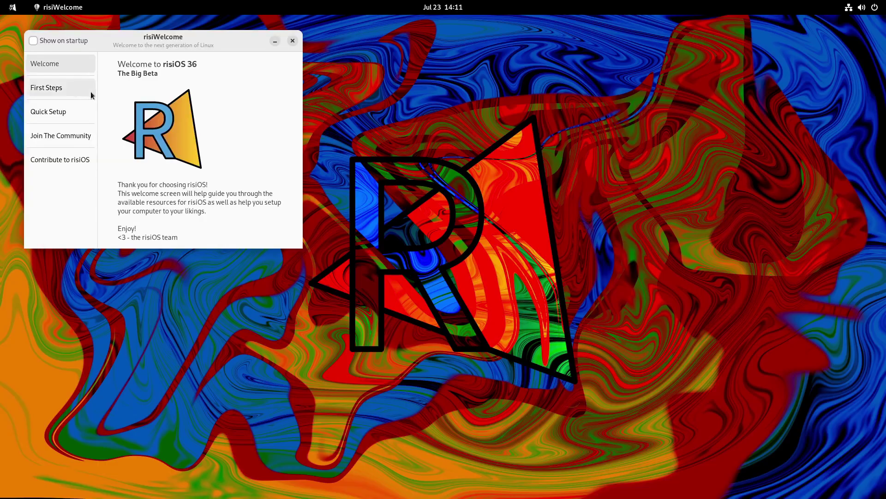
click(54, 88)
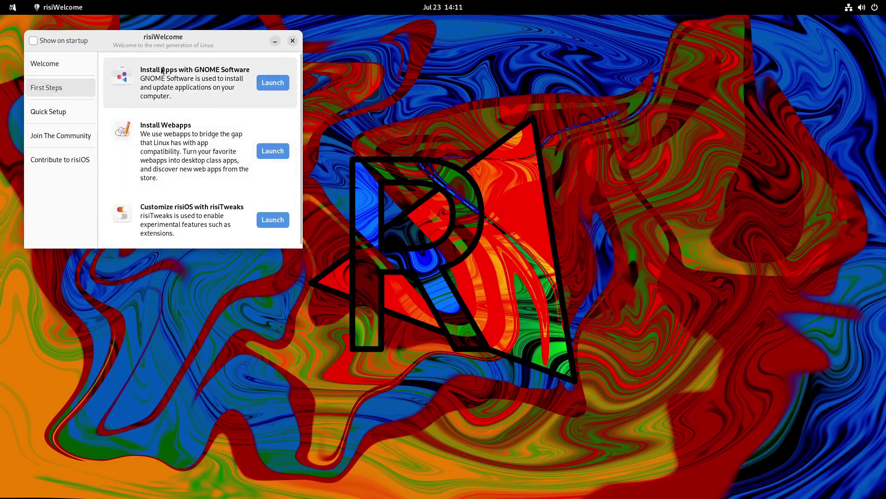
click(293, 41)
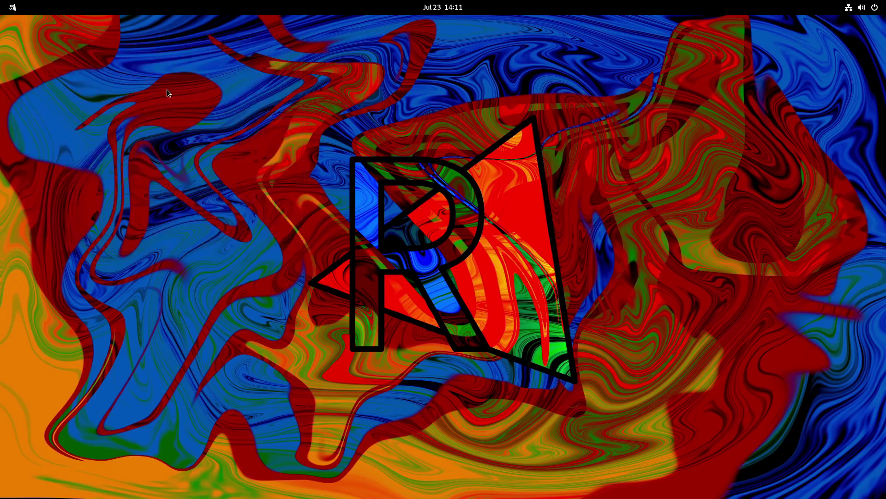
- Open the Software application and load the available updates
key(super)
text(so)
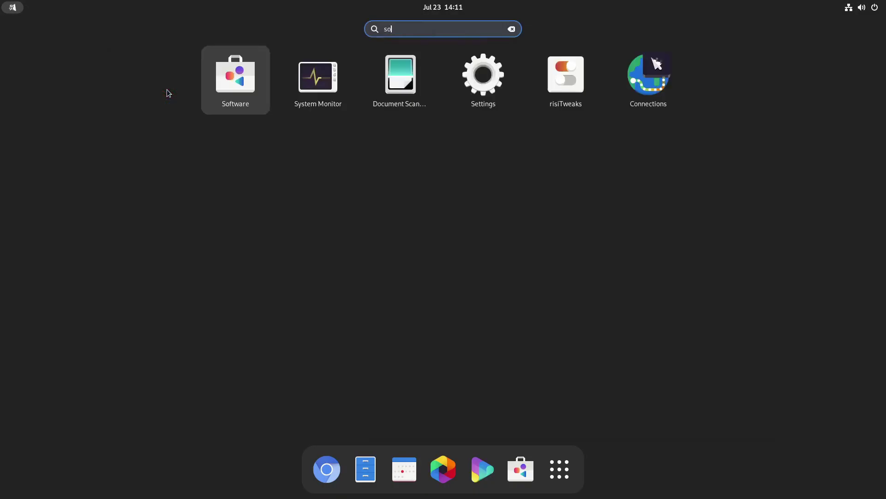
text(ft)
key(Return)
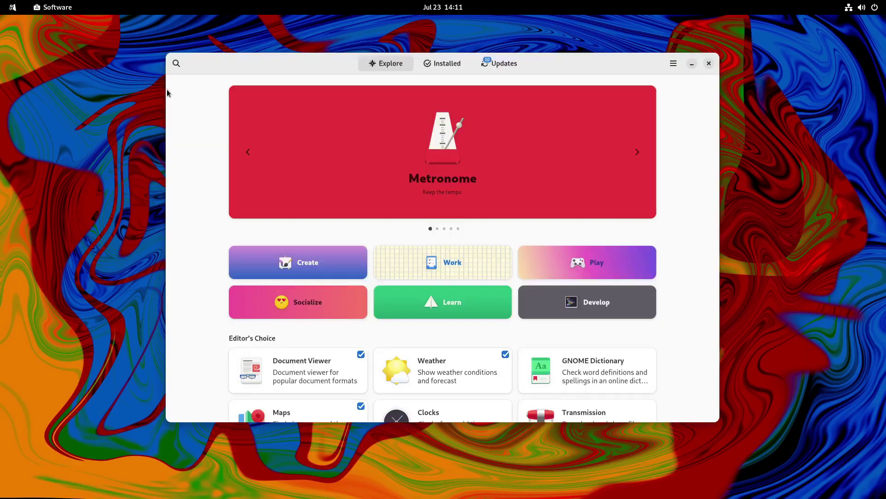
click(503, 64)
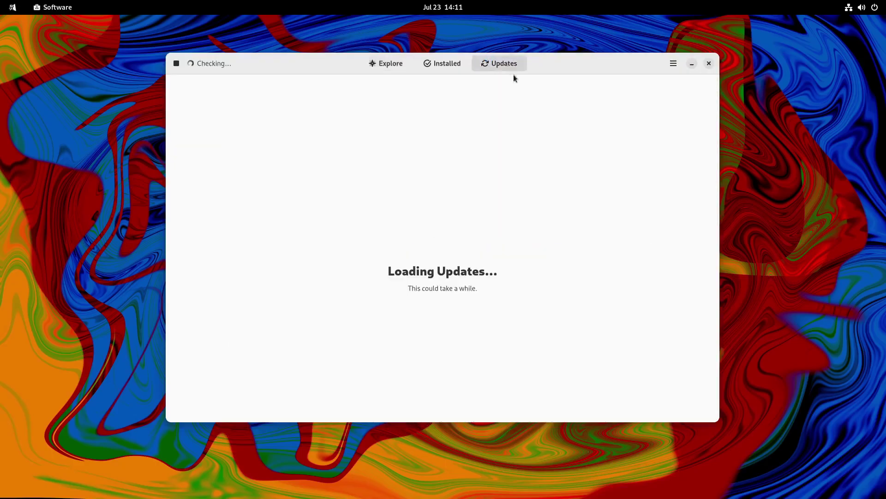
click(530, 94)
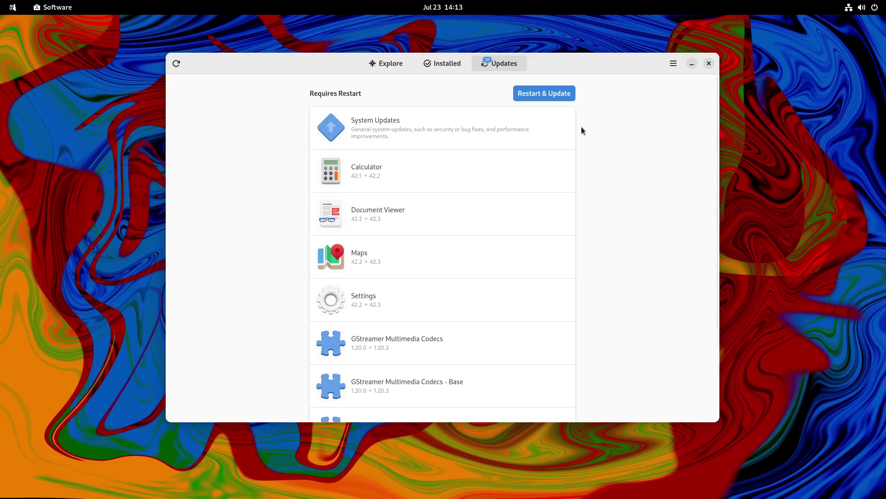
- Restart the system to install the pending updates, and log back in to the desktop
click(536, 95)
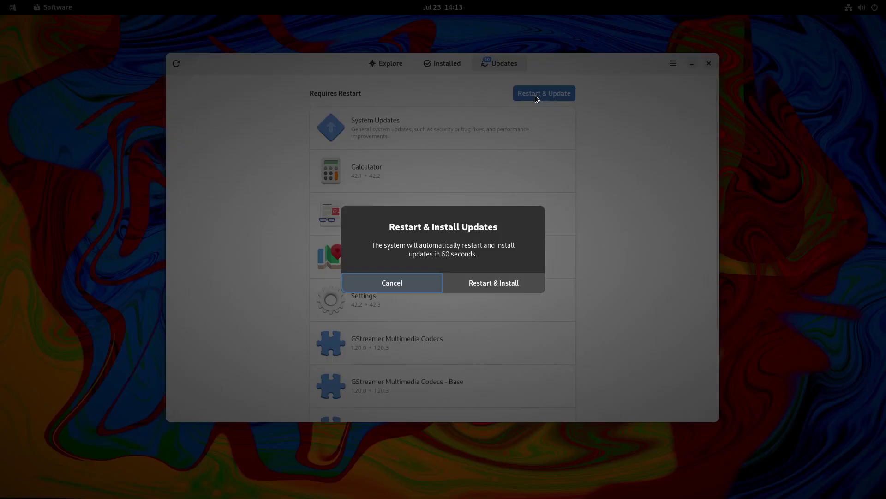
click(499, 283)
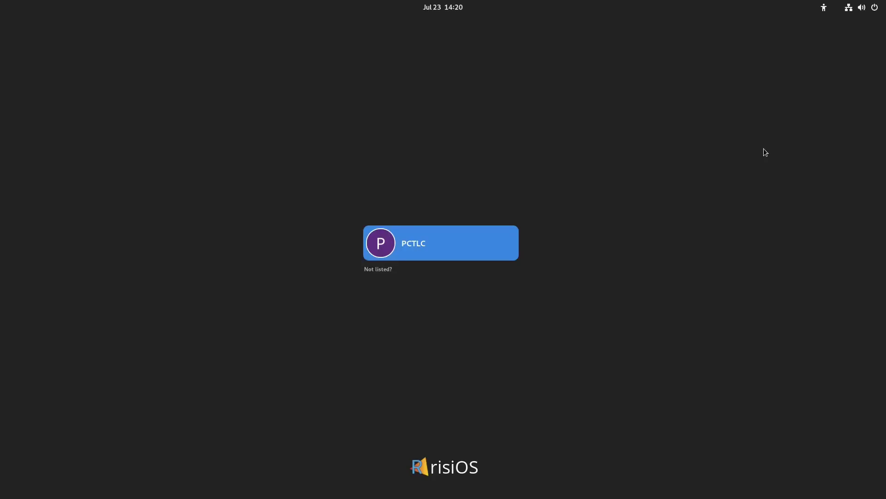
key(Return)
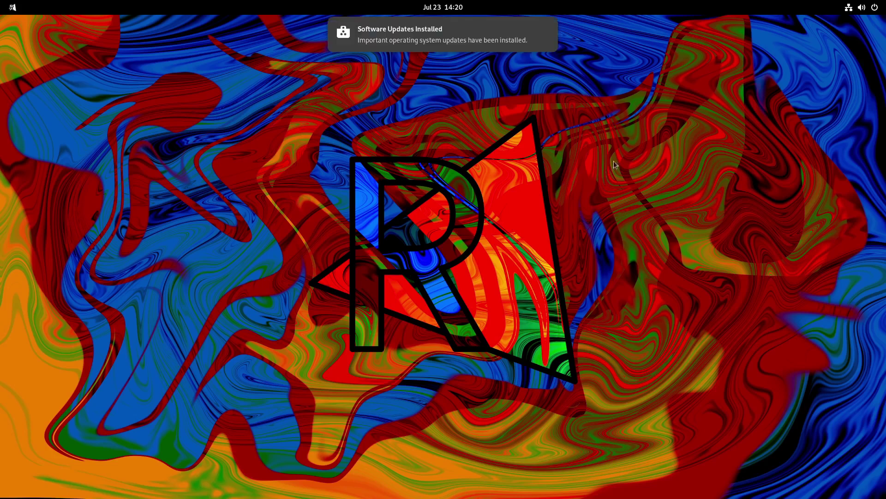
- Search Software for "extension", install Extension Manager from Flathub, and close Software
click(10, 4)
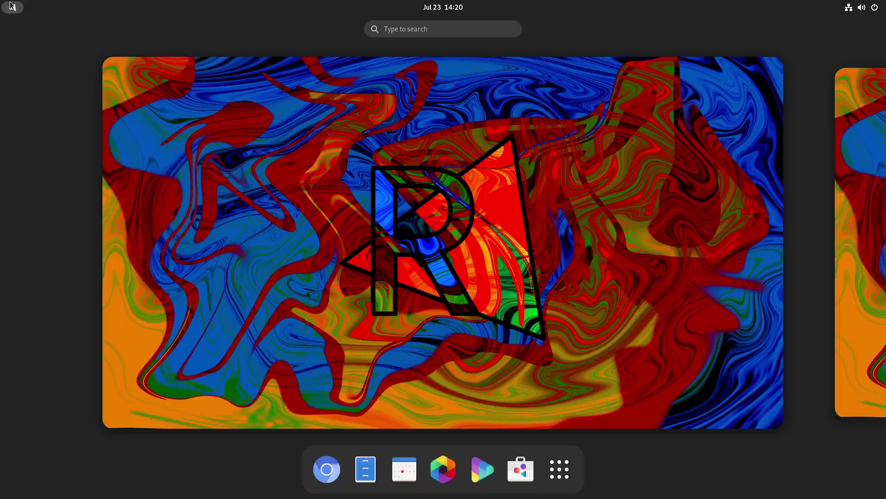
click(521, 469)
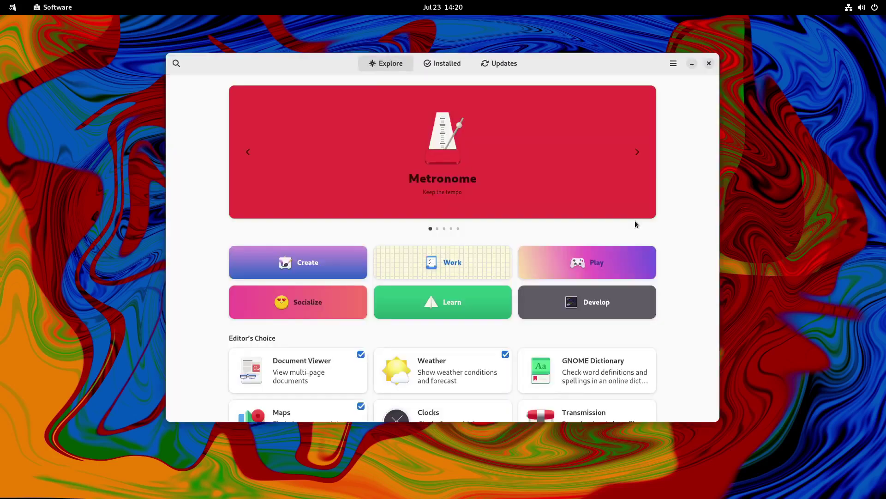
key(ctrl+f)
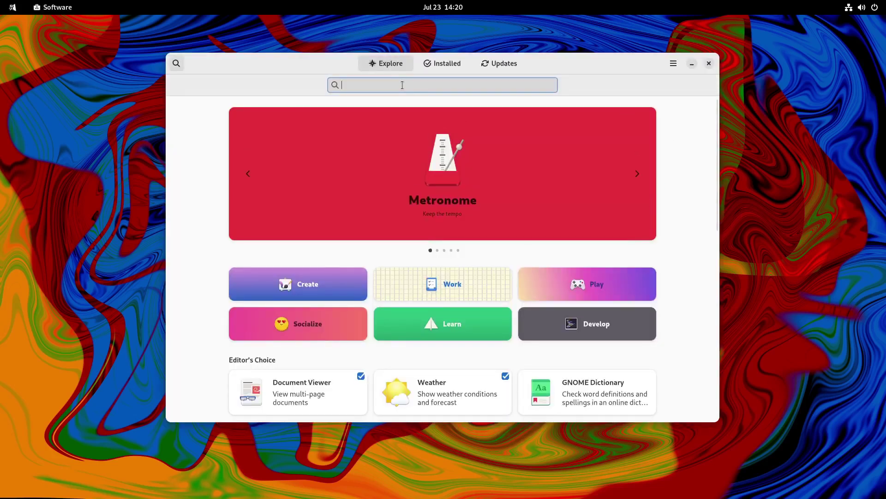
text(exten)
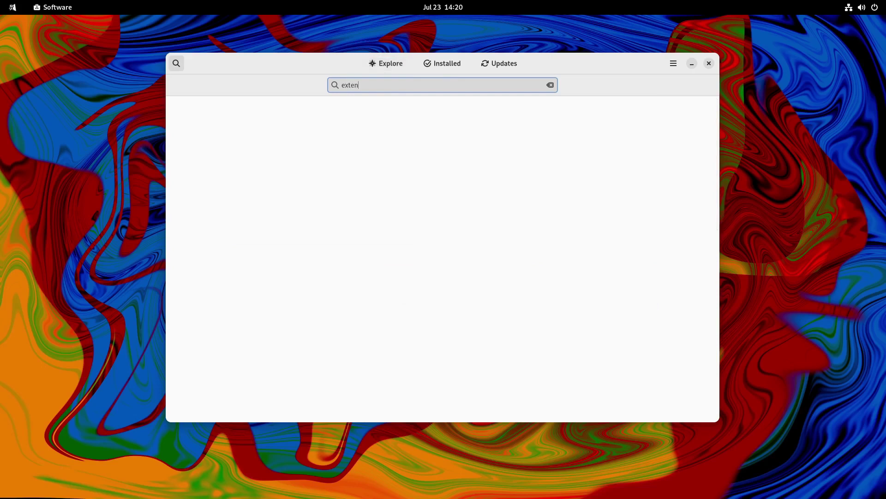
text(sion)
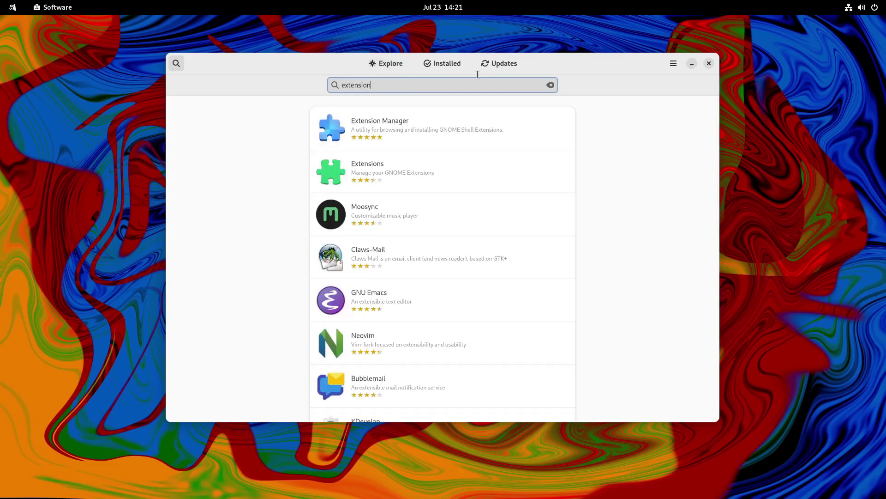
click(384, 132)
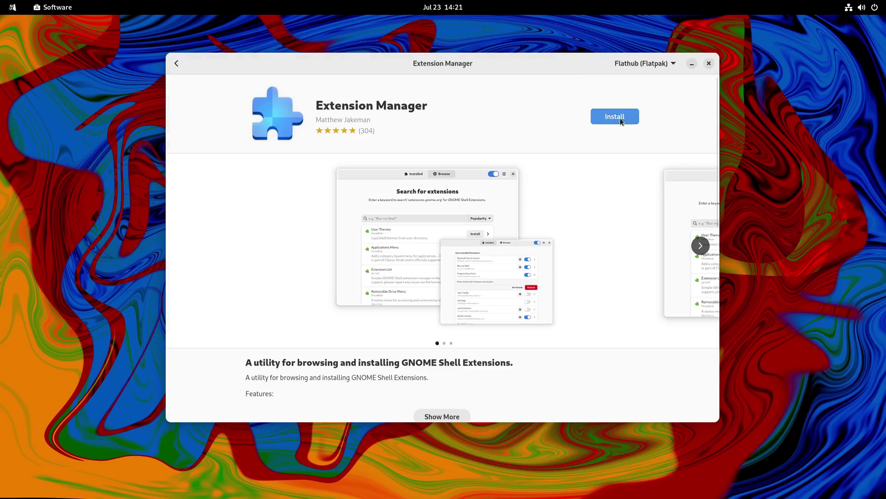
click(620, 118)
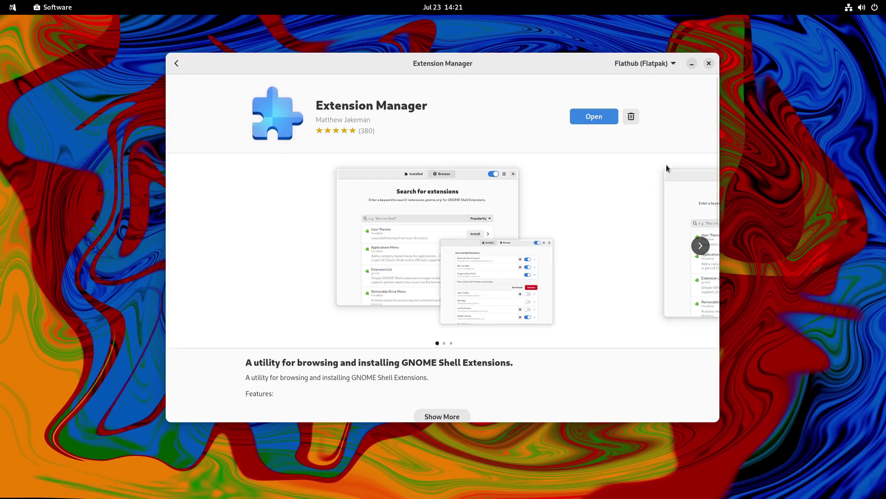
click(709, 63)
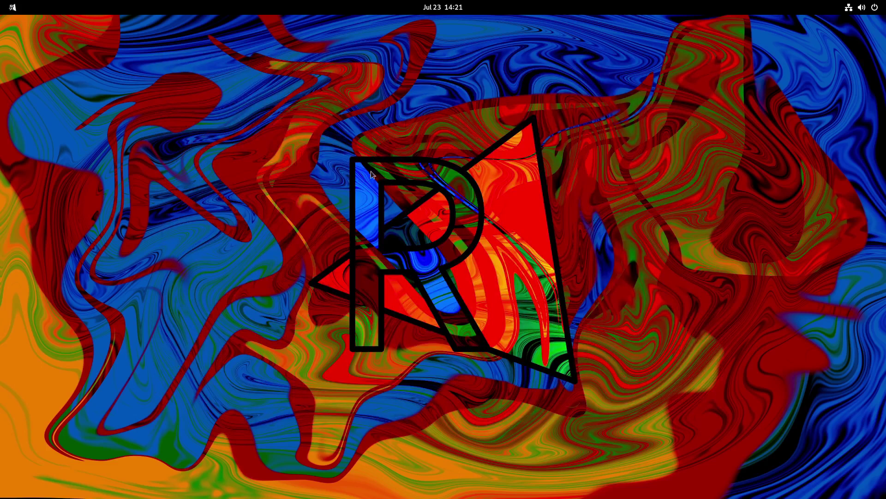
key(super)
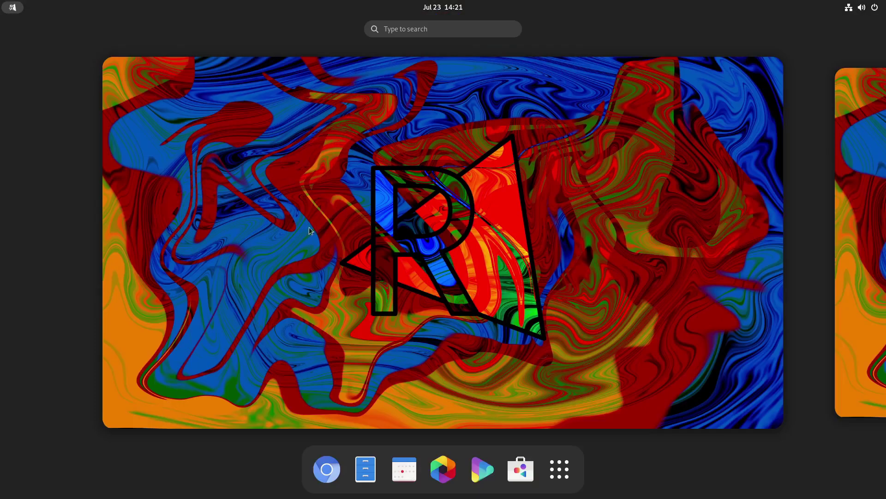
text(welc)
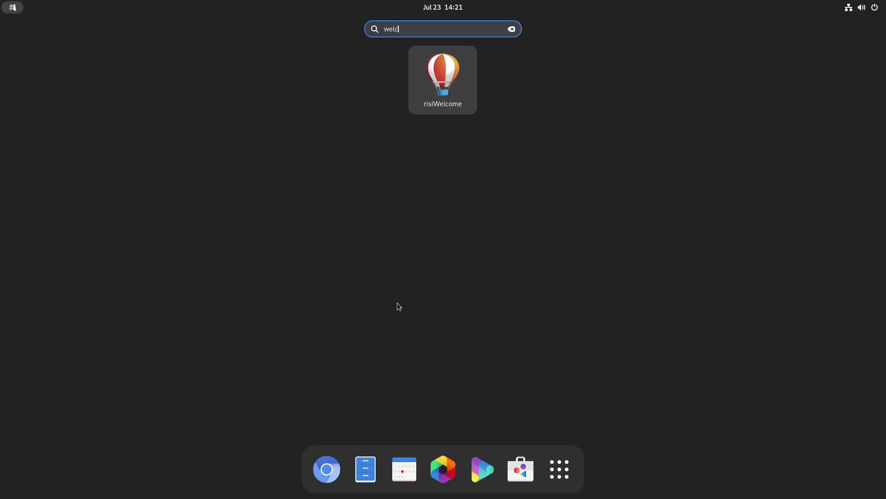
key(Return)
click(293, 38)
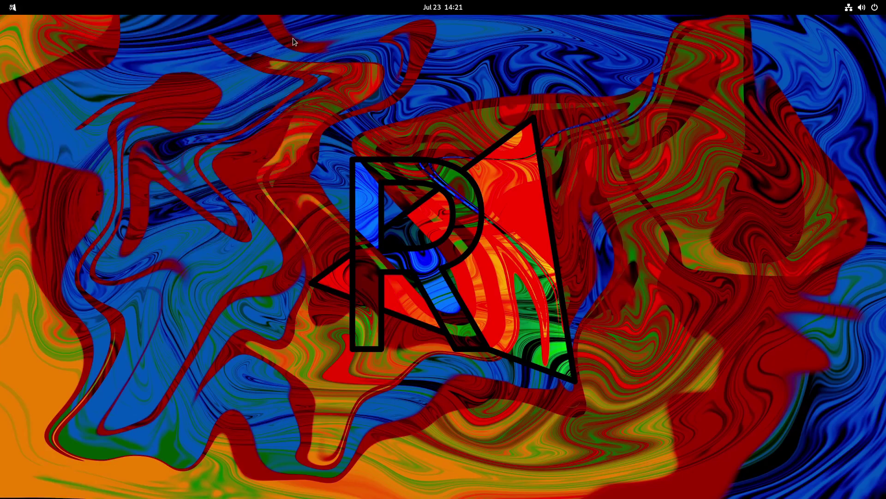
- Open risiTweaks, move its window aside, and look through the default extensions
key(super)
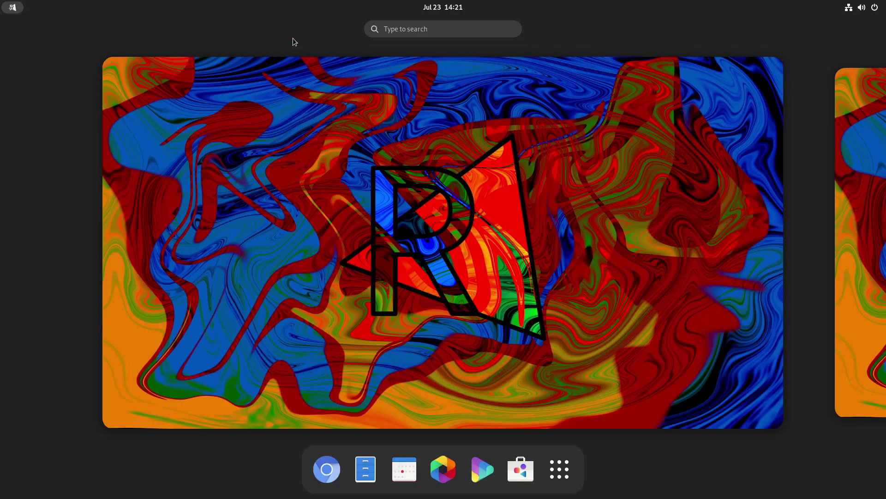
text(twe)
key(Return)
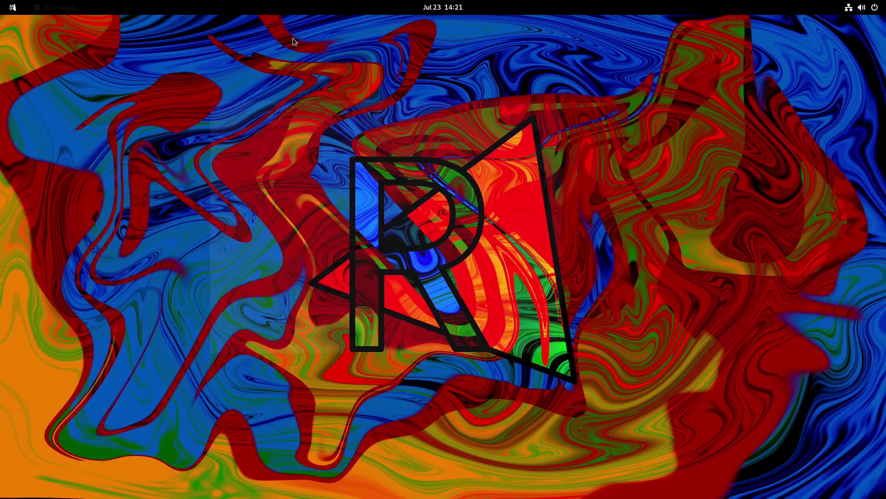
drag(758, 108, 817, 111)
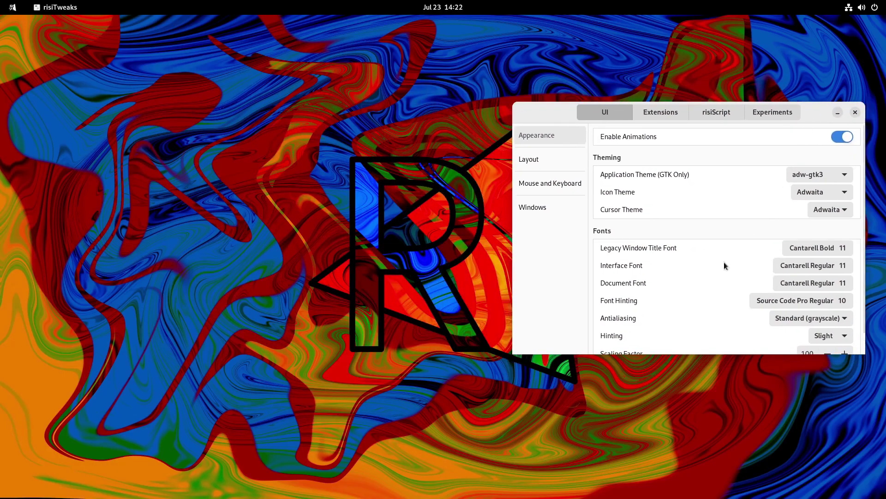
click(660, 112)
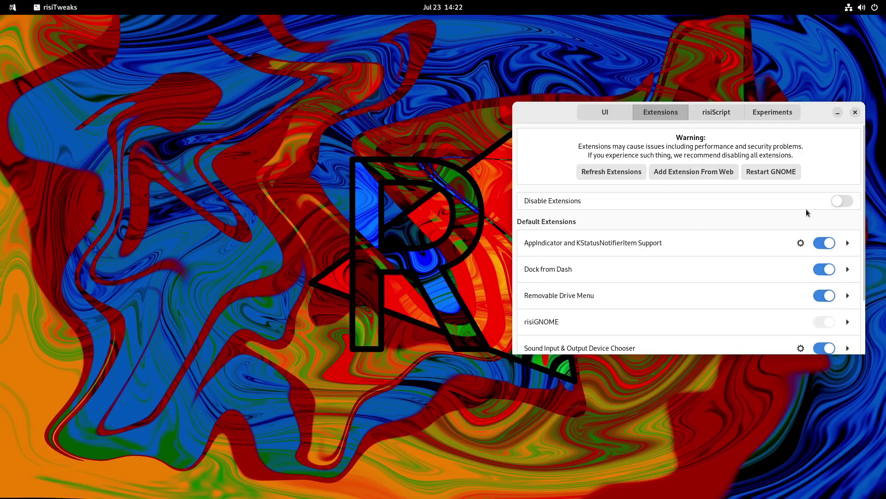
scroll(771, 235, down, 3)
scroll(771, 235, up, 3)
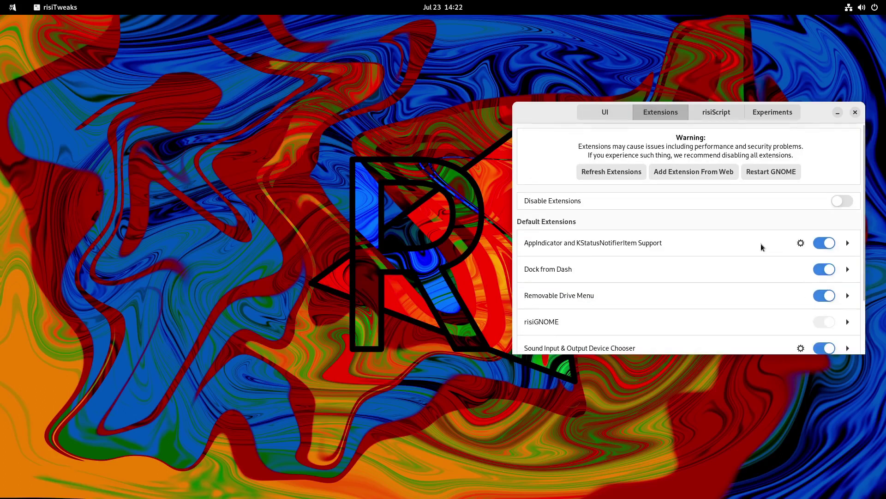
- Open Extension Manager alongside risiTweaks to show the installed system extensions
click(9, 6)
text(ext)
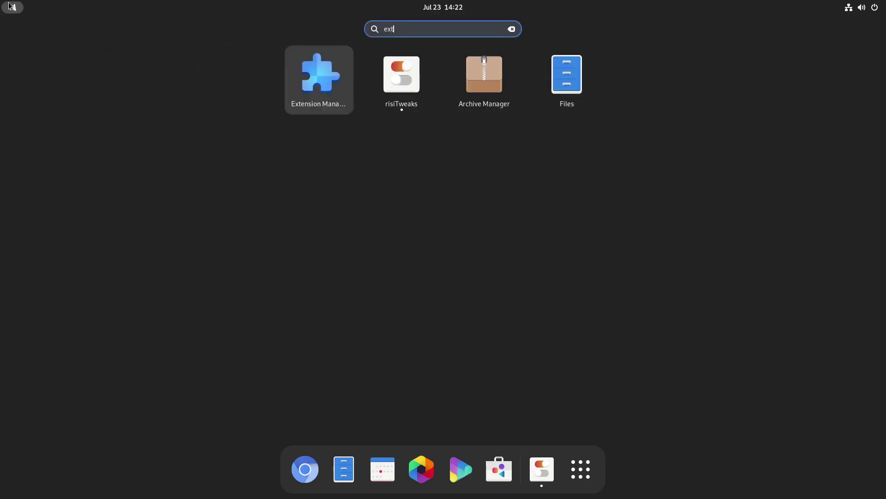
text(en)
click(10, 5)
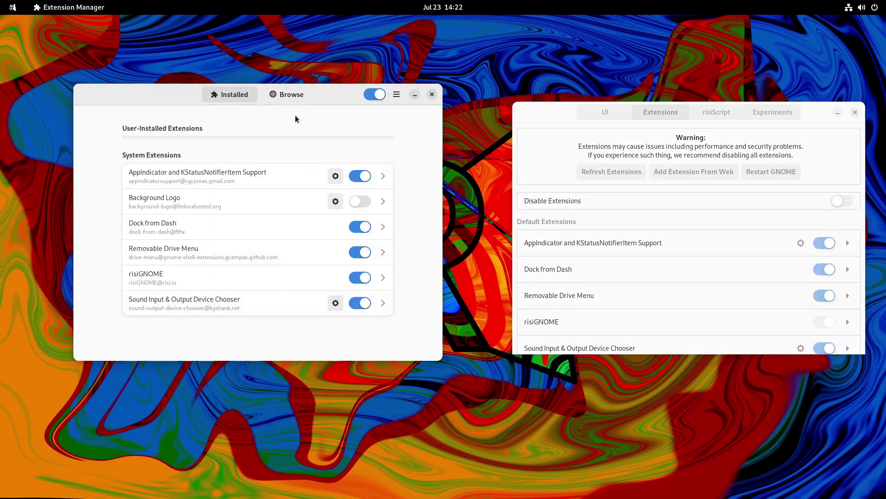
- Return to risiTweaks, review its extension list, and open the GNOME Shell Extensions website for adding extensions
click(812, 112)
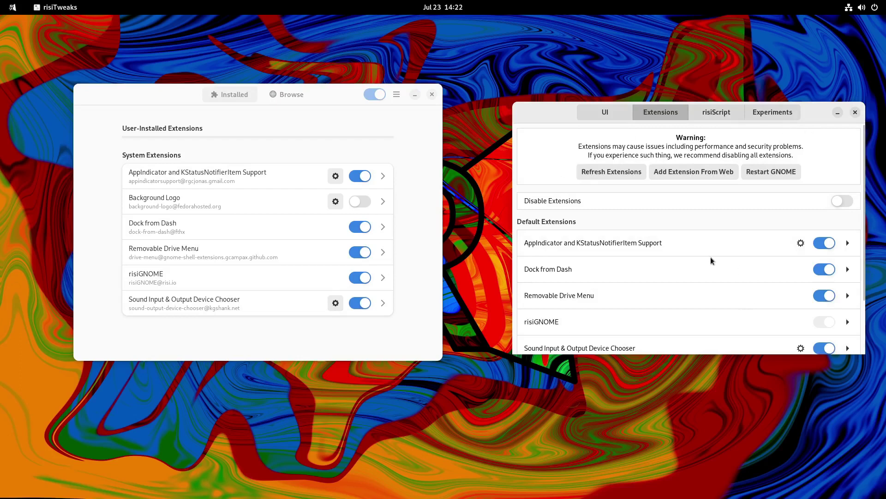
scroll(710, 257, down, 3)
scroll(710, 258, up, 2)
scroll(710, 256, up, 1)
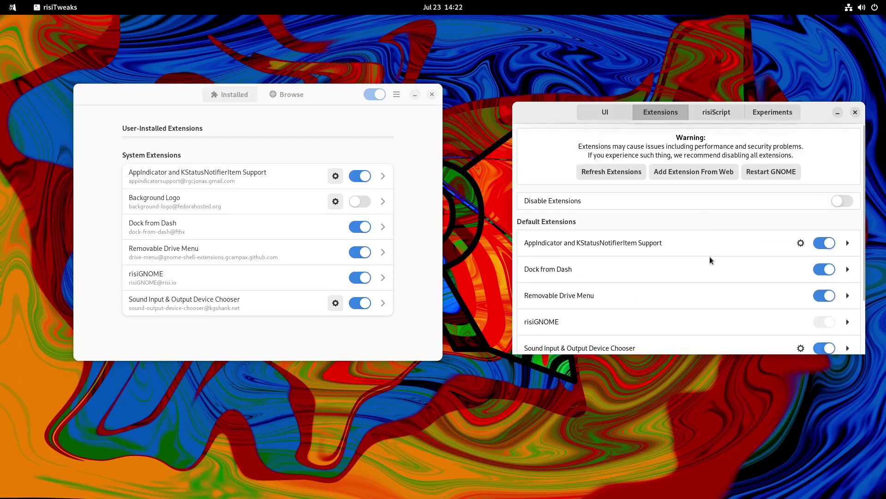
click(694, 174)
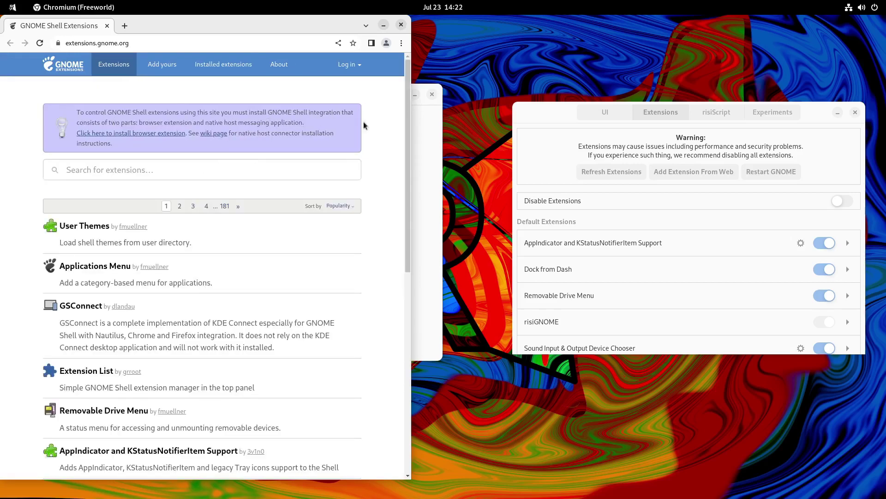
- Search Extension Manager for "dash to panel", install Dash to Panel, and switch it off among the installed extensions
click(401, 26)
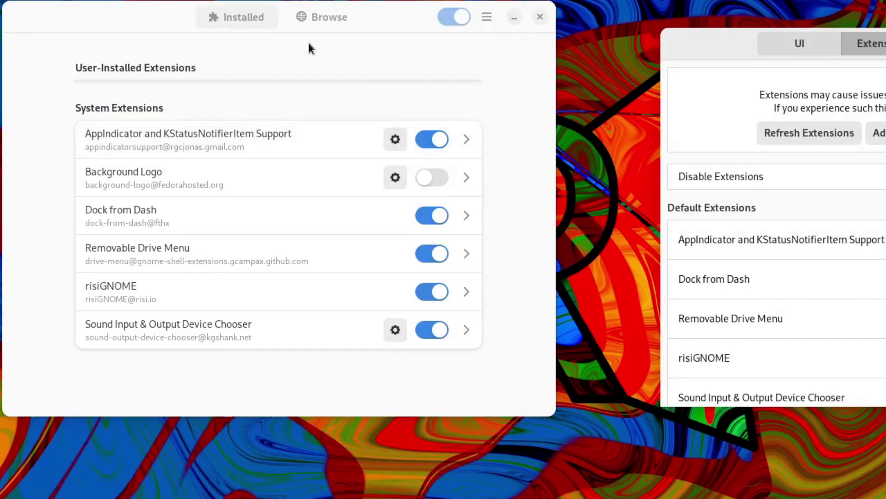
click(323, 17)
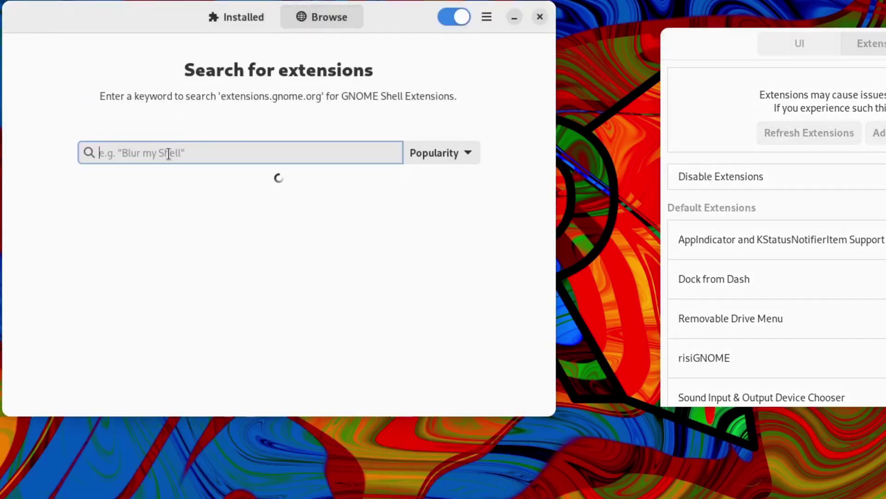
text(d)
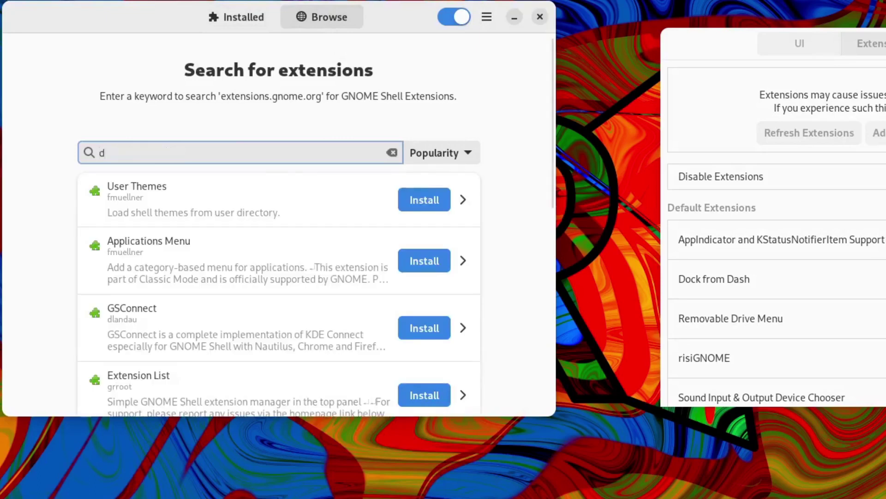
text(ash to panel)
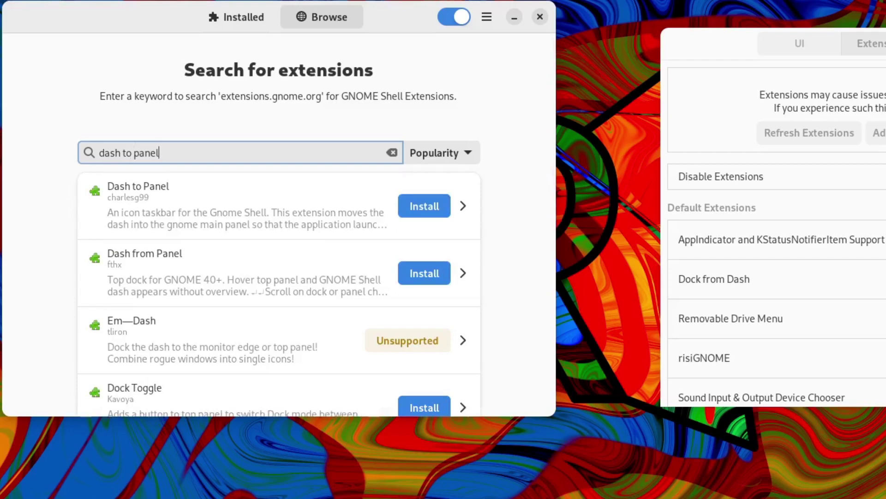
click(425, 207)
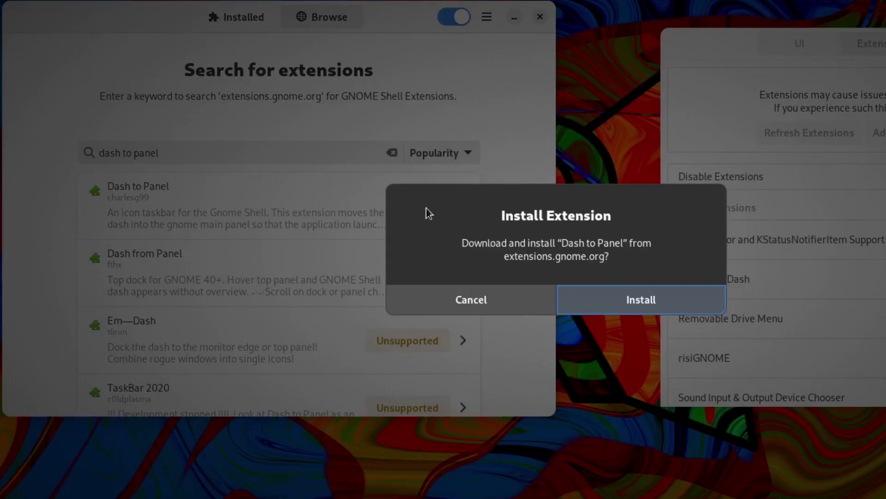
click(635, 298)
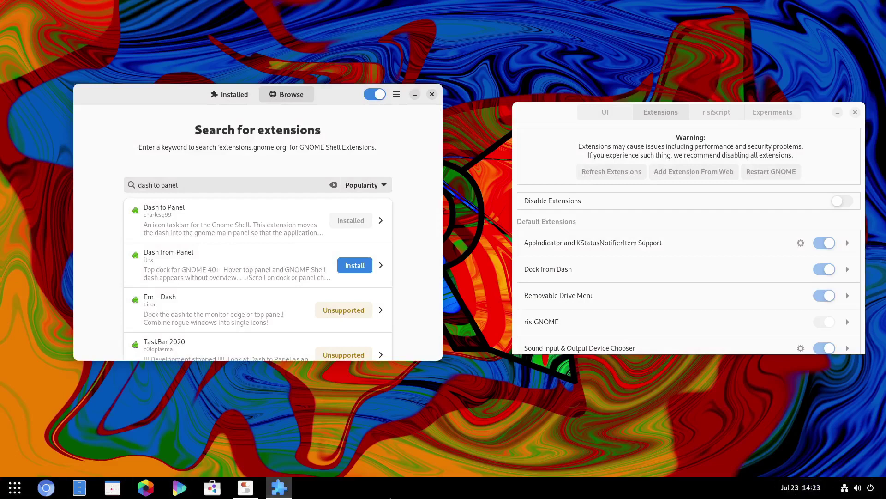
click(238, 97)
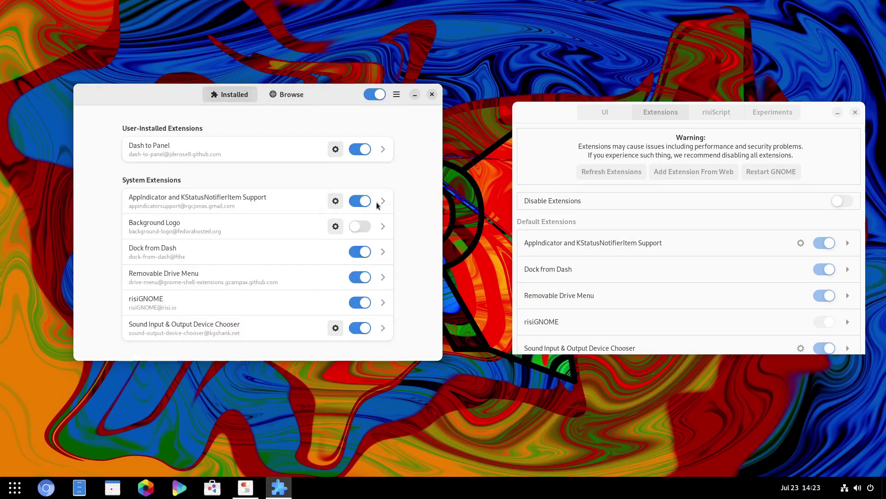
click(360, 153)
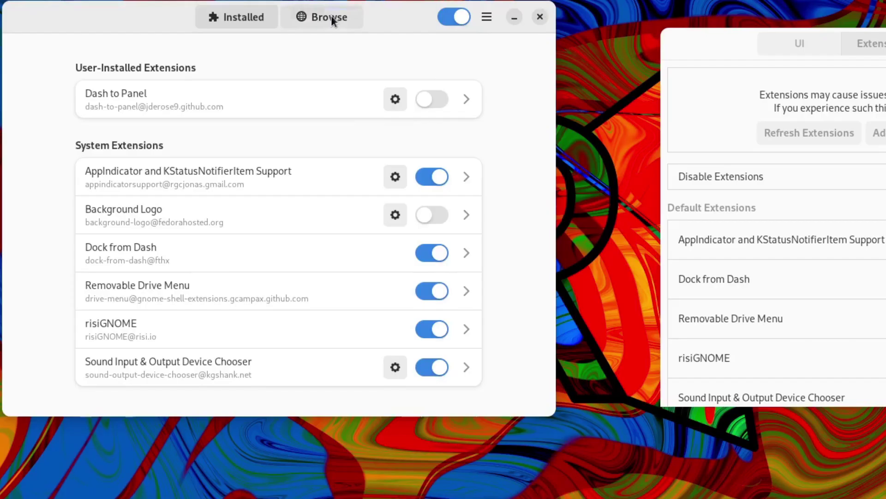
- Search the available extensions for "arc menu", shorten the search to "arc", and install ArcMenu
click(292, 93)
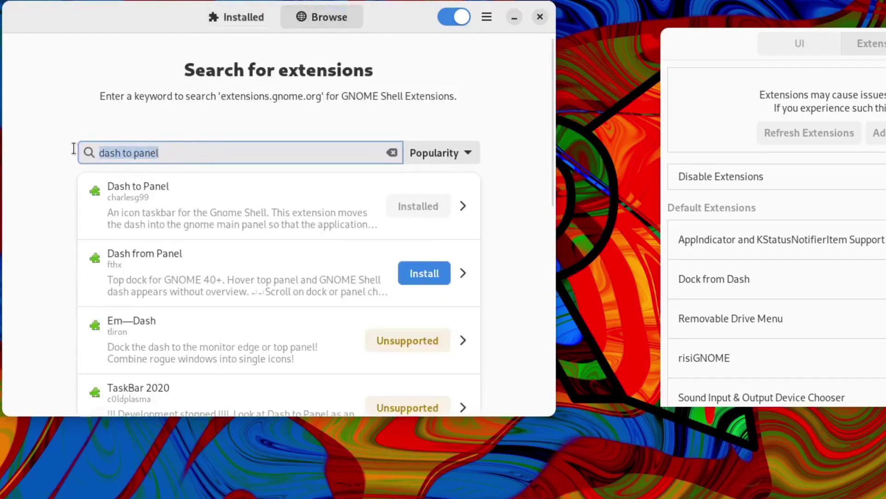
text(arc menu)
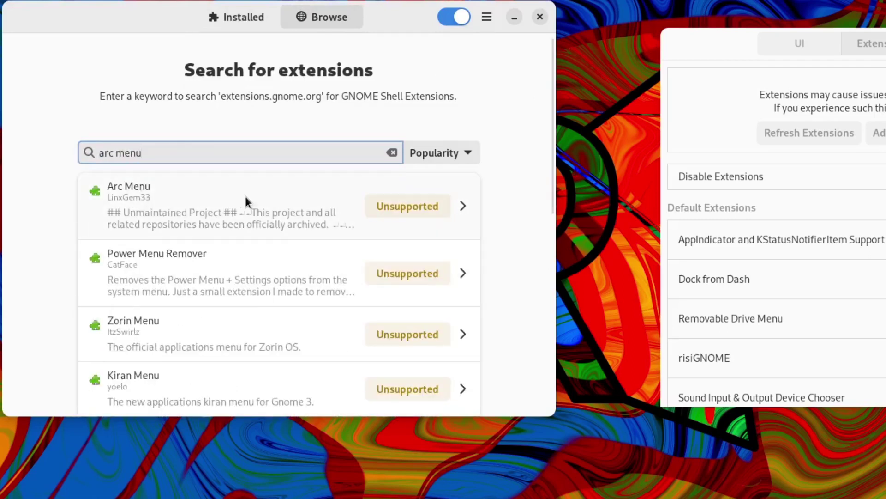
scroll(180, 197, down, 2)
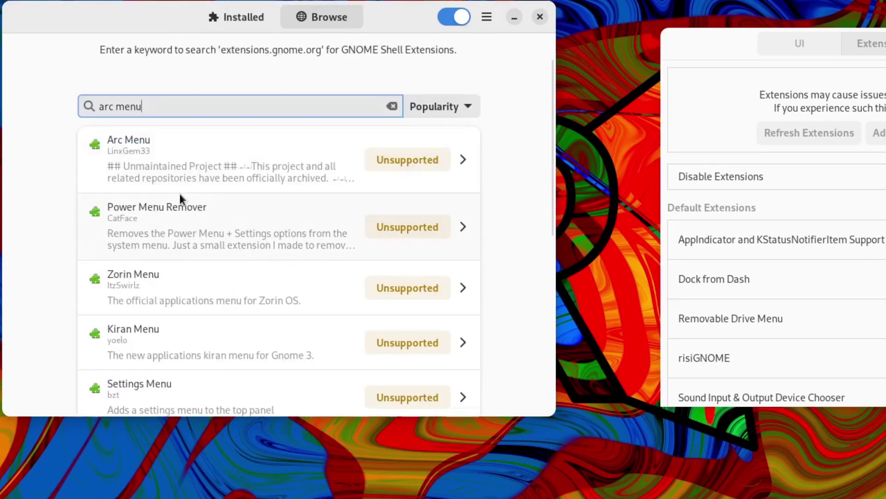
scroll(180, 194, up, 2)
key(BackSpace)
key(BackSpace)
key(BackSpace)
key(BackSpace)
key(BackSpace)
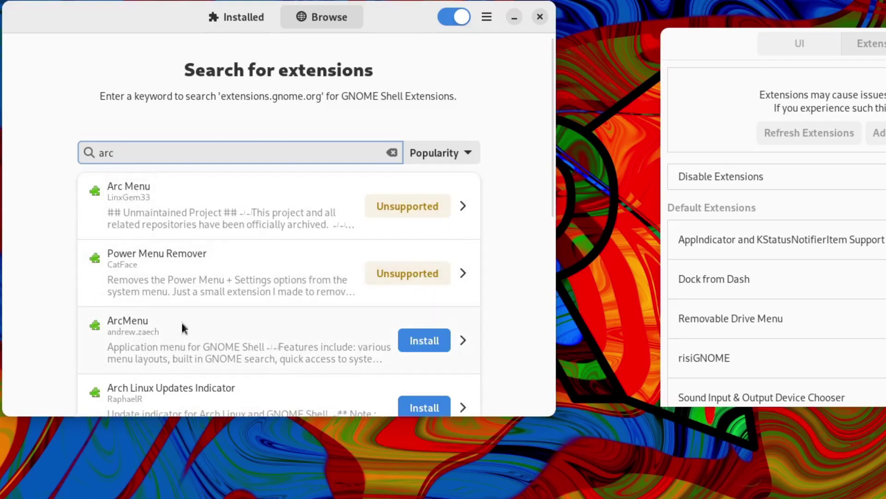
click(423, 341)
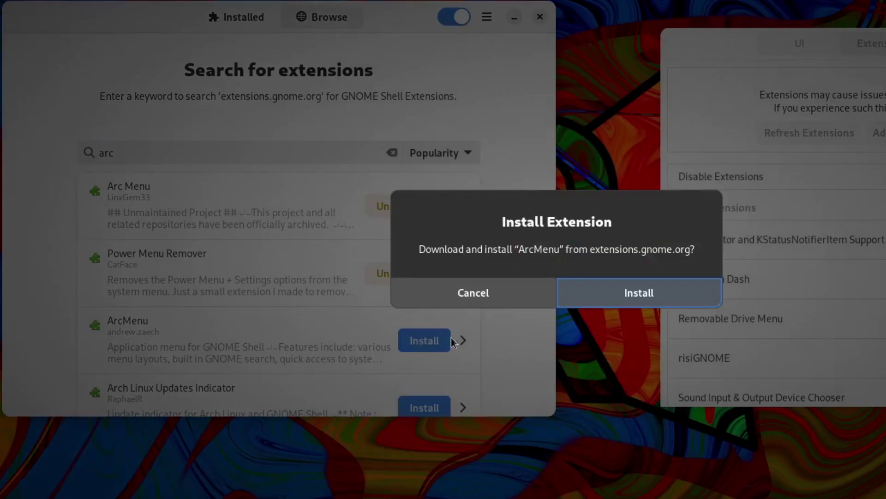
click(611, 297)
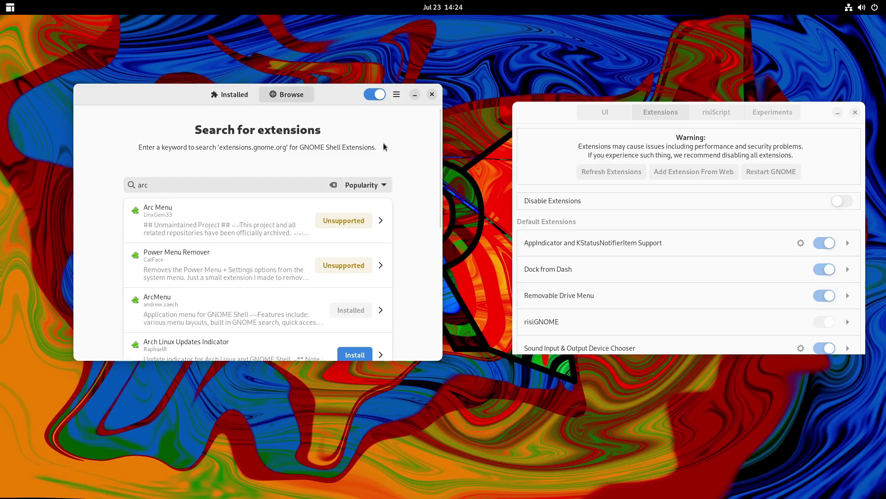
- Open ArcMenu's application menu to view it, close it, and disable the ArcMenu extension
click(11, 7)
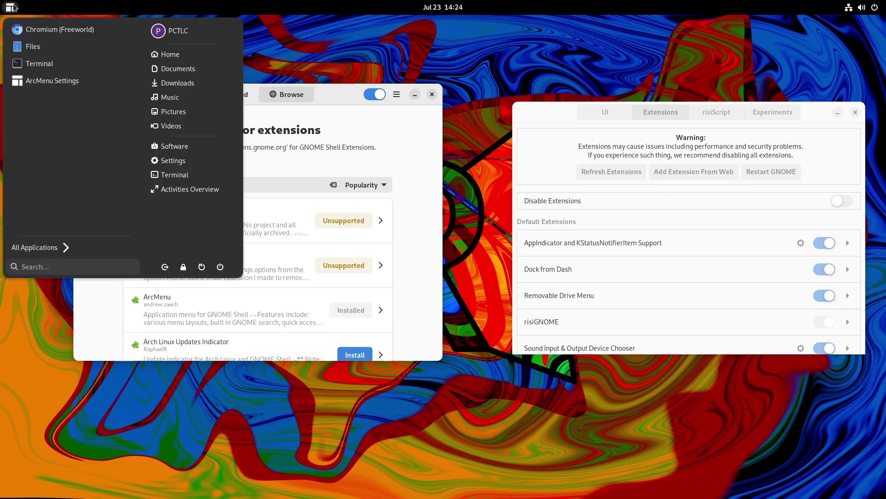
click(11, 7)
click(229, 94)
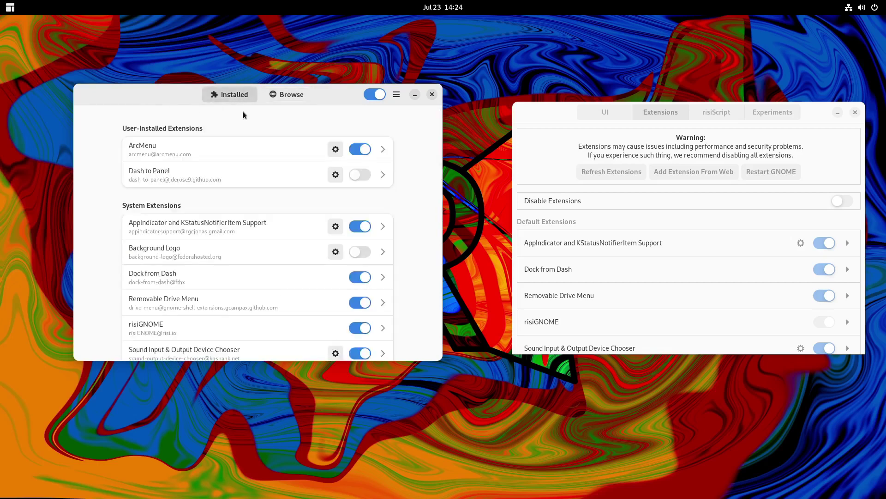
click(360, 149)
click(11, 7)
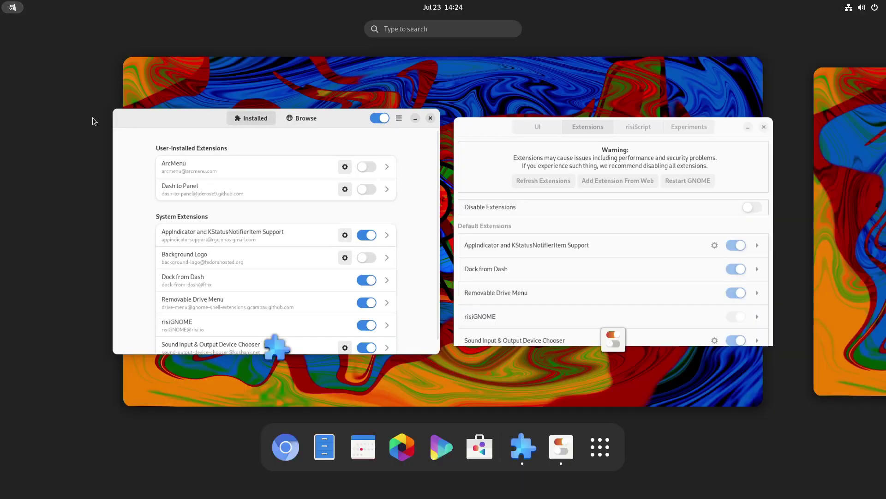
click(239, 168)
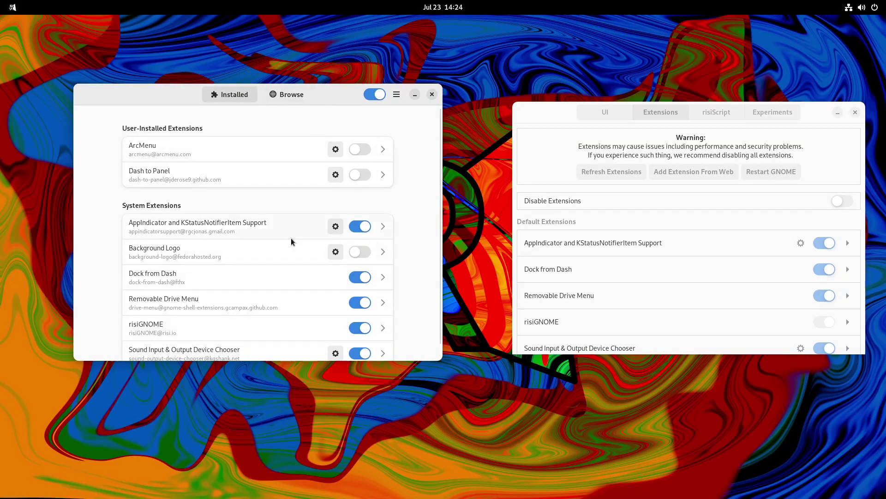
- Compare the installed extensions in Extension Manager with the default extensions listed in risiTweaks
scroll(291, 237, down, 1)
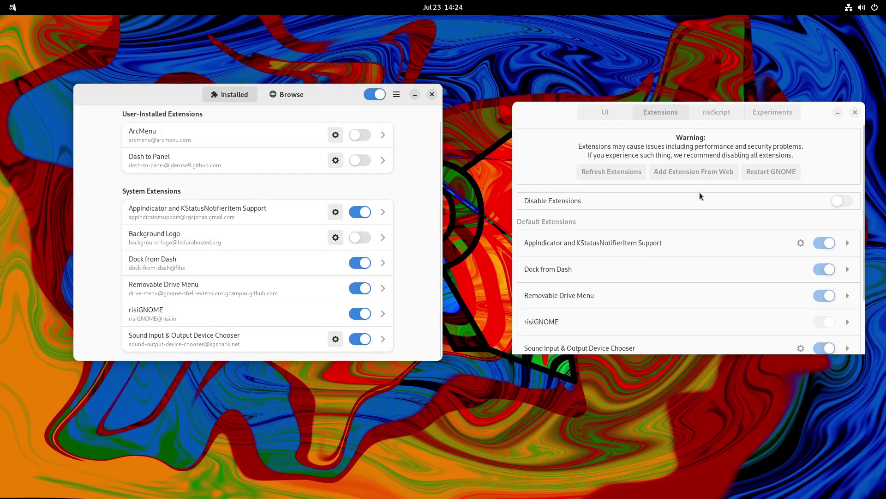
click(814, 144)
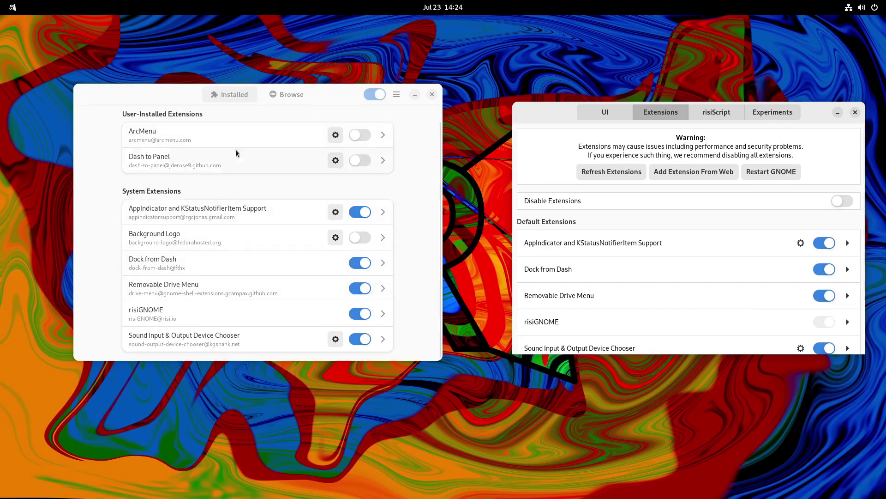
click(415, 168)
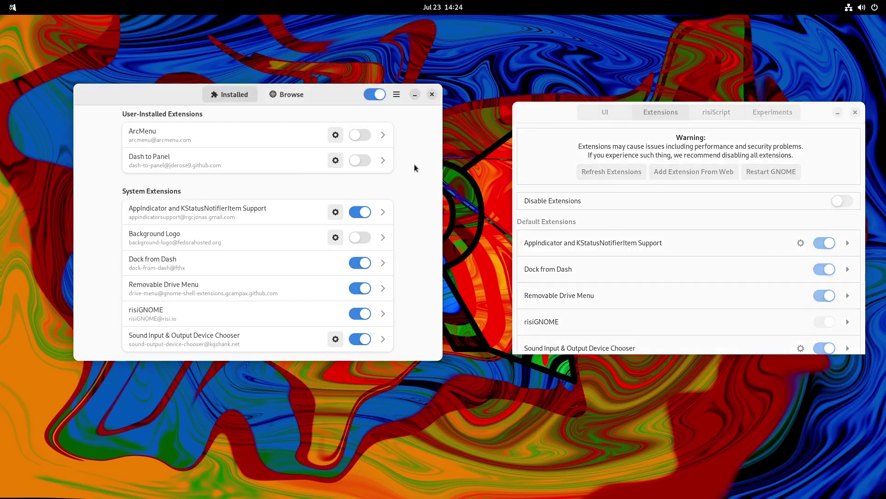
scroll(414, 166, up, 1)
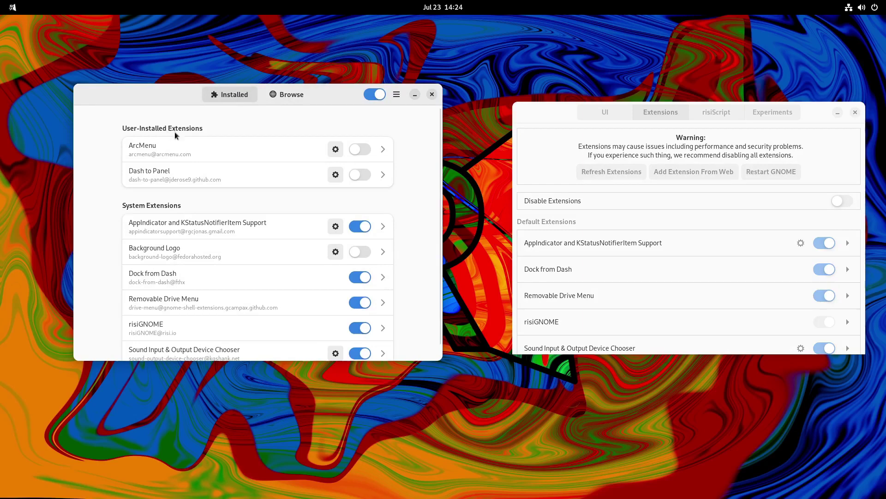
- Close the extension windows and open risiTweaks and risiWelcome side by side
key(super)
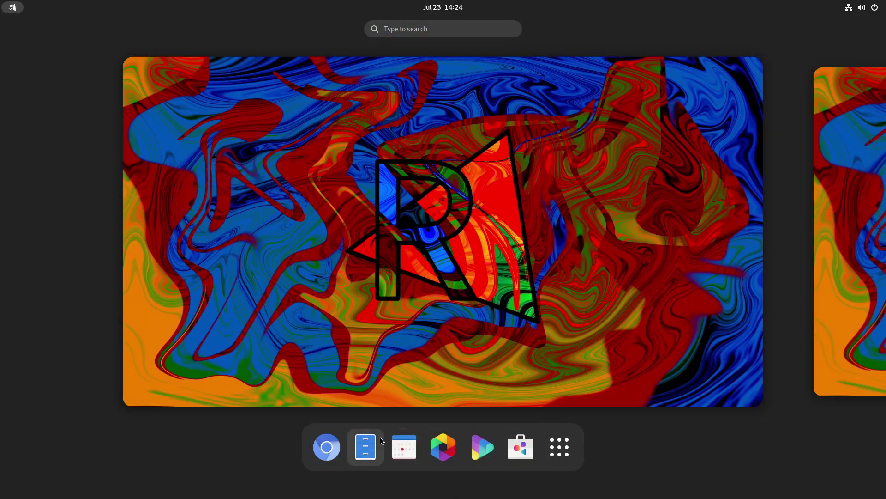
click(365, 446)
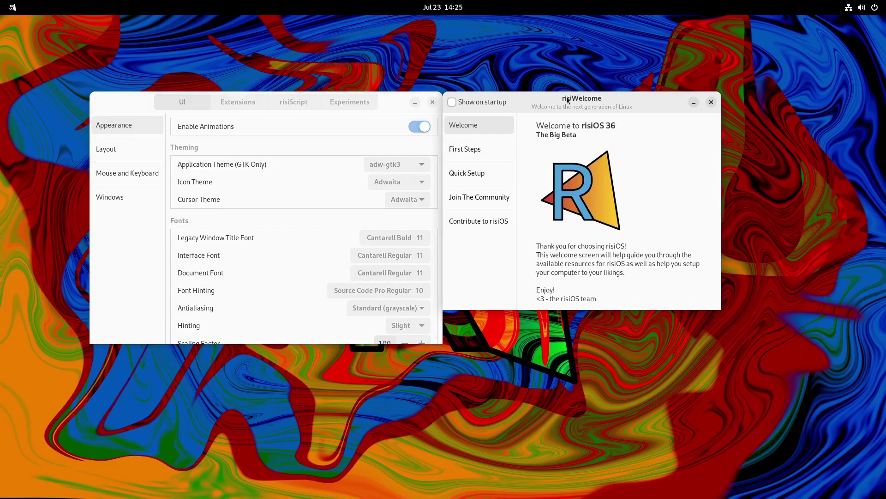
click(327, 125)
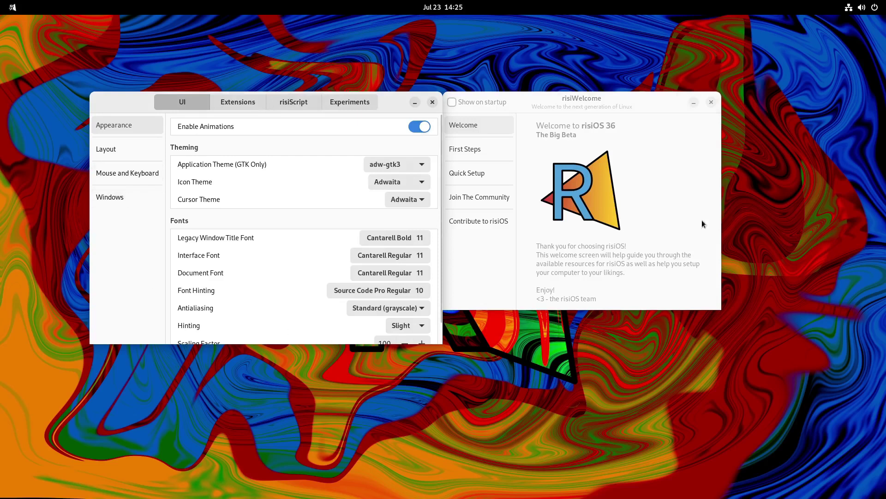
click(653, 96)
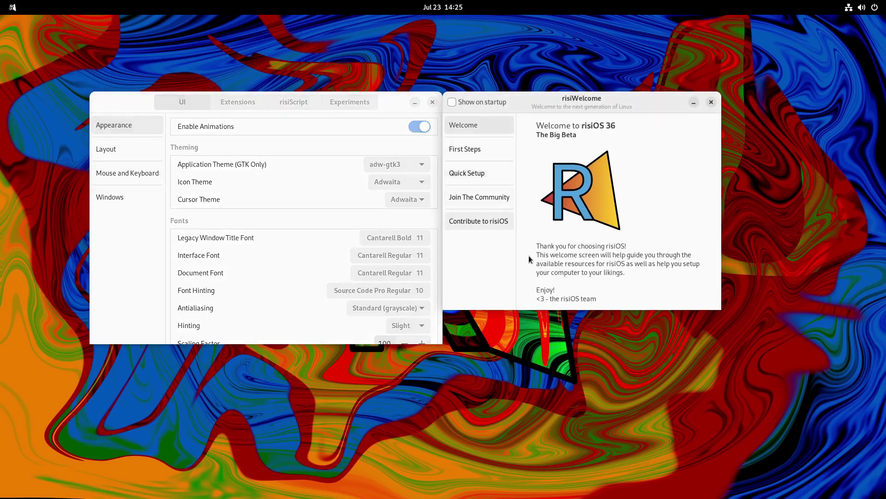
- Look through the First Steps and Quick Setup pages of risiWelcome, ending on First Steps
click(479, 147)
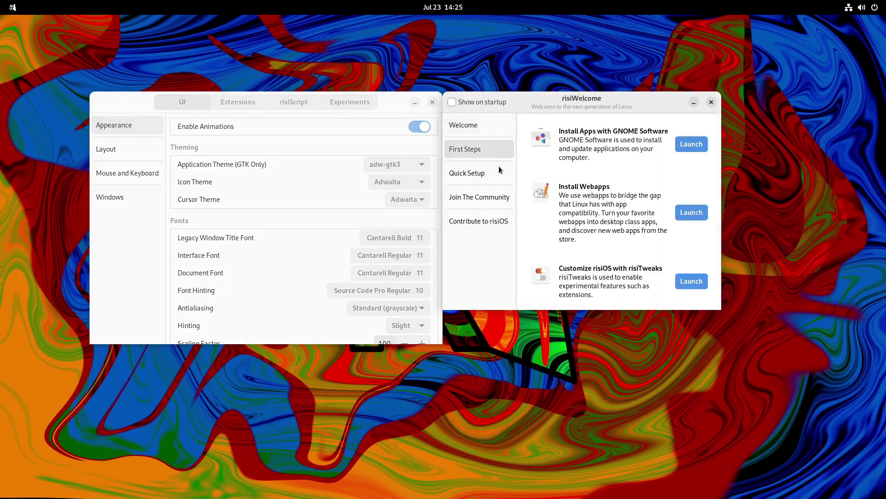
click(475, 174)
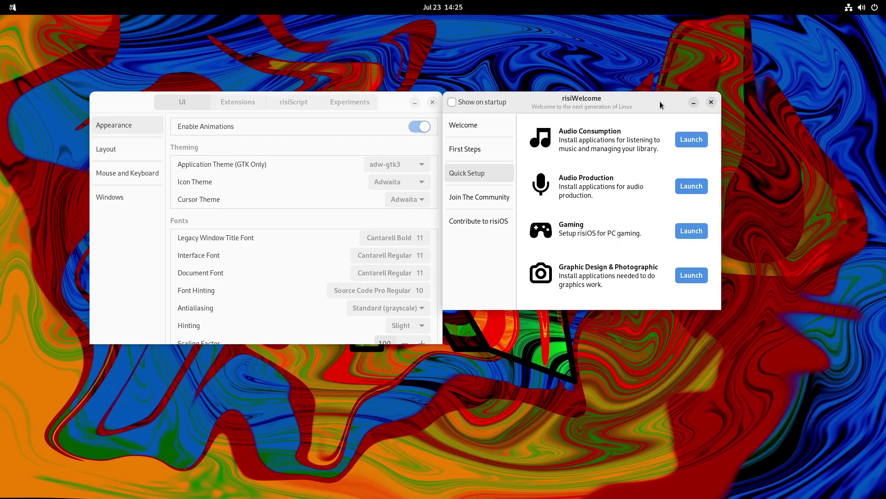
scroll(624, 178, down, 3)
scroll(623, 178, up, 3)
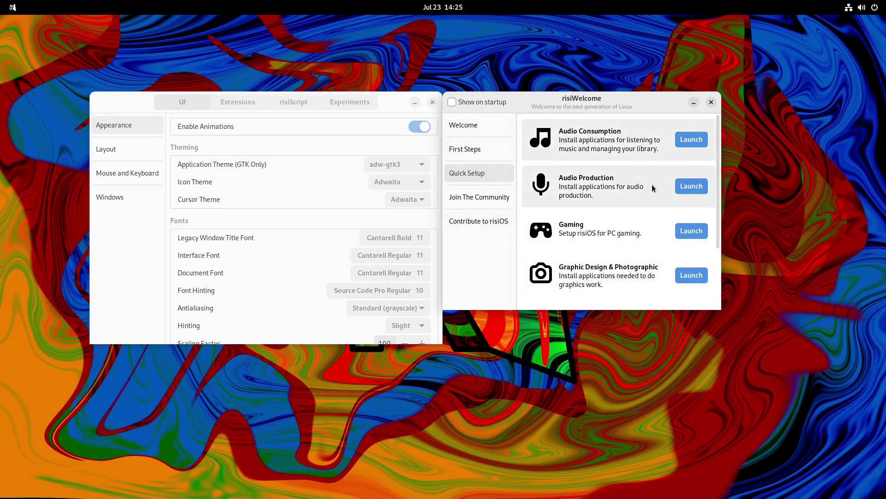
scroll(639, 189, down, 2)
scroll(639, 189, up, 2)
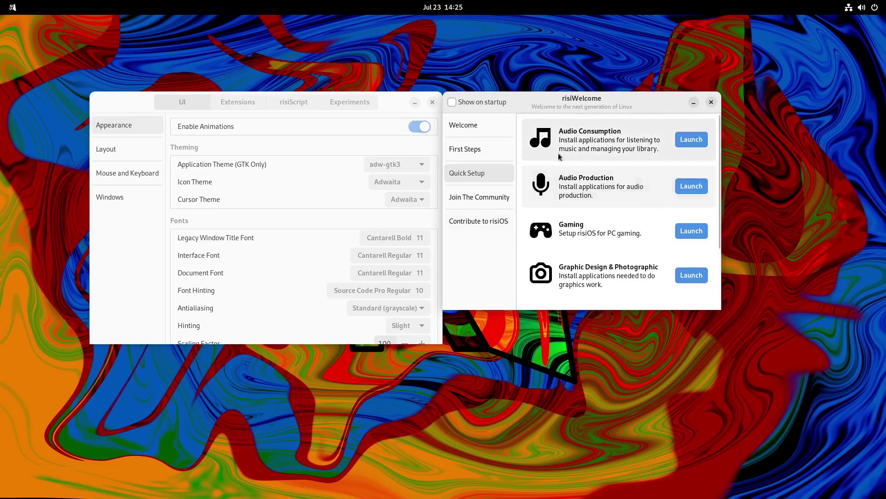
click(469, 149)
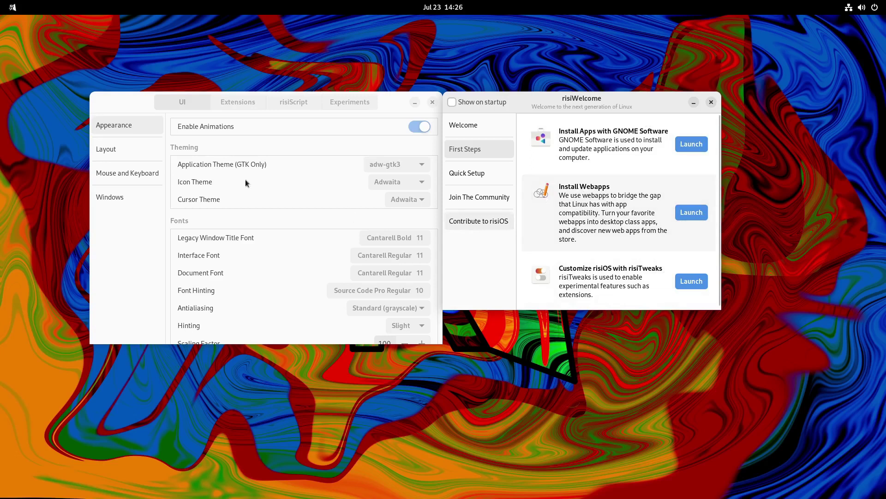
- Find and open the Web Apps application, and move its window below the risiWelcome content
key(super)
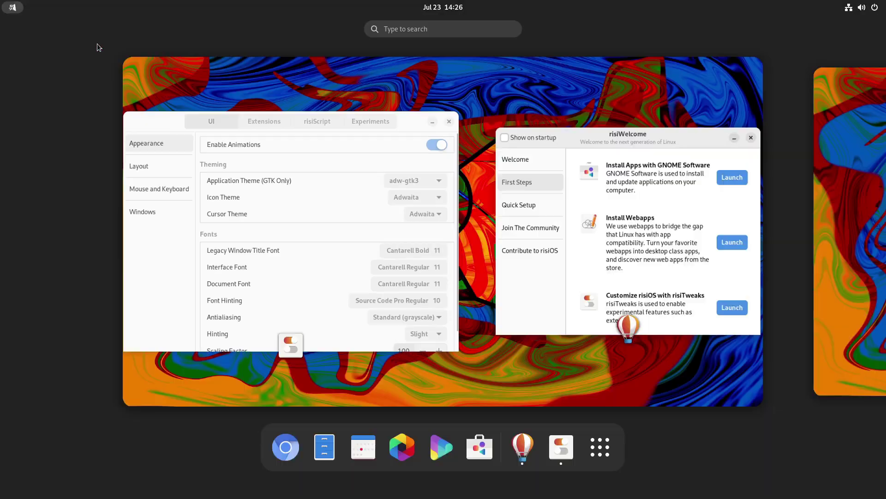
text(web)
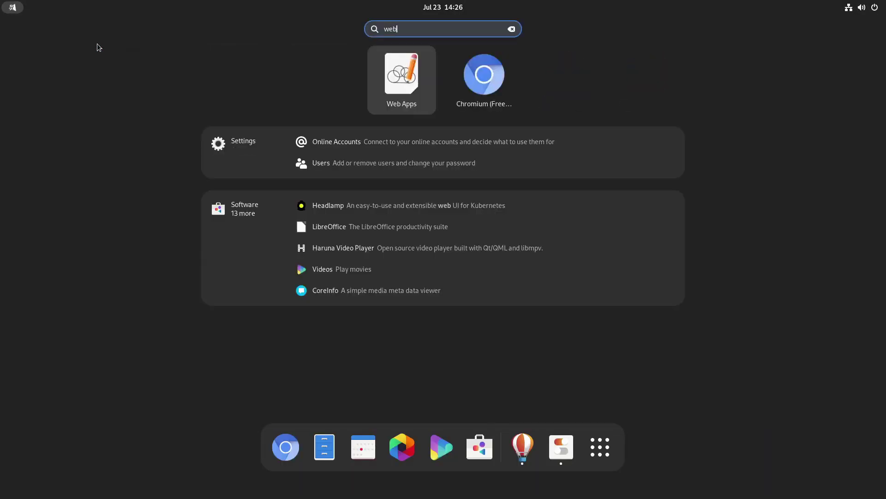
key(Return)
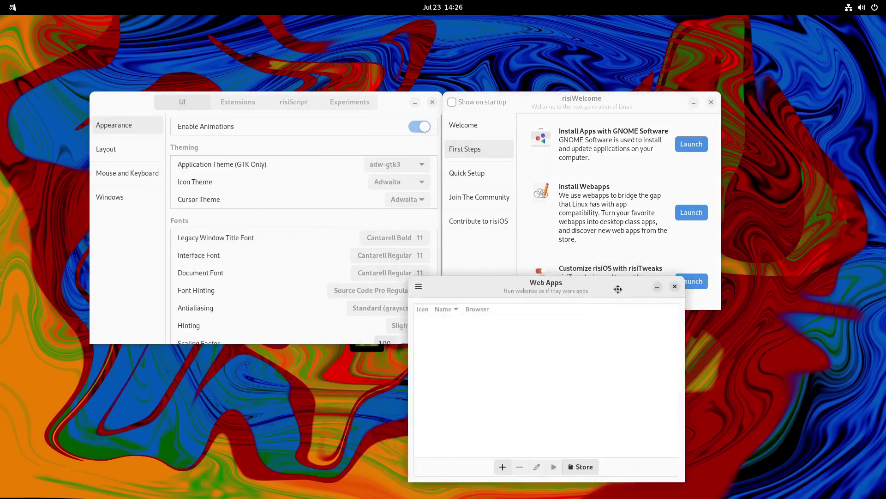
drag(611, 289, 649, 302)
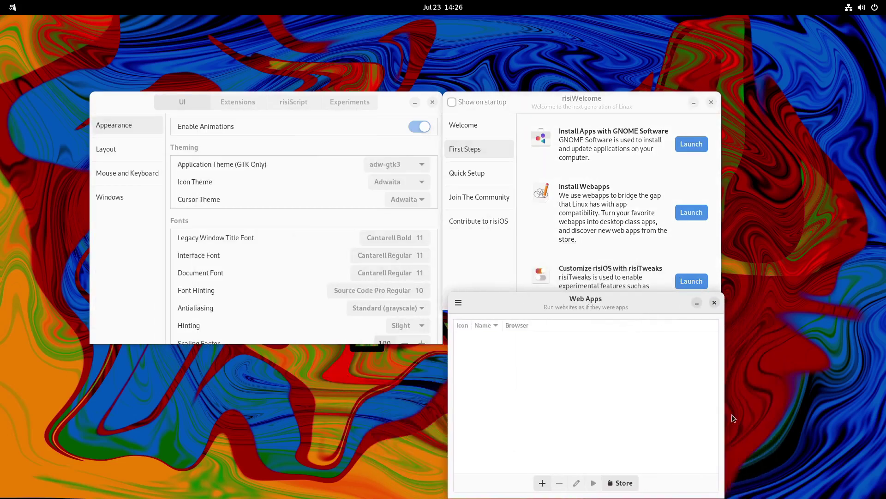
- View the Web Apps store, clear the desktop of open windows, and switch to GNOME Software
click(624, 487)
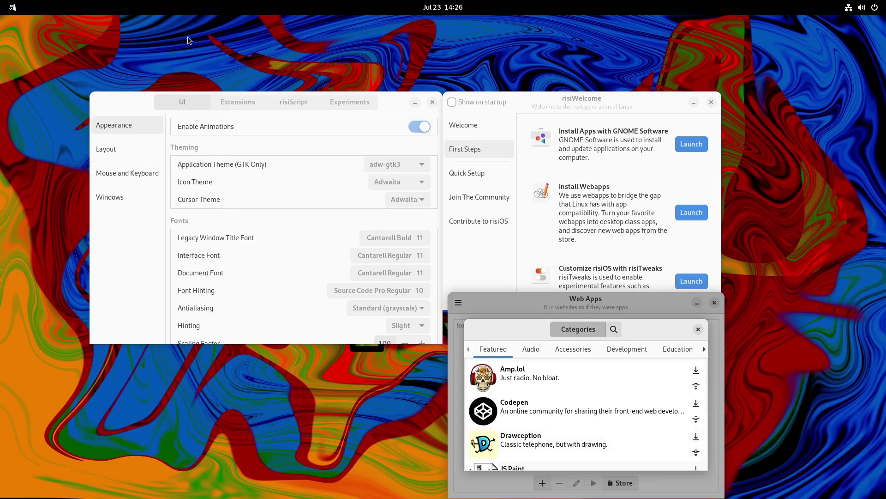
key(super+d)
click(12, 7)
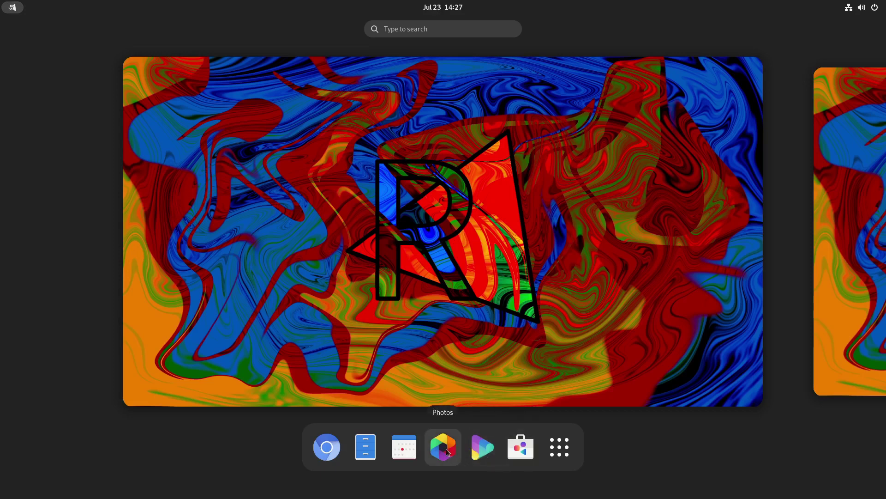
click(528, 452)
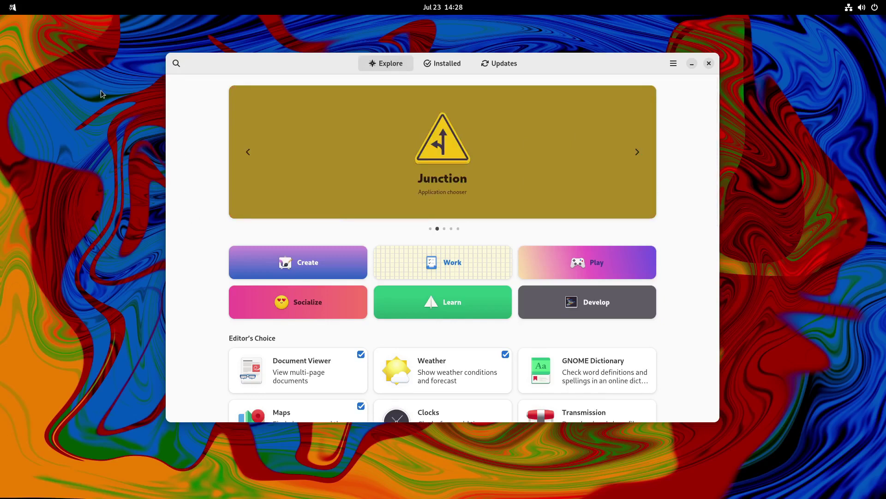
- Search the software catalogue for "cherrytree" and look over the CherryTree details page
click(176, 63)
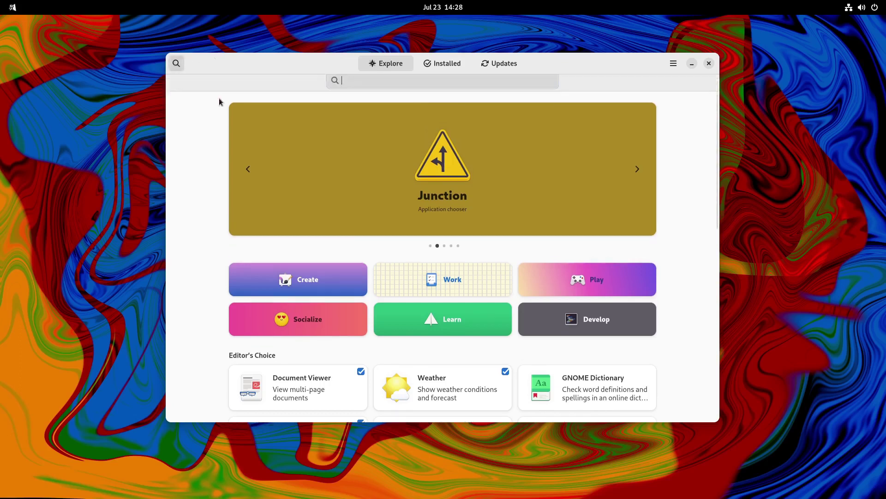
text(c)
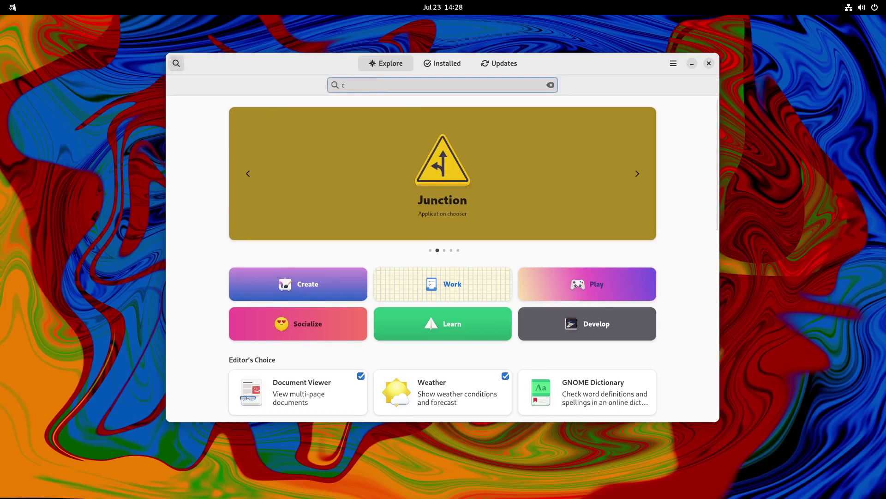
text(herrytree)
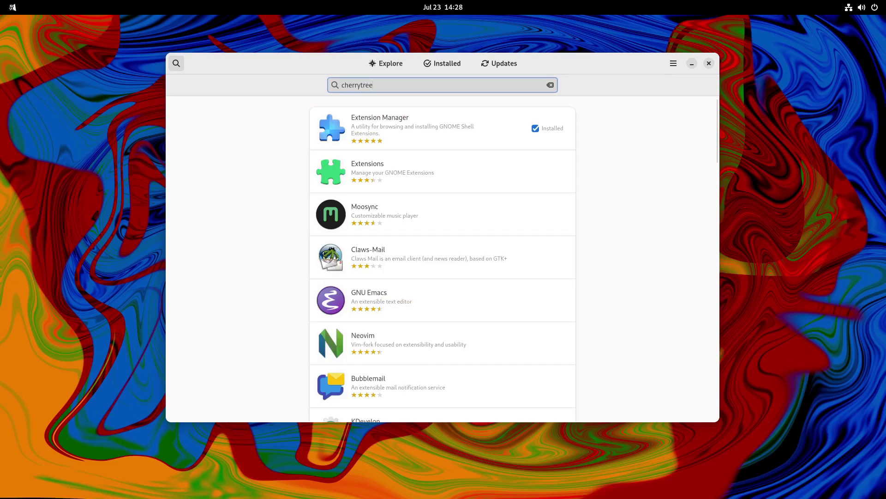
click(377, 128)
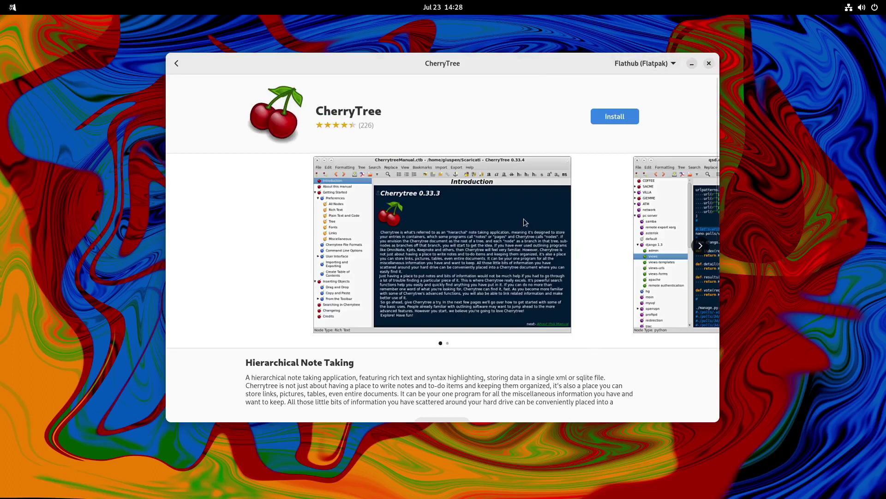
scroll(524, 219, down, 5)
scroll(523, 218, up, 5)
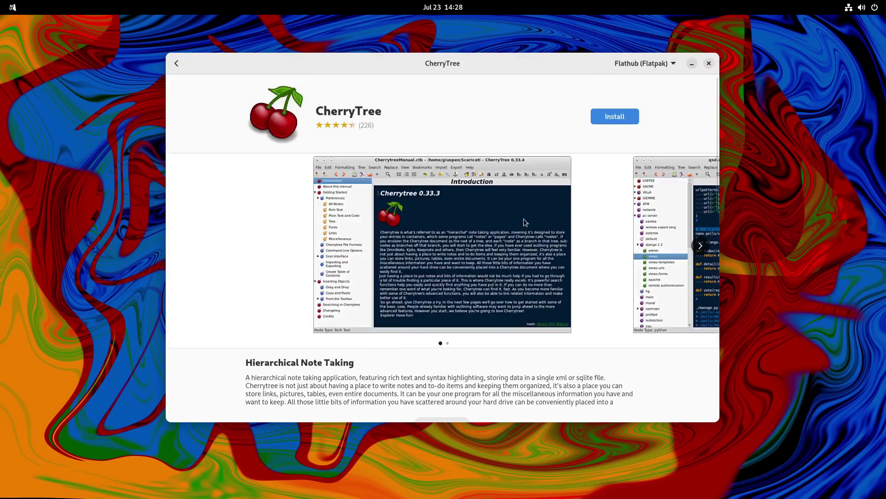
- Return to the search, look up "audacity", and check the available package sources on the Audacity page
click(175, 63)
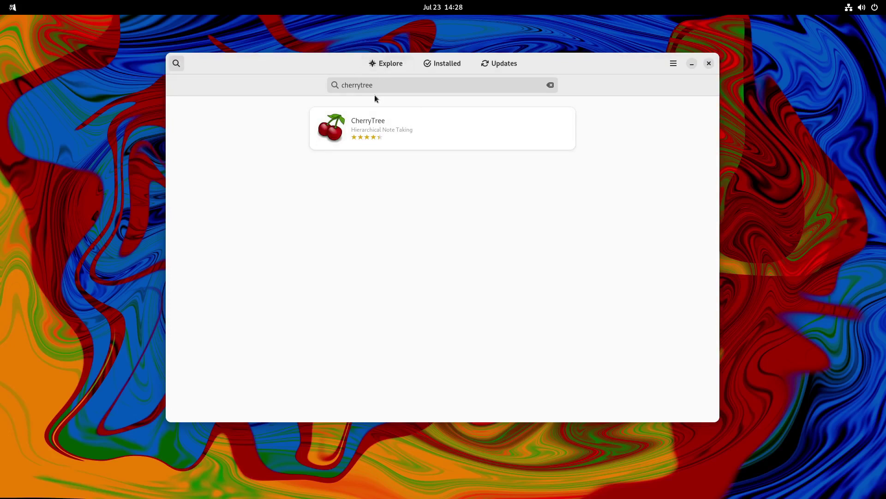
click(673, 65)
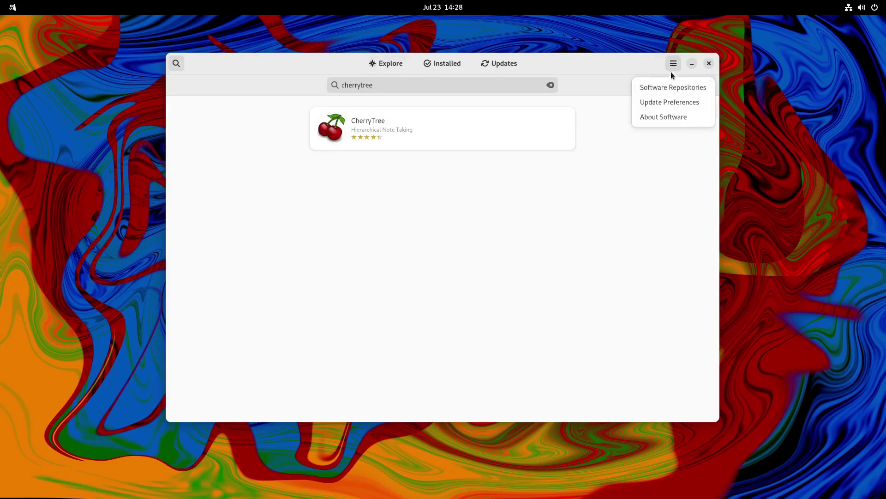
click(656, 179)
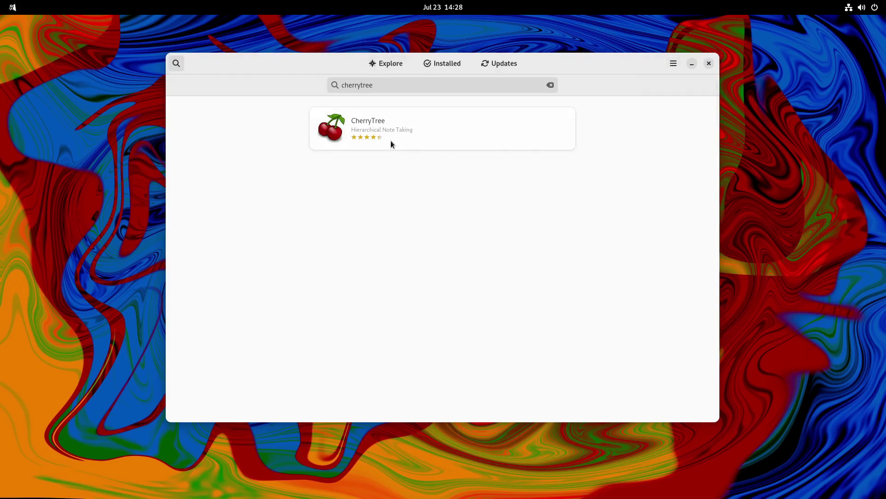
click(413, 91)
text(aud)
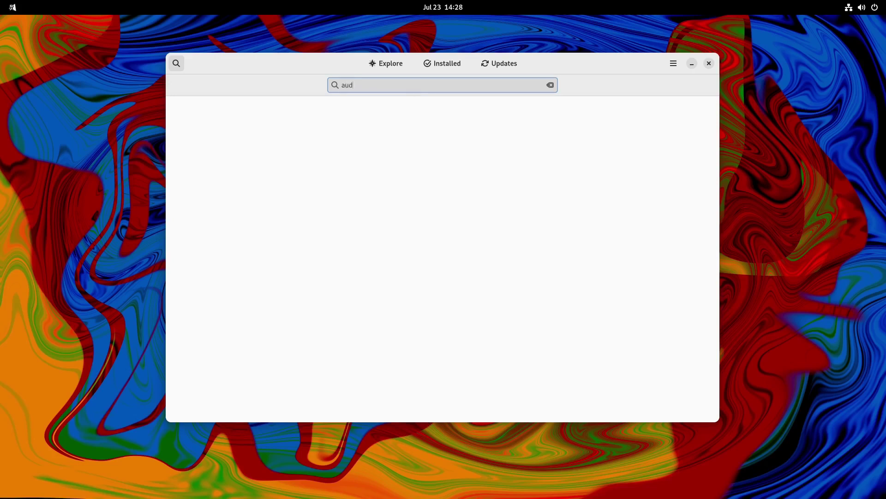
text(acity)
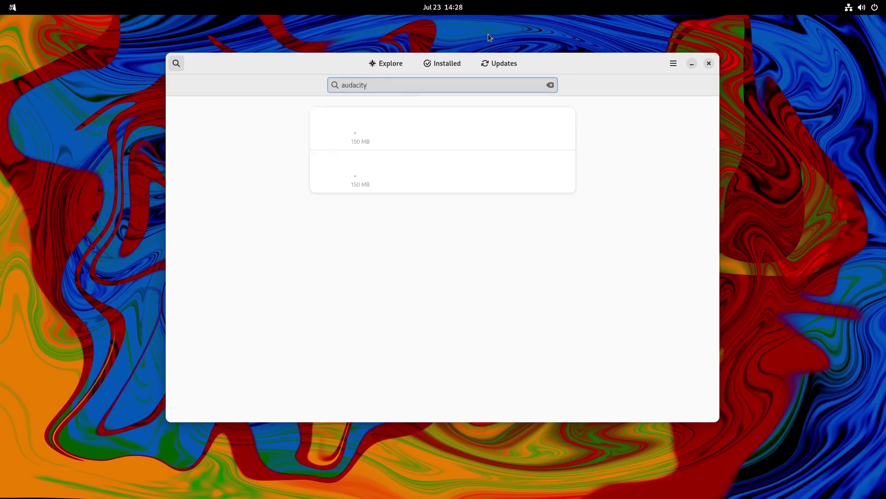
click(370, 132)
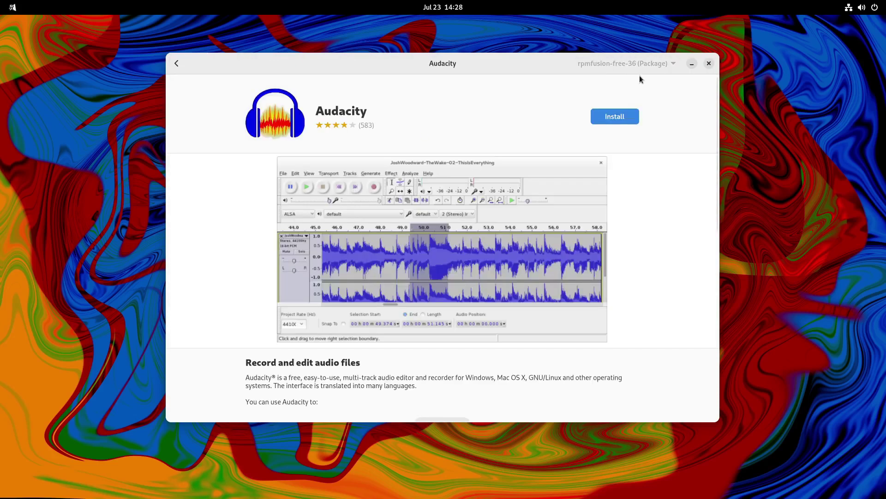
click(655, 65)
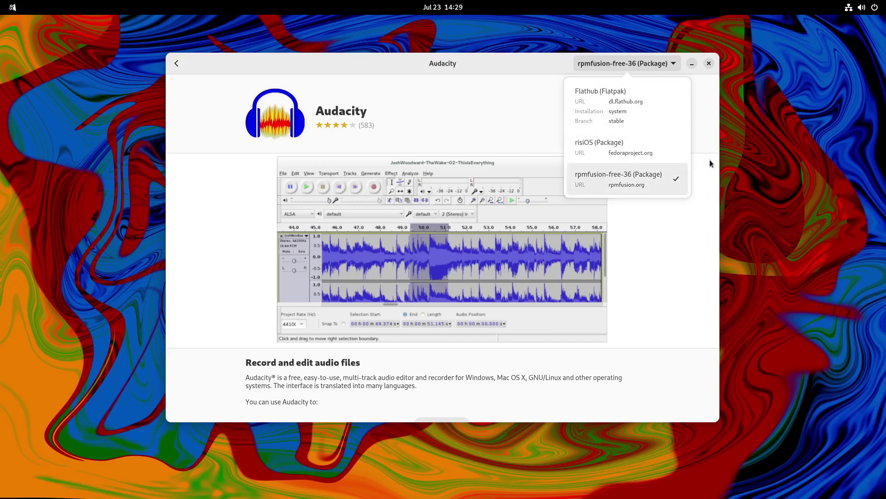
click(705, 102)
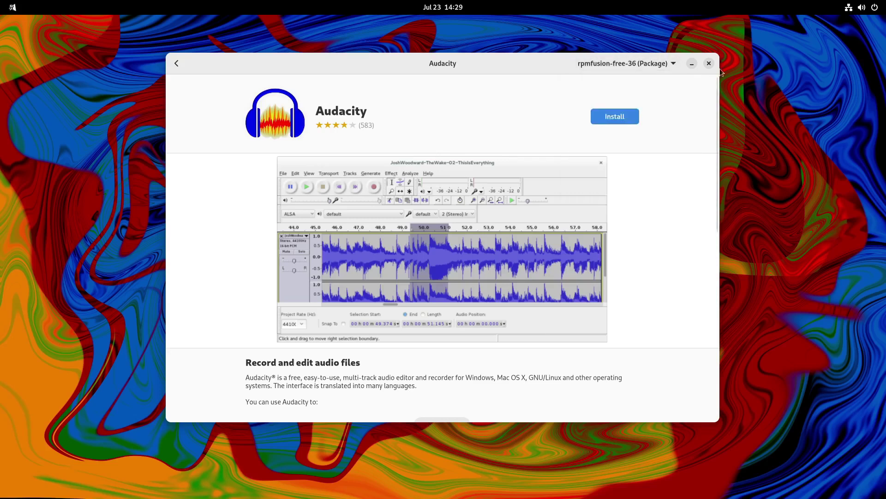
- Close the Audacity page, return to the Explore page, and view the Hardware Drivers category under Other Categories
click(709, 63)
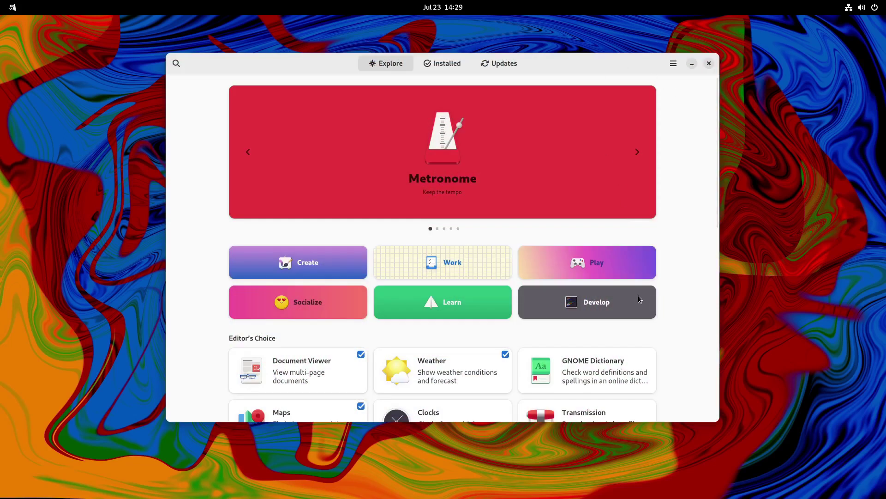
scroll(670, 254, down, 10)
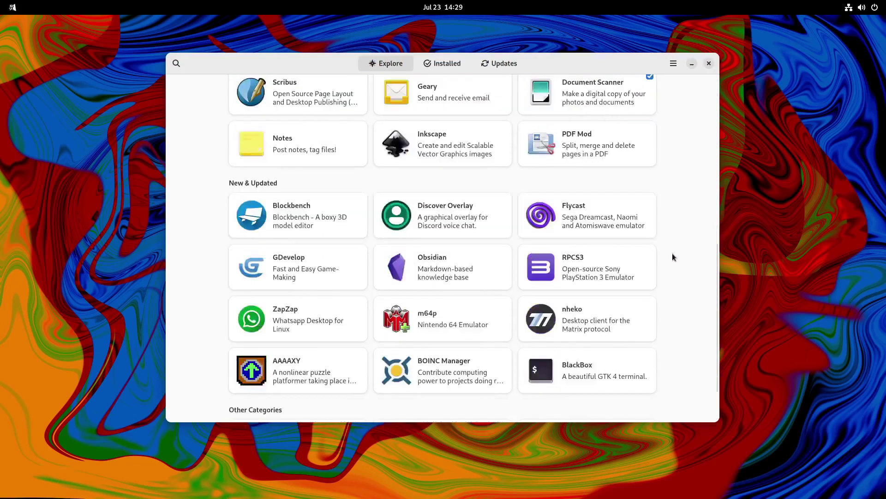
scroll(672, 257, down, 2)
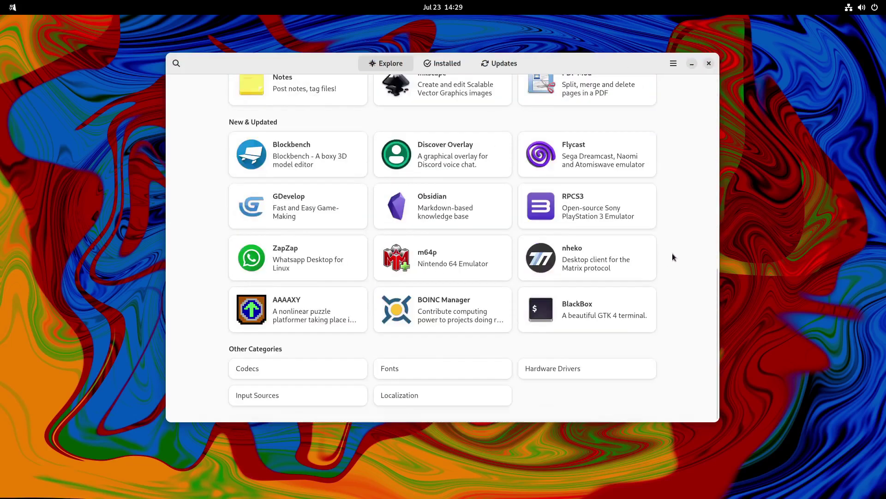
click(592, 369)
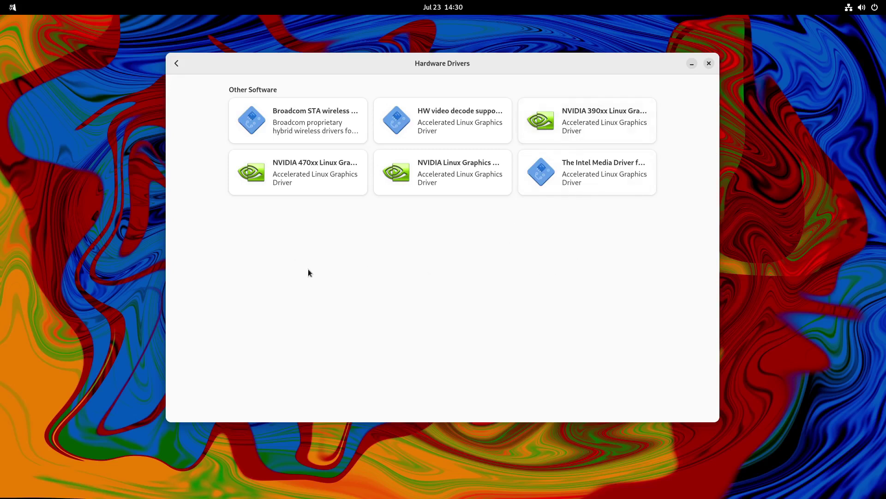
- Switch to the web browser, search for "fedora nvidia wiki", and view the RPM Fusion Howto/NVIDIA result in a new tab
click(13, 8)
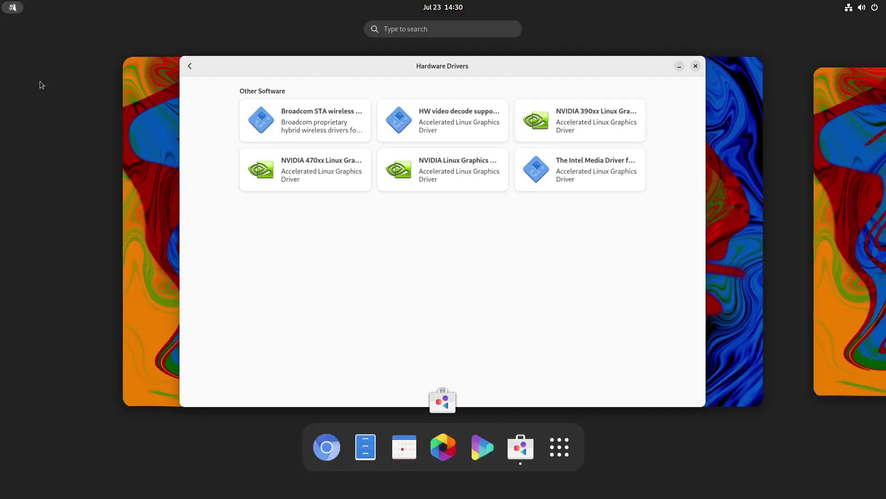
click(381, 194)
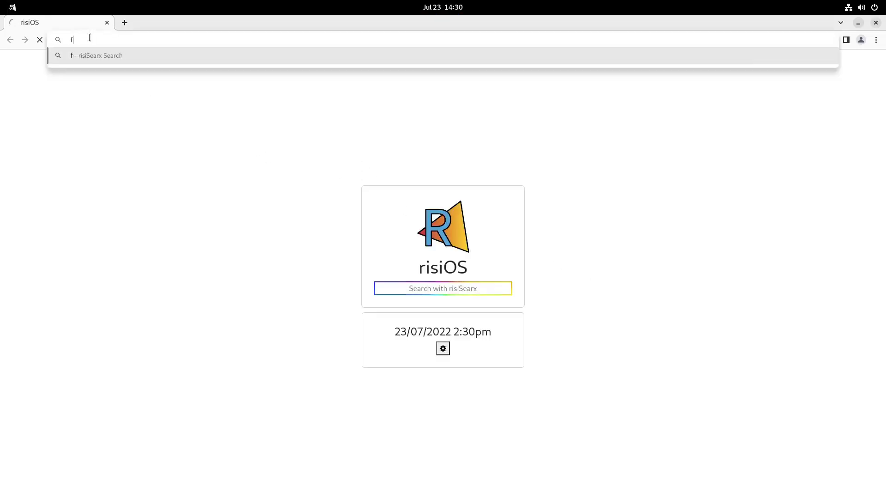
key(Return)
right_click(145, 368)
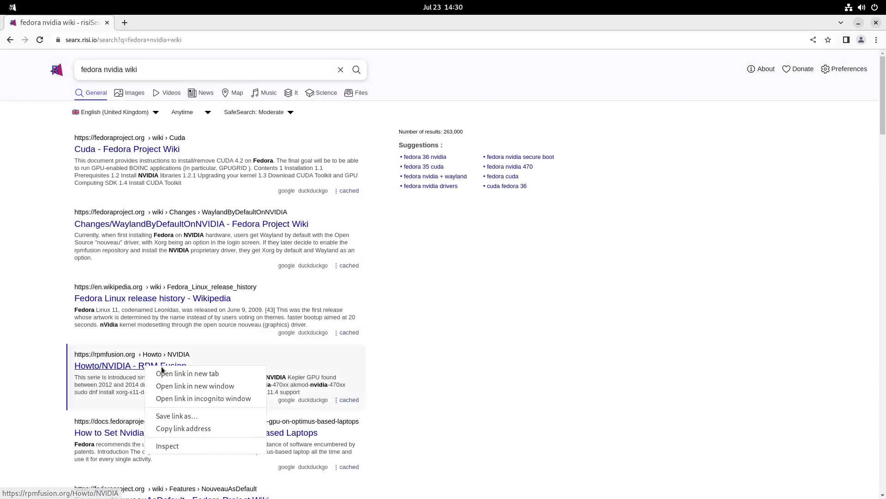
click(181, 374)
key(ctrl+Tab)
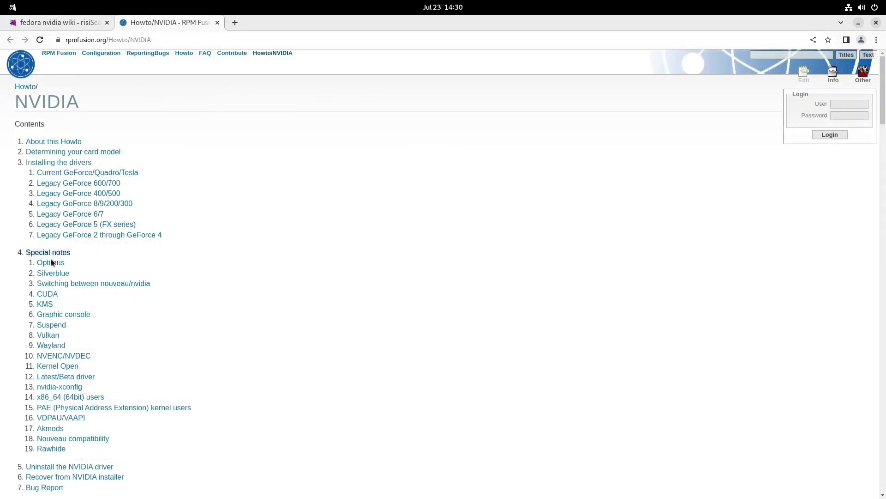
- Go to the "Installing the drivers" section and highlight the Legacy GeForce 600/700 install commands while reading
click(64, 162)
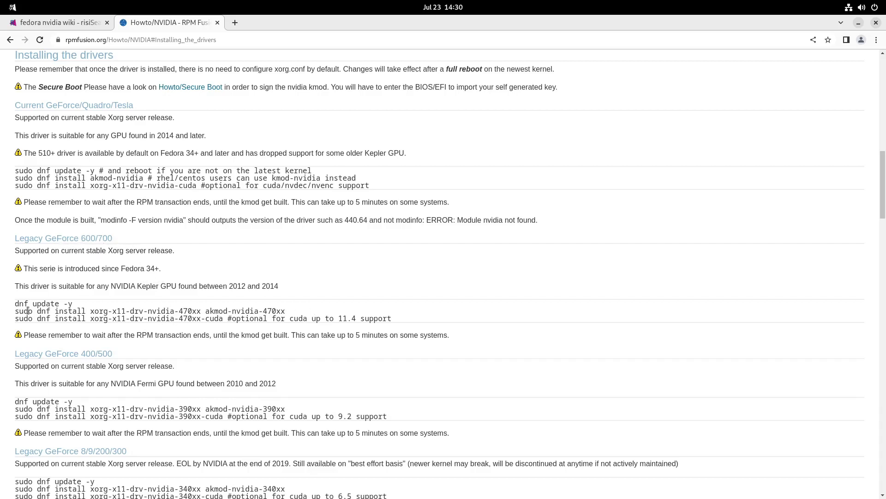
drag(18, 303, 412, 323)
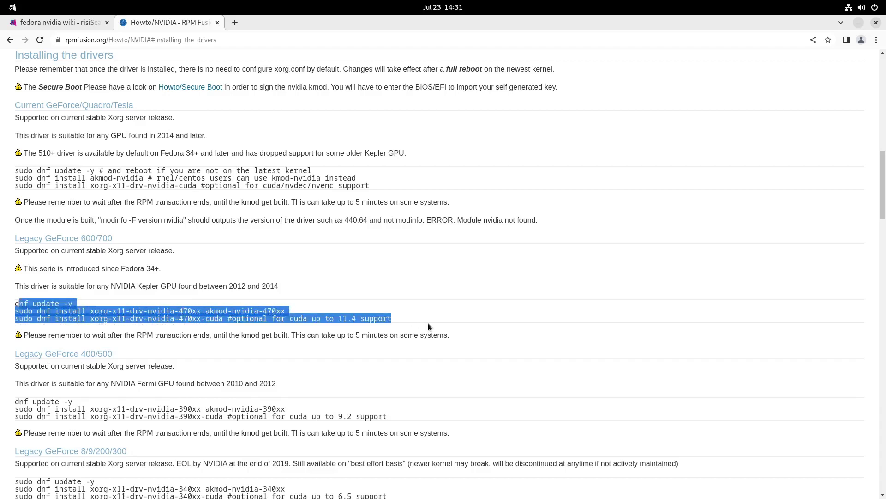
click(614, 304)
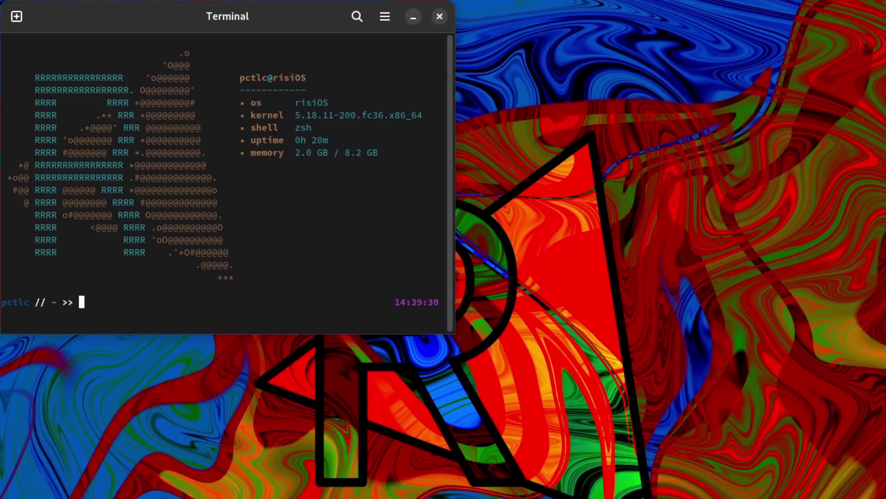
key(super)
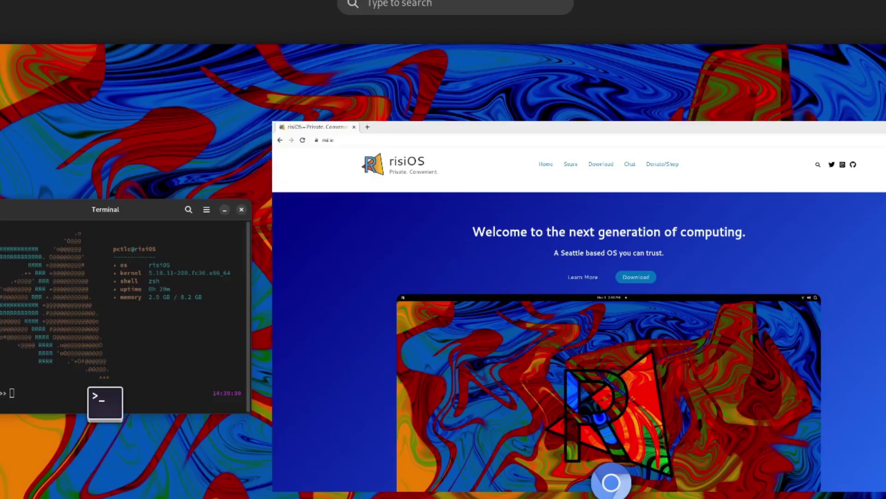
key(Escape)
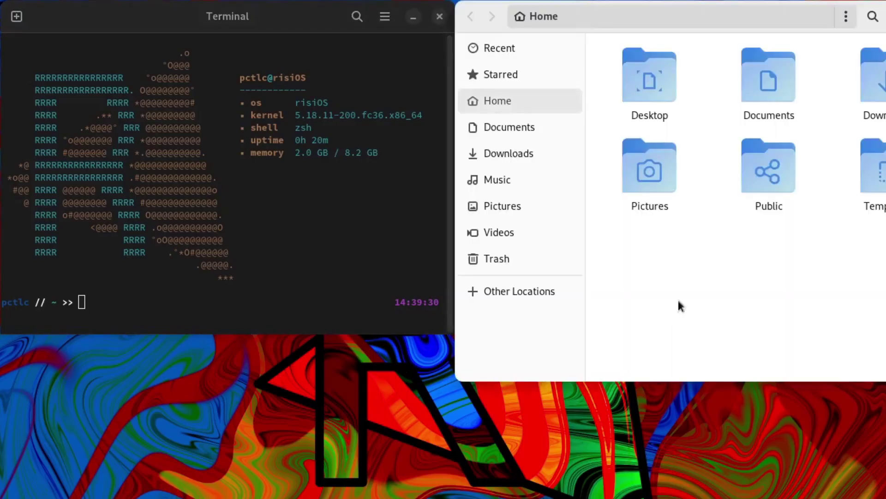
- View /etc/gdm/custom.conf in nano with sudo in the Terminal, entering the account password, and exit the editor without changes
text(su)
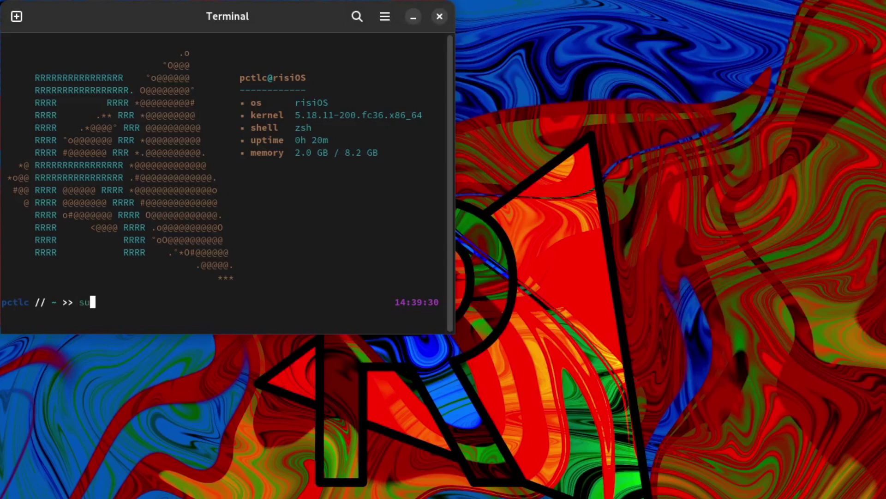
text(do nano /etc/gdm)
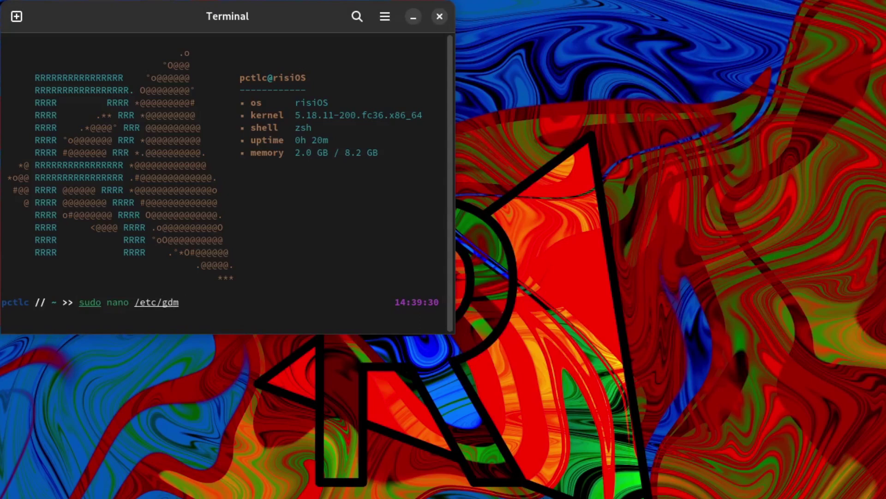
text(/cus)
key(Tab)
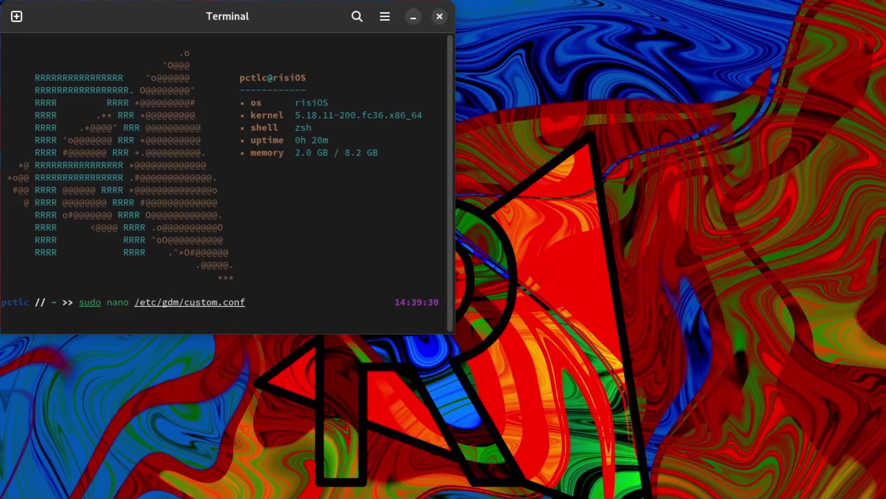
key(Return)
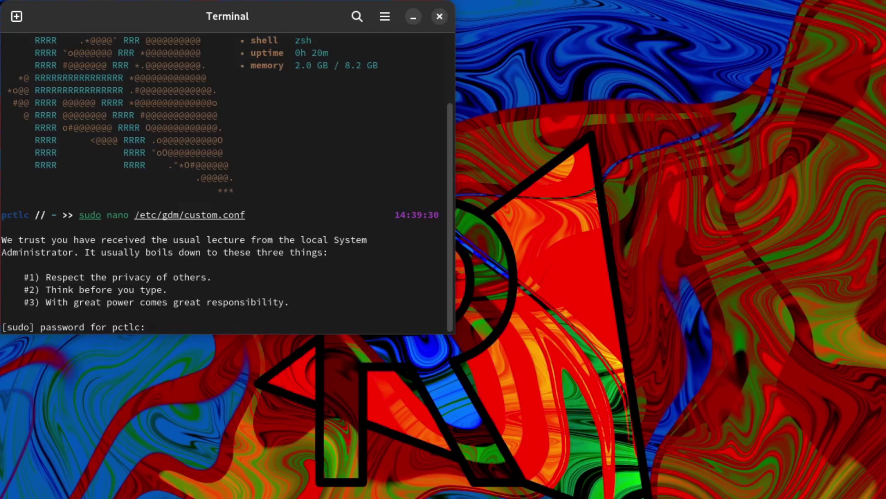
key(Return)
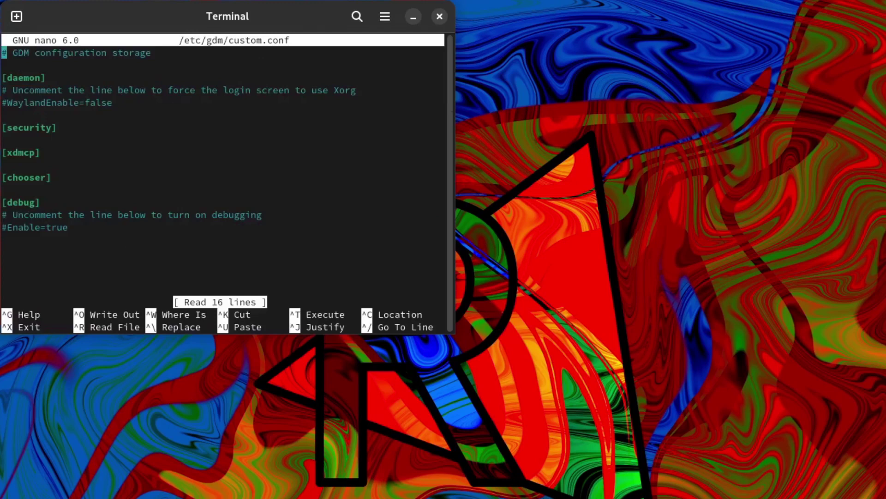
key(ctrl+x)
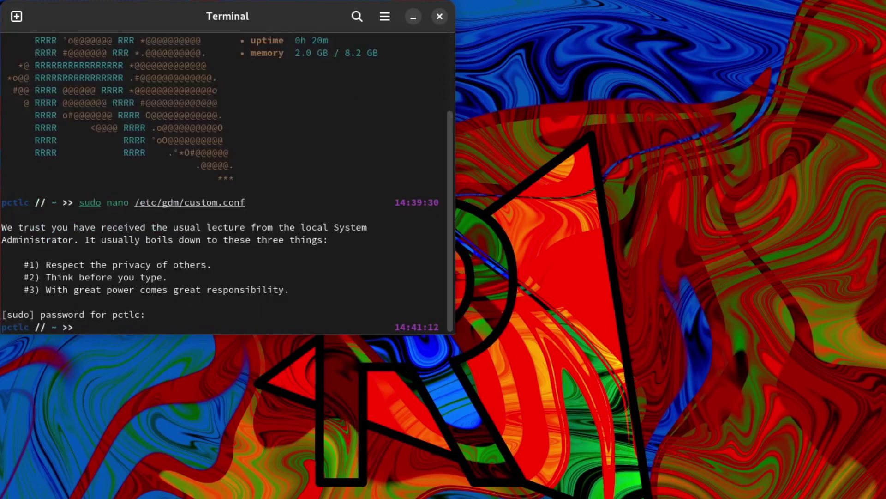
- Clear the Terminal, reopen /etc/gdm/custom.conf in nano with sudo, entering the account password, and exit the editor without changes
key(ctrl+l)
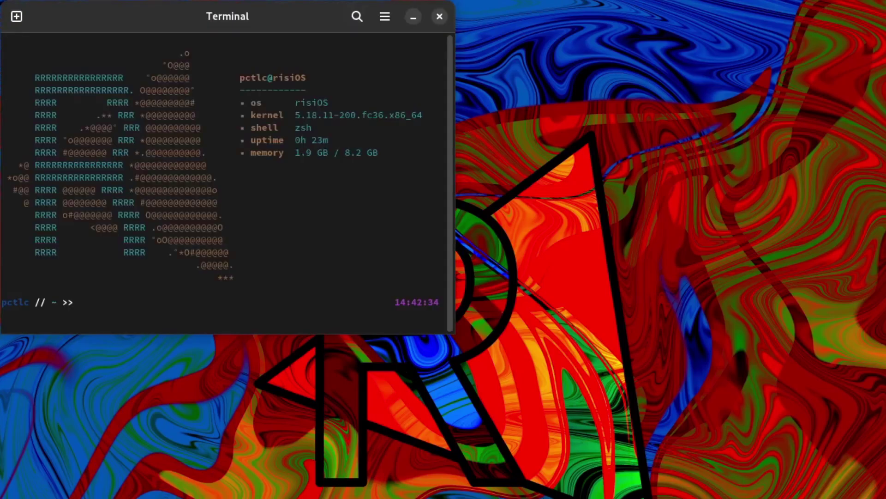
text(sudo nan)
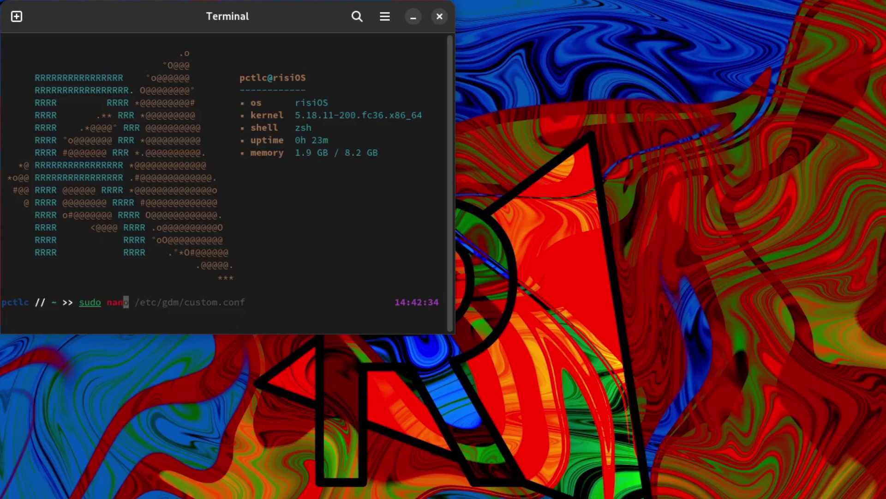
key(Right)
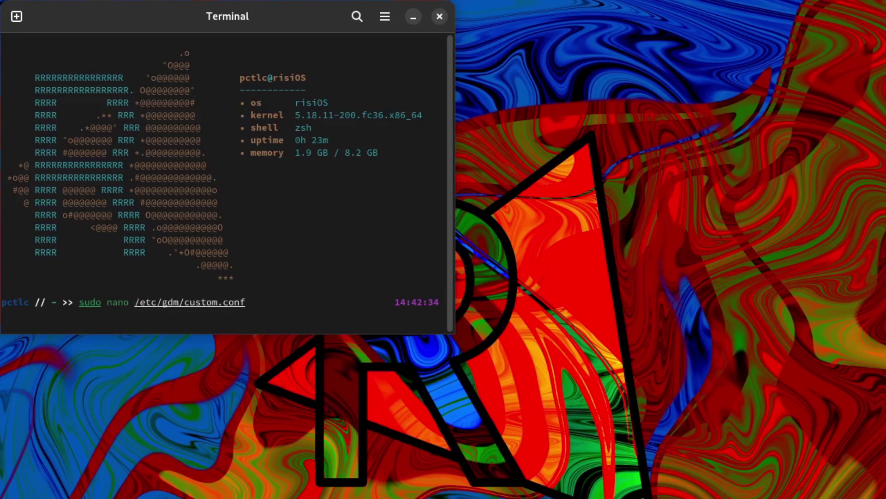
key(Return)
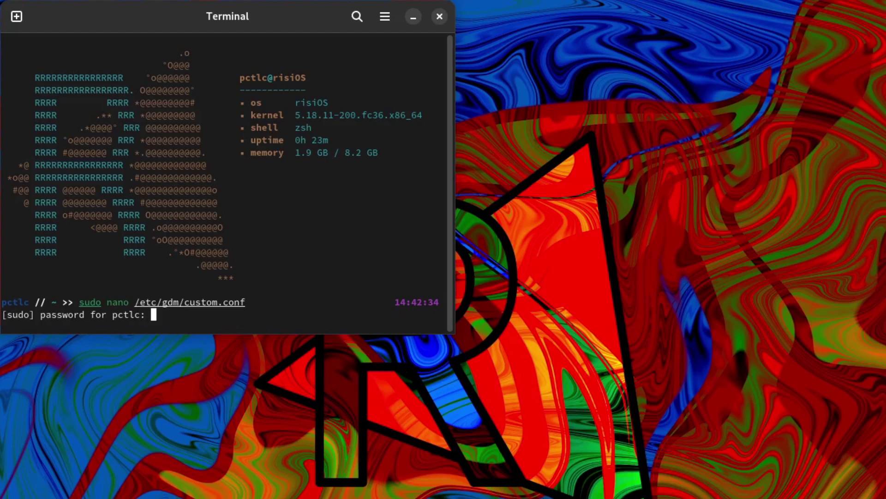
key(Return)
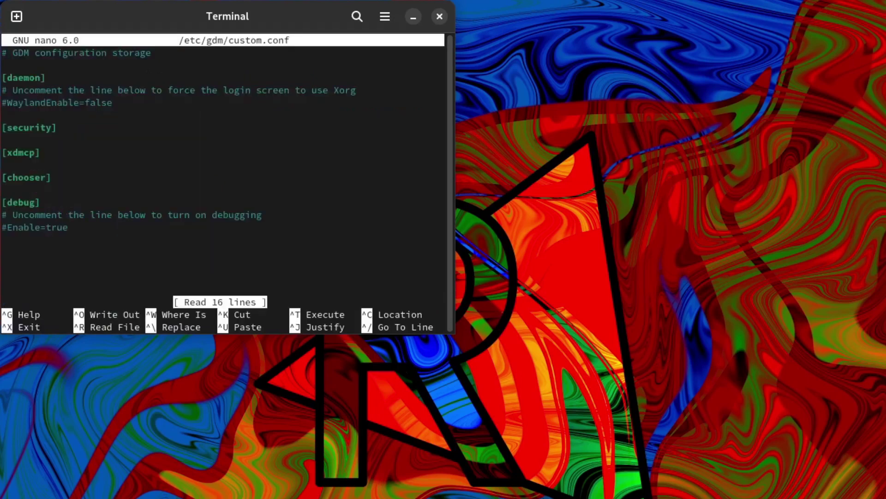
key(ctrl+x)
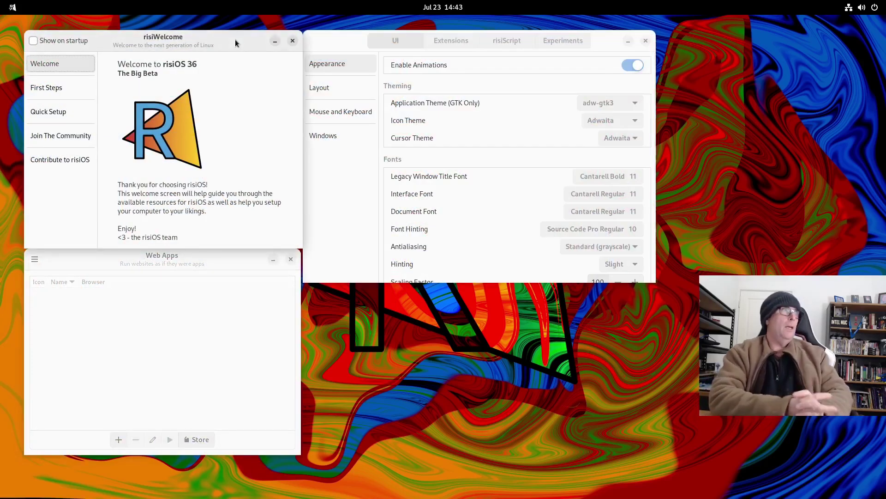
- Review the First Steps and Quick Setup pages in risiWelcome, including the full list of Quick Setup application bundles
click(59, 86)
click(47, 116)
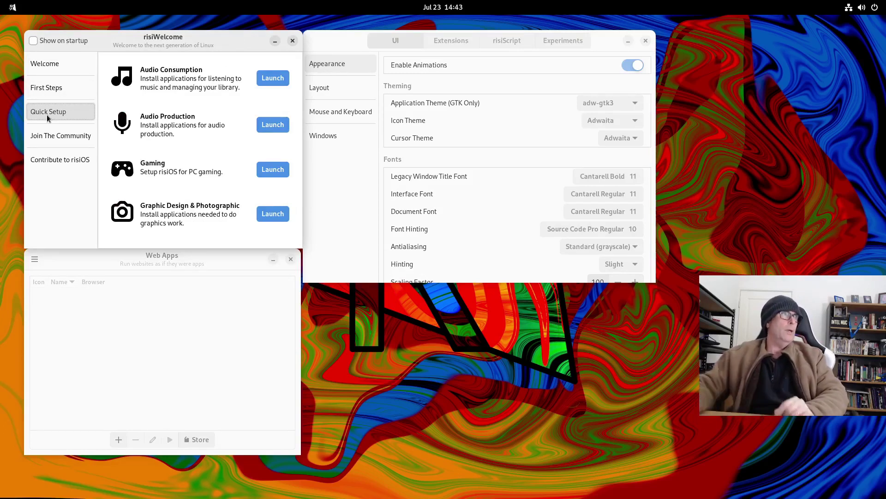
click(59, 88)
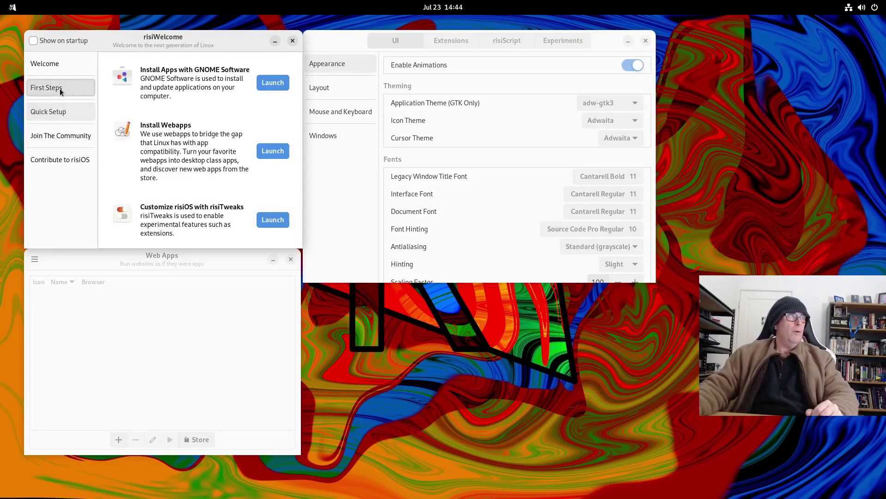
click(67, 111)
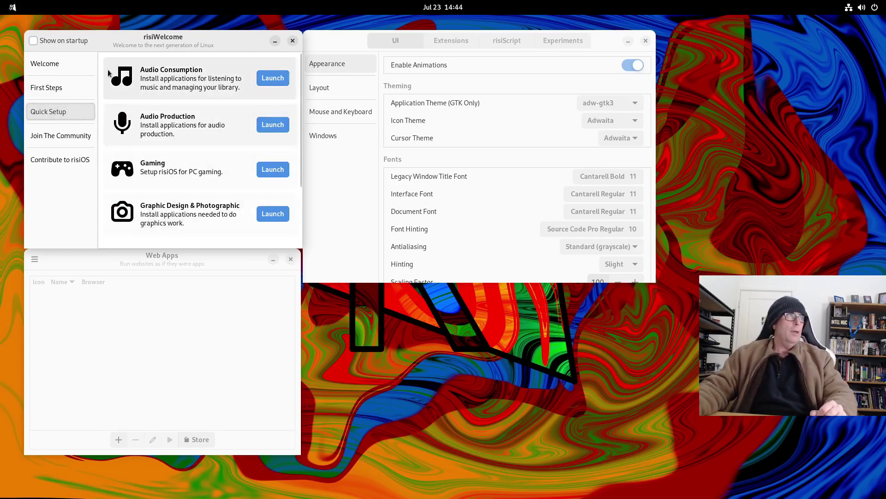
scroll(244, 166, down, 3)
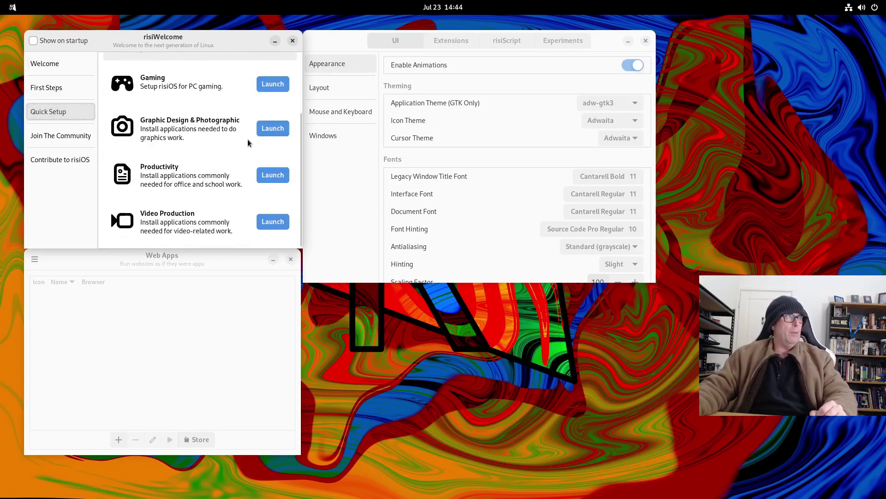
scroll(230, 166, up, 3)
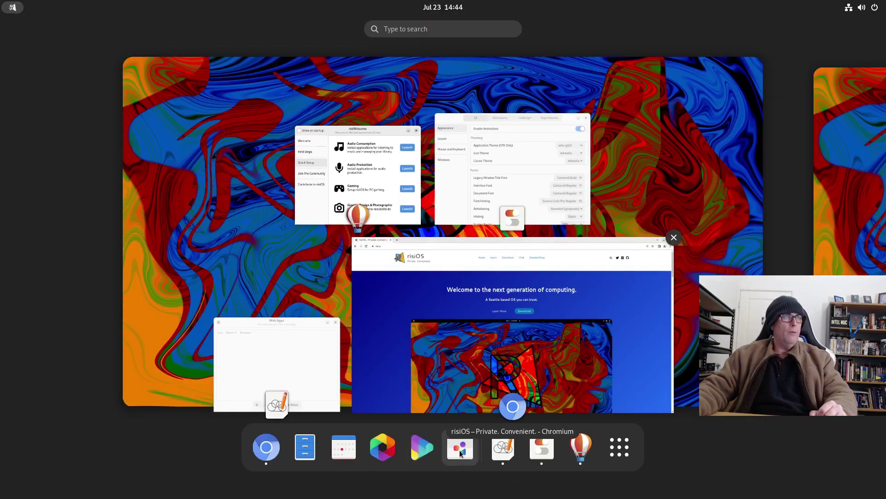
- Open GNOME Software, move its window below the risiTweaks settings, and switch to the Chromium window showing the risiOS website
key(Escape)
drag(377, 30, 685, 272)
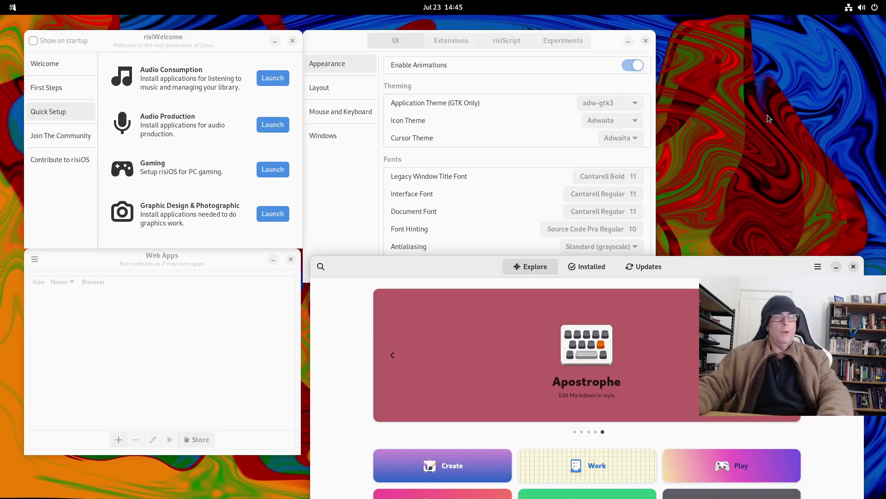
key(super)
key(super)
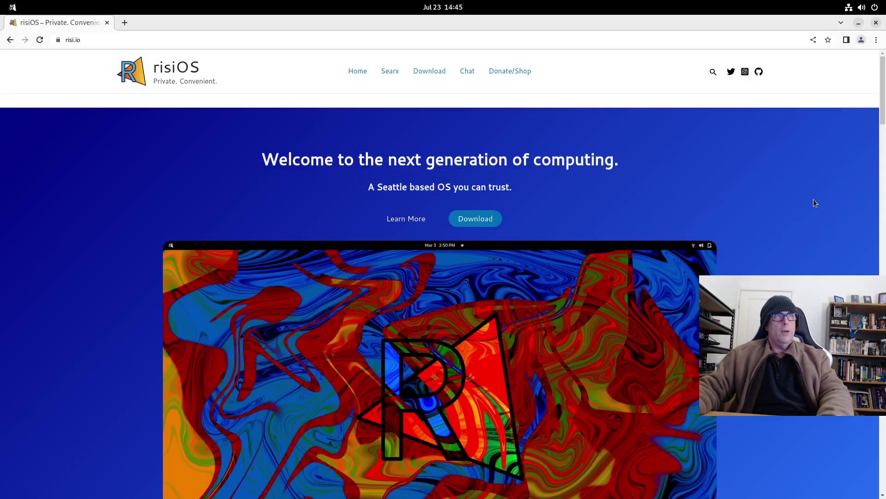